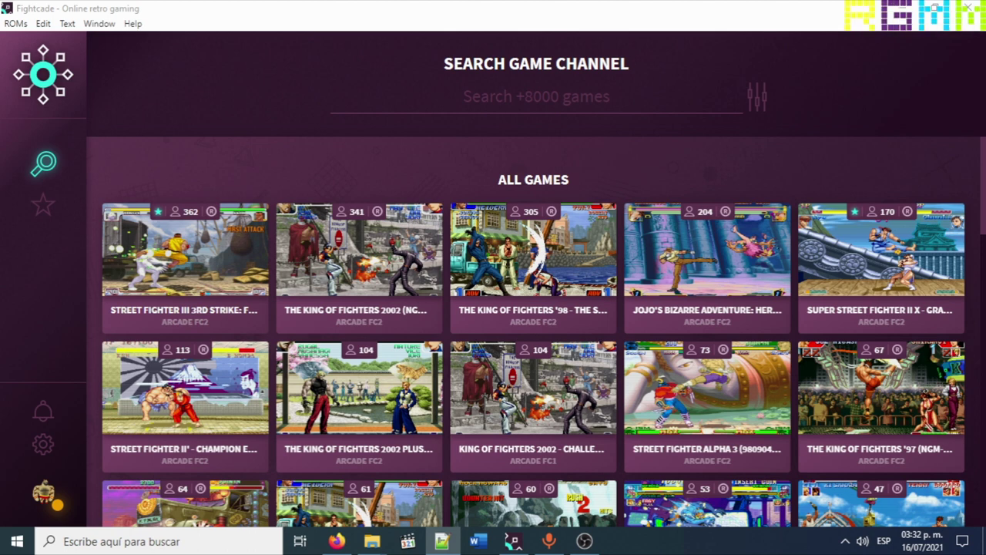
# Switch to File Explorer and open the emulator folder inside the Fightcade directory
pyautogui.hotkey('alt', 'Tab')
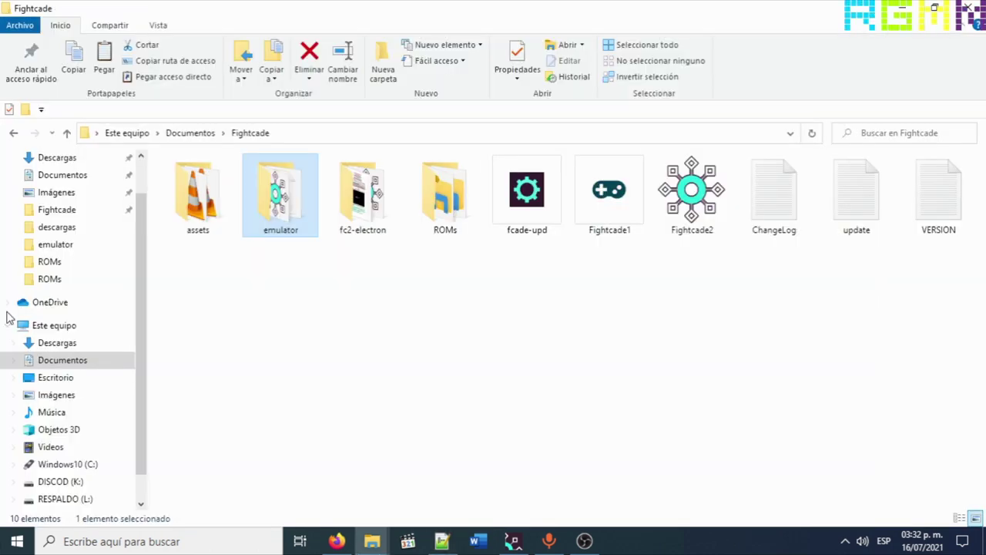
pyautogui.click(380, 300)
pyautogui.click(319, 137)
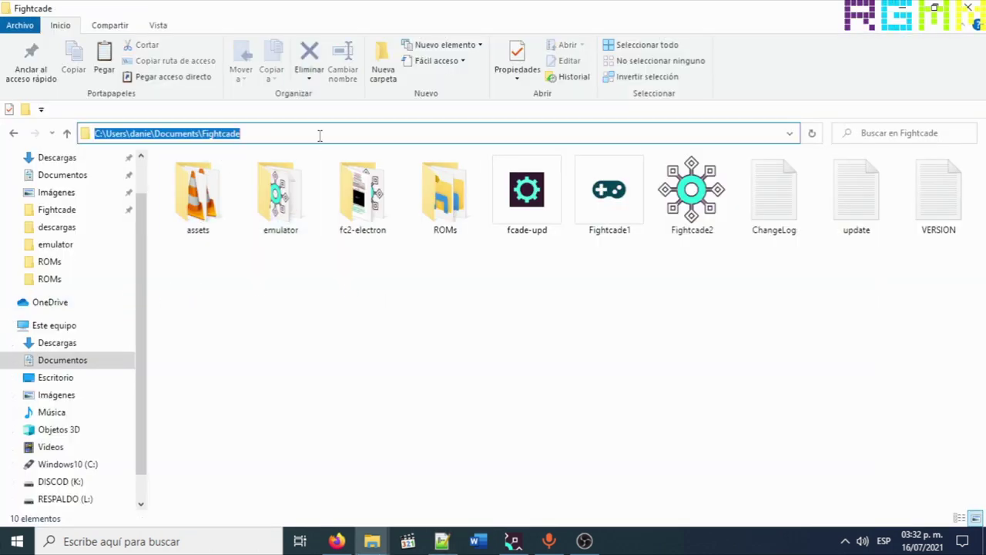
pyautogui.doubleClick(277, 206)
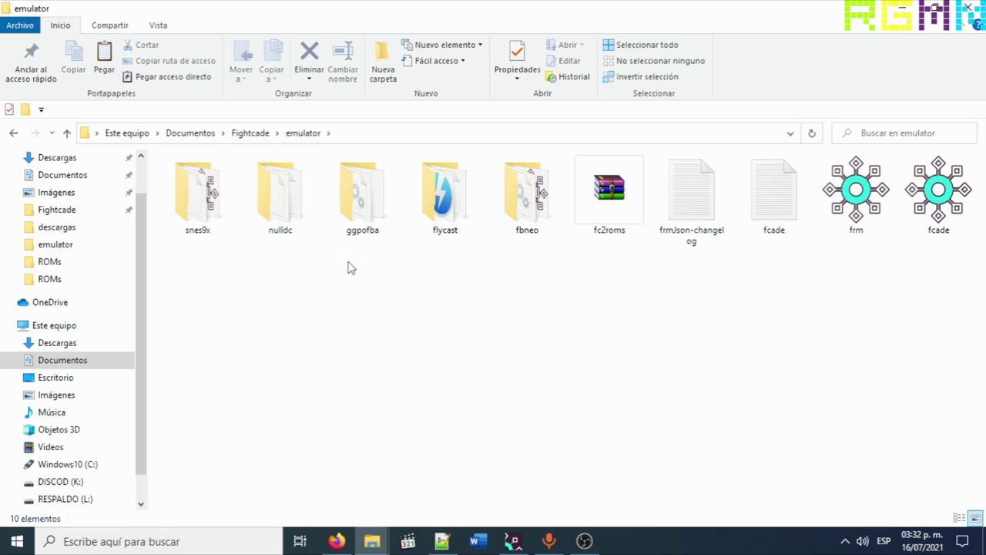
# Extract all files from the fc2roms archive into the emulator folder, replacing the existing frmJson-changelog.txt
pyautogui.doubleClick(610, 191)
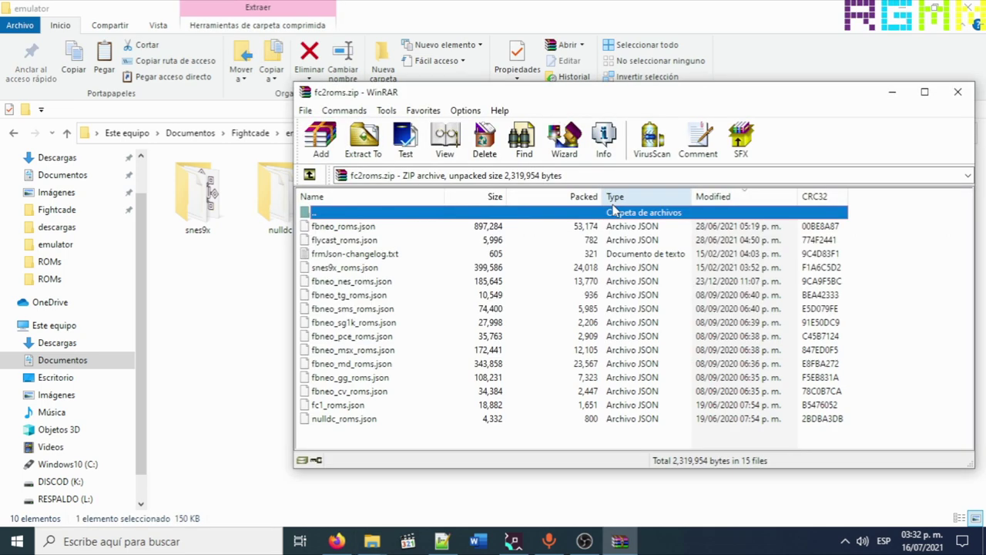
pyautogui.moveTo(407, 436); pyautogui.dragTo(305, 220)
pyautogui.moveTo(351, 281); pyautogui.dragTo(245, 330)
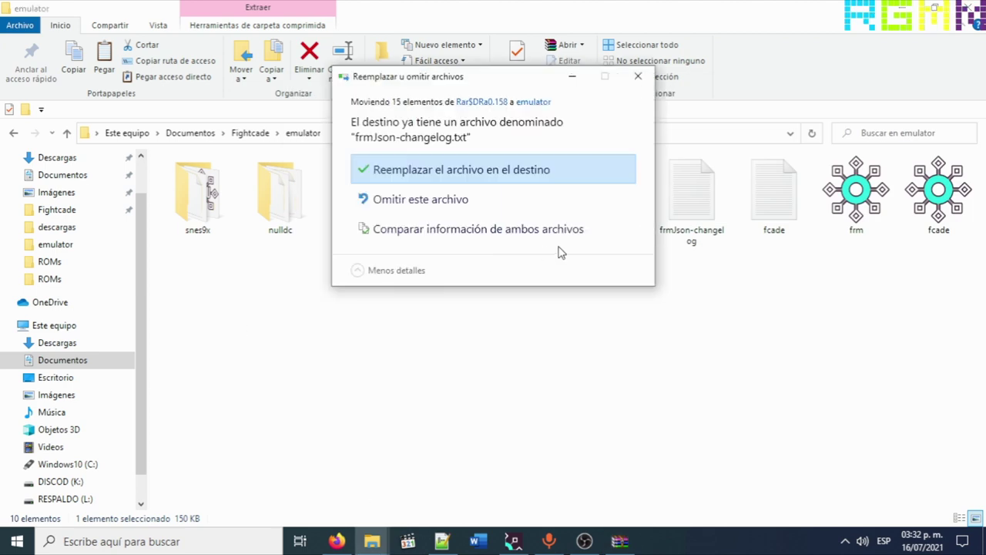
pyautogui.click(544, 177)
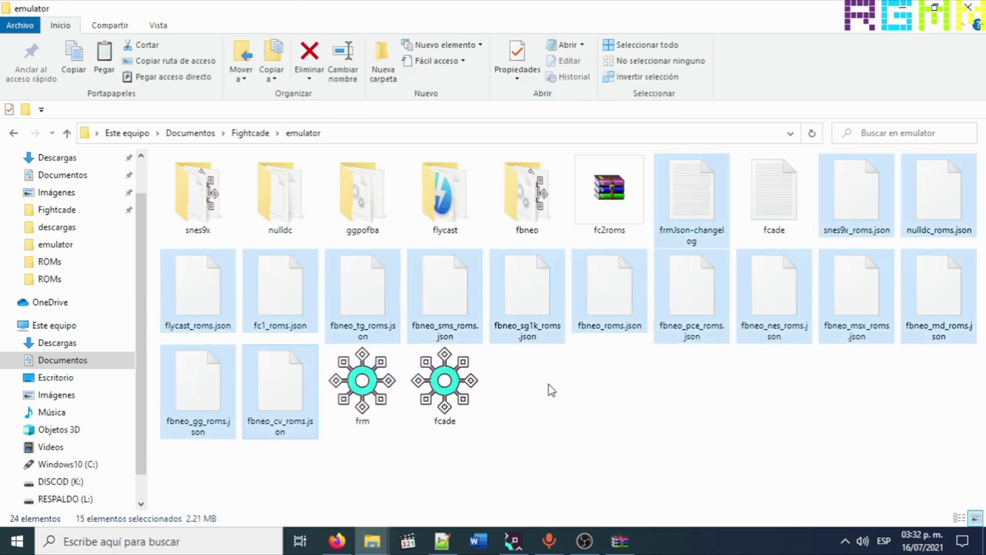
pyautogui.click(583, 429)
# Open the data folder inside flycast and select the awbios and naomi archives
pyautogui.doubleClick(438, 201)
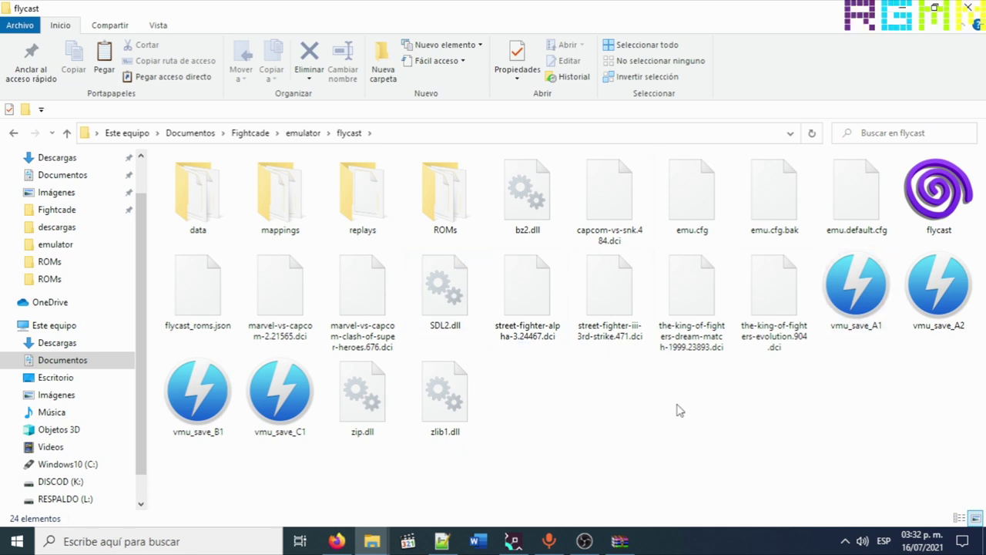
pyautogui.click(200, 194)
pyautogui.doubleClick(200, 198)
pyautogui.scroll(-10, 487, 257)
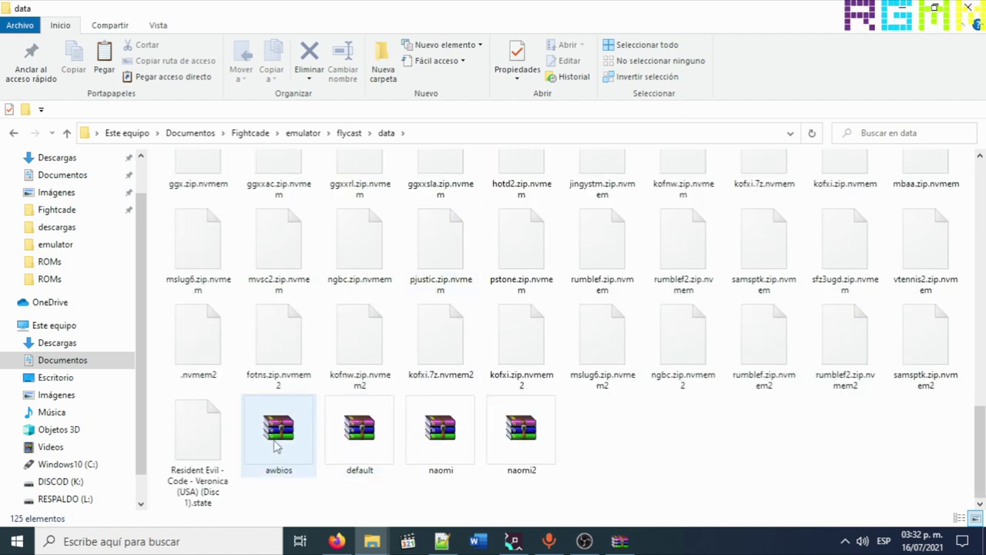
pyautogui.click(276, 445)
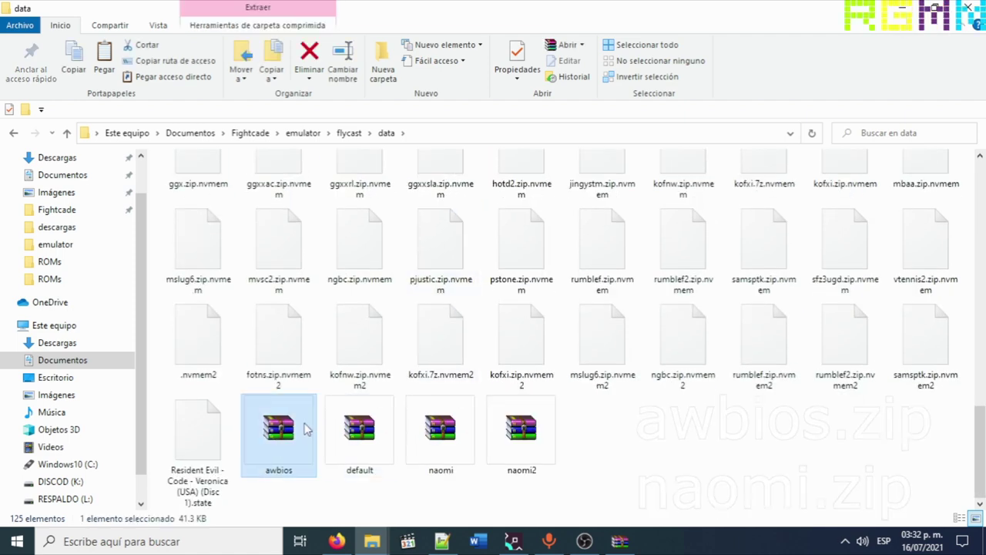
pyautogui.keyDown('ctrl'); pyautogui.click(444, 442); pyautogui.keyUp('ctrl')
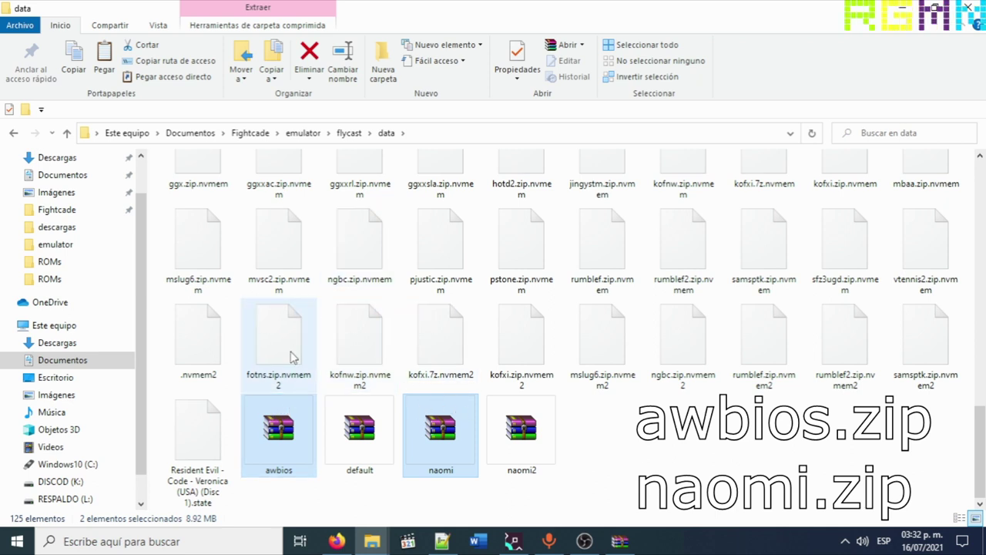
# Switch to Firefox, return to the Retroarch_system page on awesomeopensource.com and highlight part of its address
pyautogui.click(339, 540)
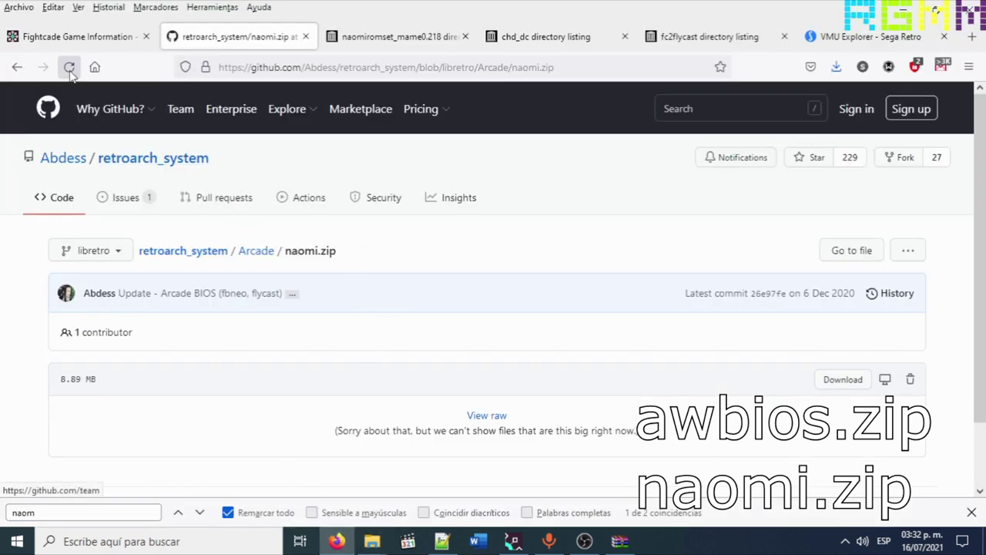
pyautogui.click(15, 68)
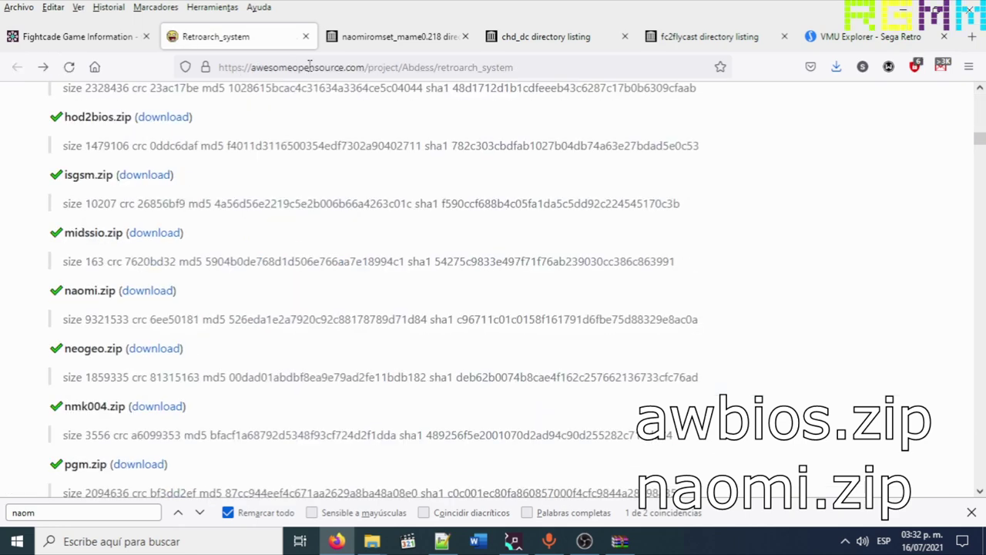
pyautogui.moveTo(369, 68); pyautogui.dragTo(420, 70)
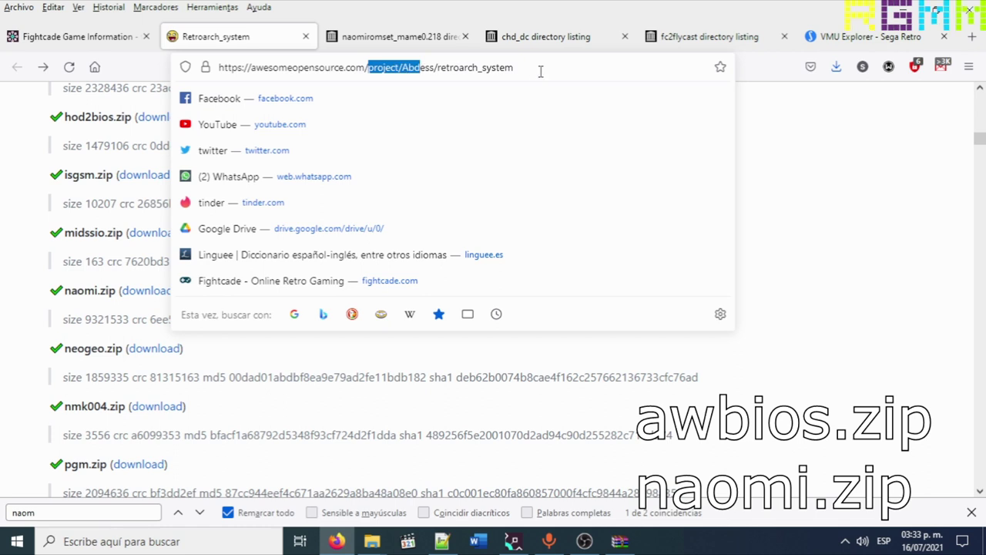
pyautogui.click(811, 225)
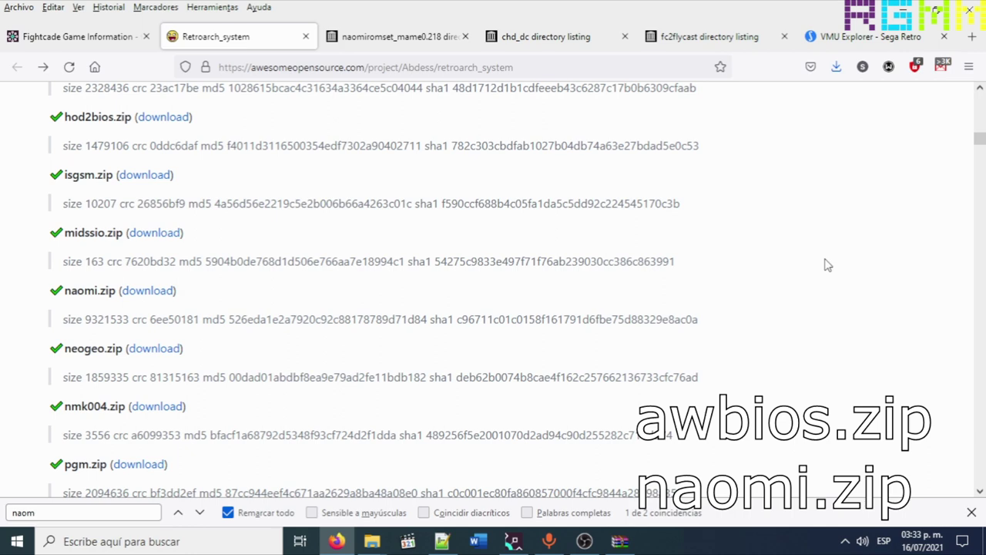
# Find "naomi" on the Retroarch_system page and download naomi.zip from its GitHub page
pyautogui.hotkey('ctrl', 'f')
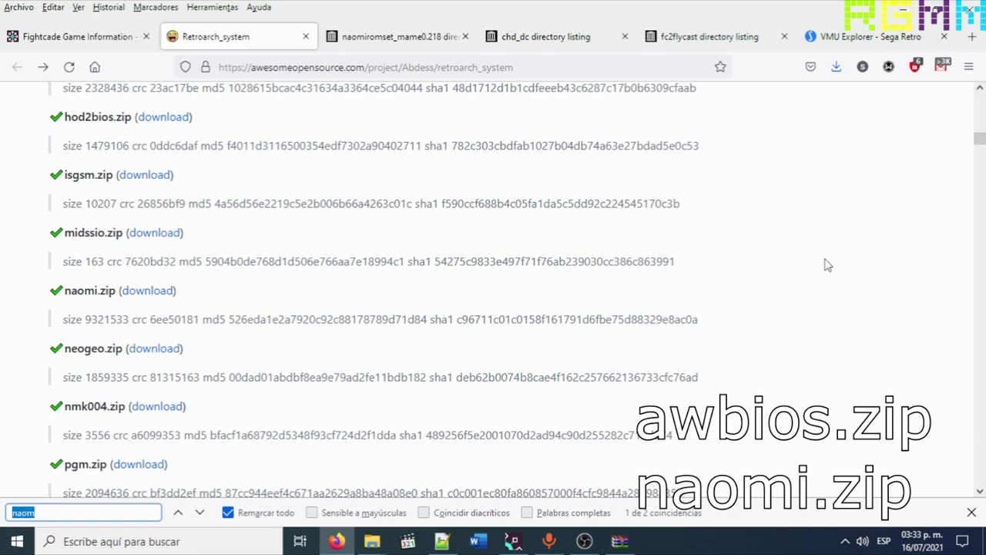
pyautogui.write('naomi')
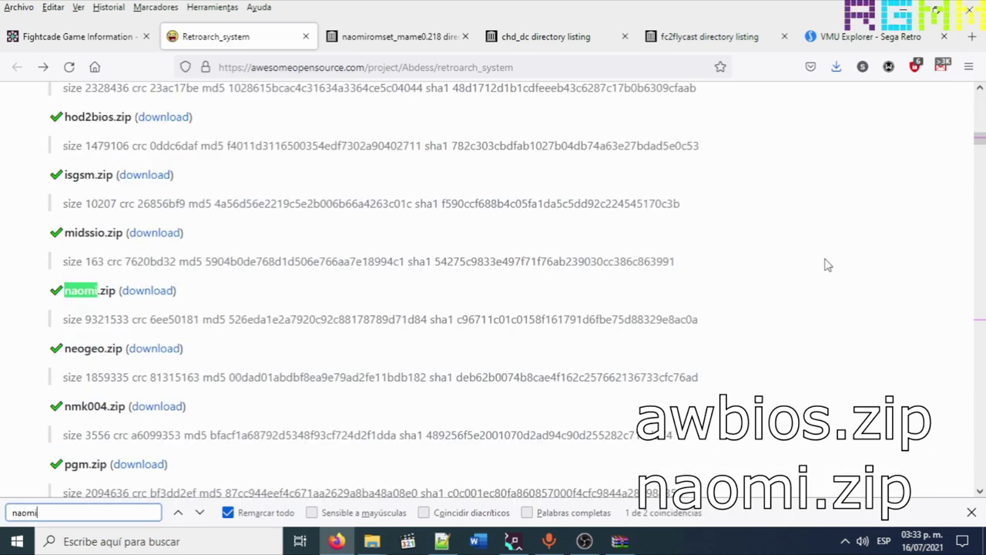
pyautogui.click(143, 299)
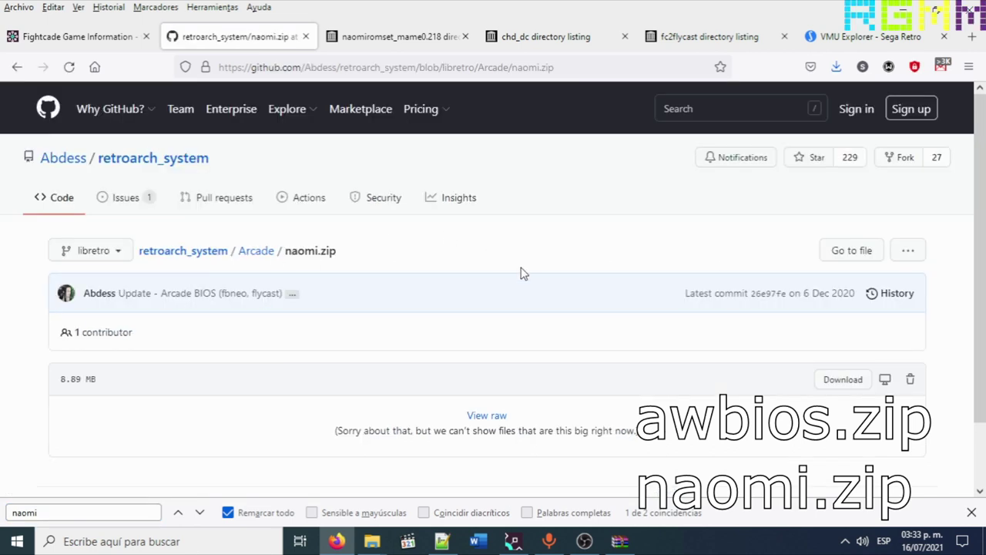
pyautogui.click(840, 381)
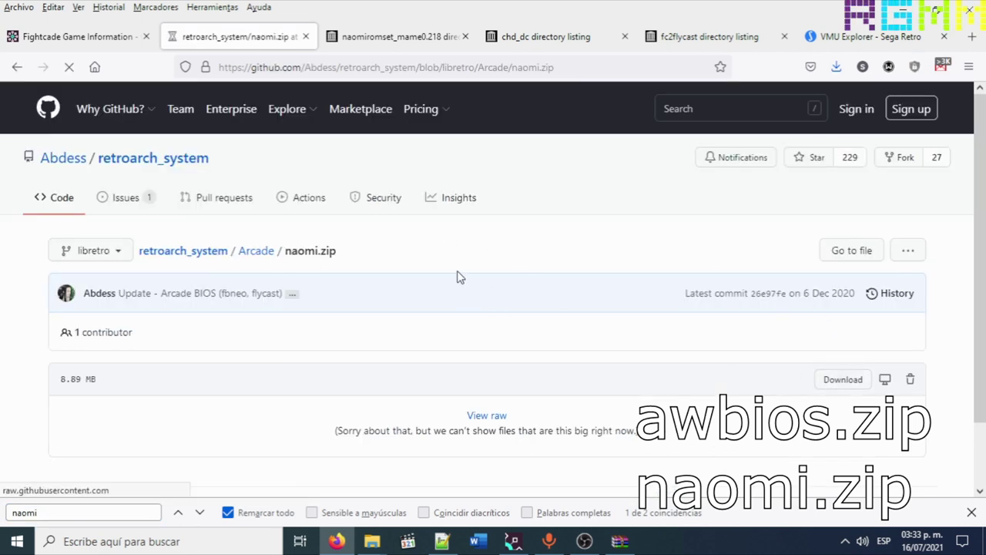
# Find "awb" on the Retroarch_system page, download awbios.zip from GitHub and return to the list
pyautogui.hotkey('alt', 'Left')
pyautogui.hotkey('ctrl', 'f')
pyautogui.write('awb')
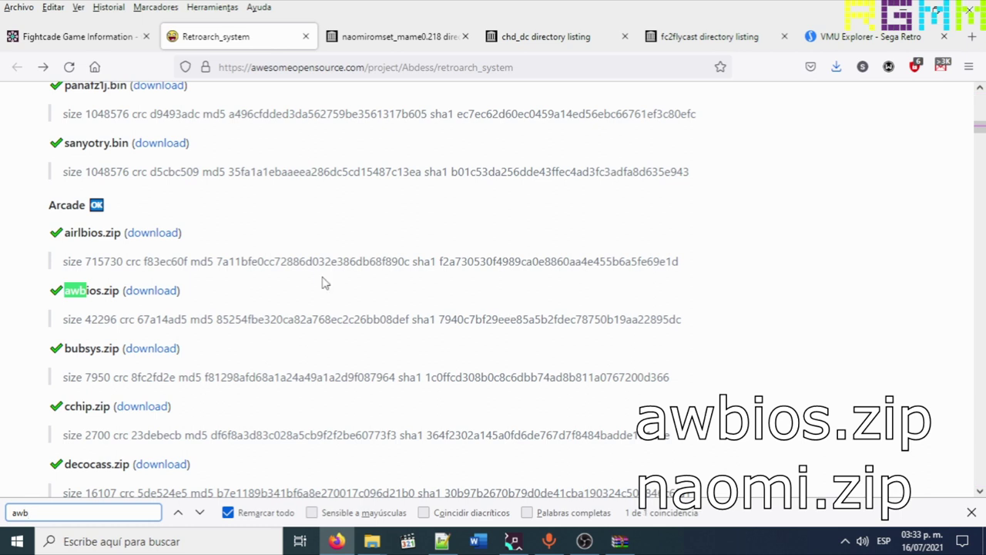
pyautogui.click(151, 297)
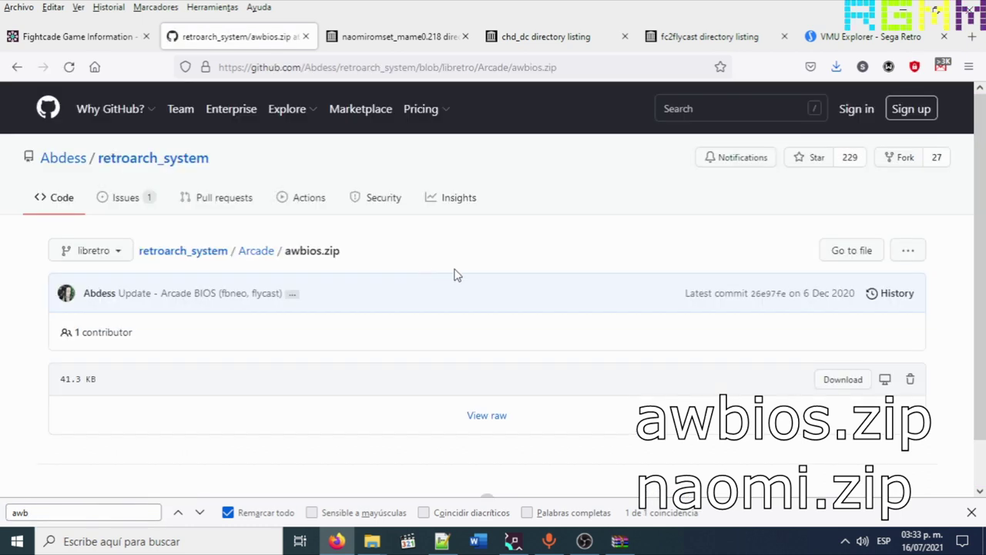
pyautogui.click(826, 333)
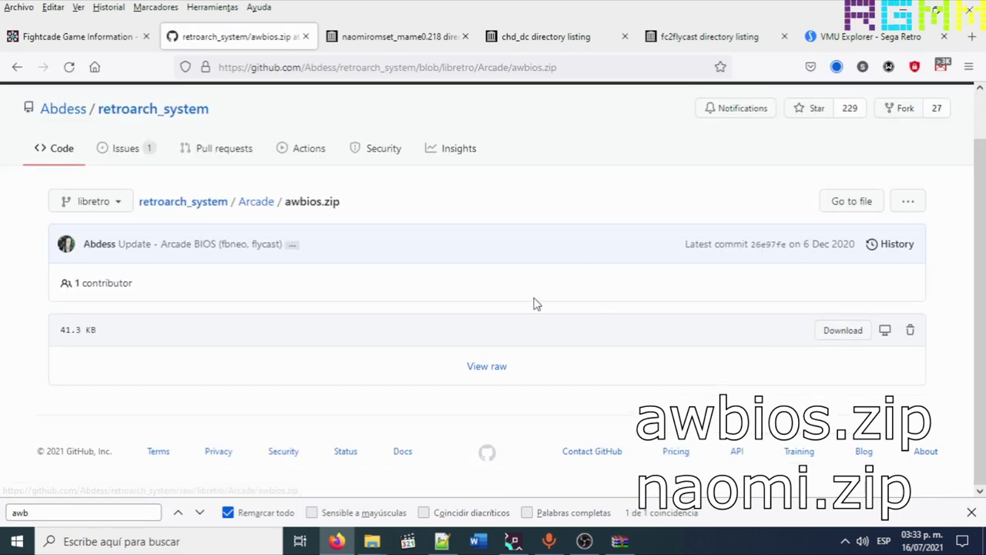
pyautogui.hotkey('alt', 'Left')
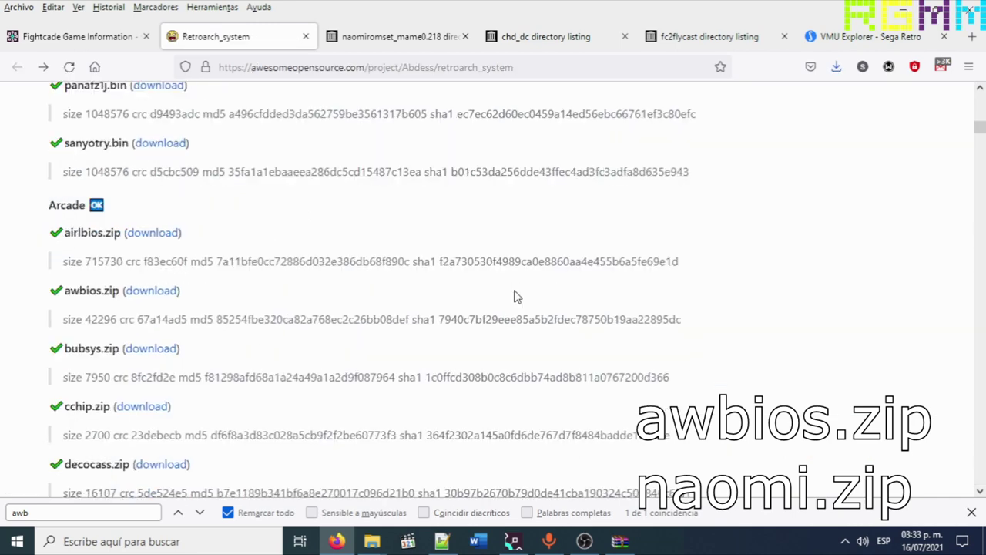
# Switch to the Descargas folder in File Explorer and copy the awbios and naomi archives
pyautogui.moveTo(371, 541)
pyautogui.click(402, 510)
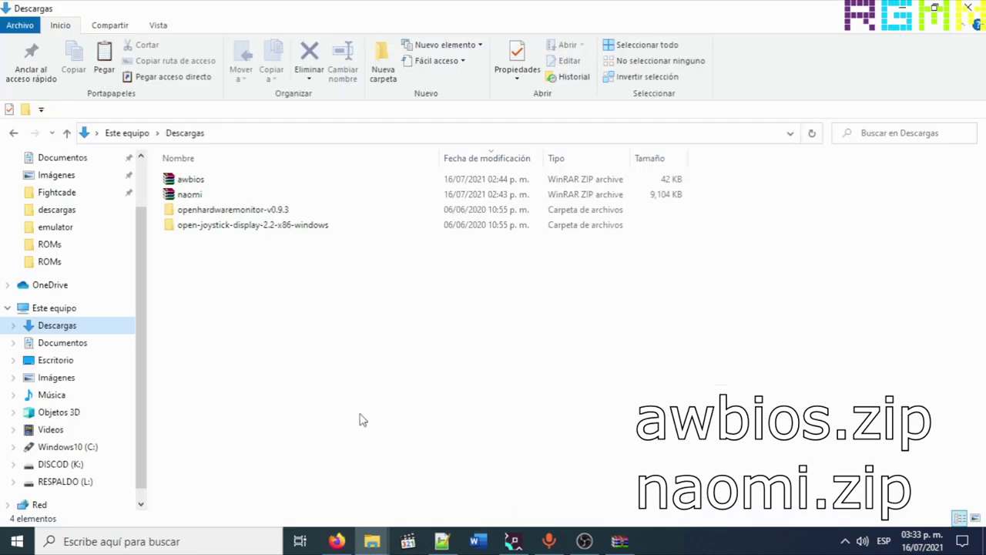
pyautogui.click(192, 180)
pyautogui.keyDown('ctrl'); pyautogui.click(205, 197); pyautogui.keyUp('ctrl')
pyautogui.rightClick(204, 197)
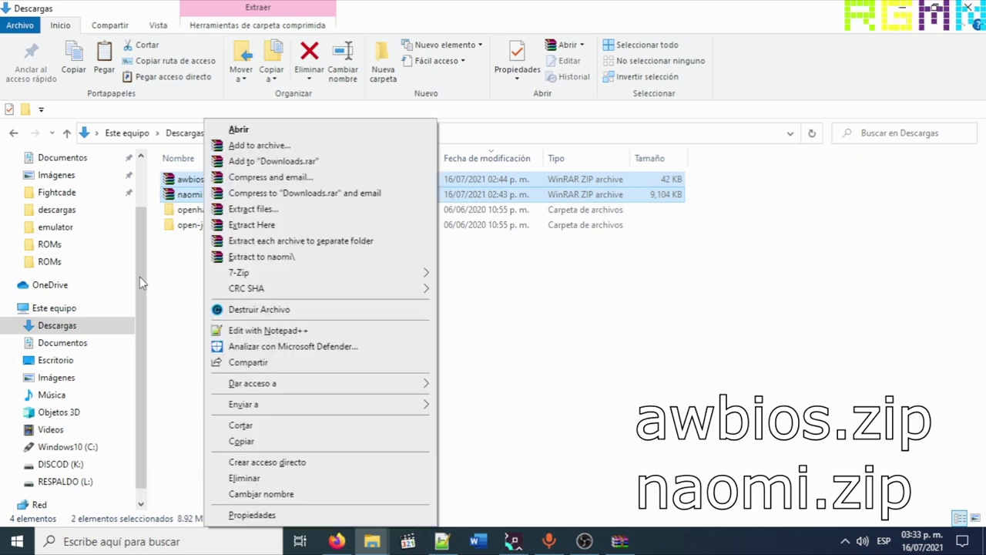
pyautogui.click(237, 444)
# Paste the copied awbios and naomi archives into the flycast data folder, and return to the emulator folder
pyautogui.click(373, 541)
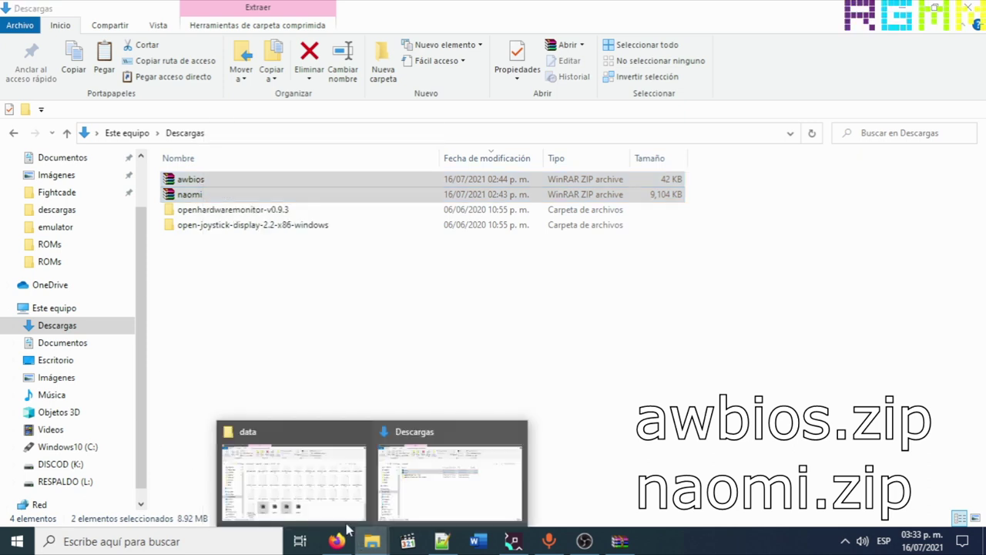
pyautogui.click(316, 473)
pyautogui.hotkey('ctrl', 'v')
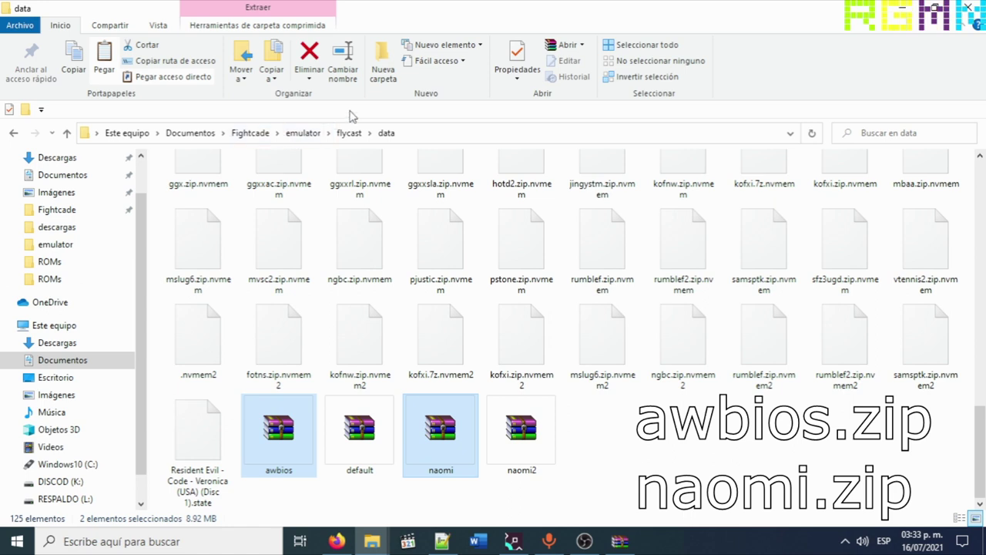
pyautogui.rightClick(606, 211)
pyautogui.click(654, 314)
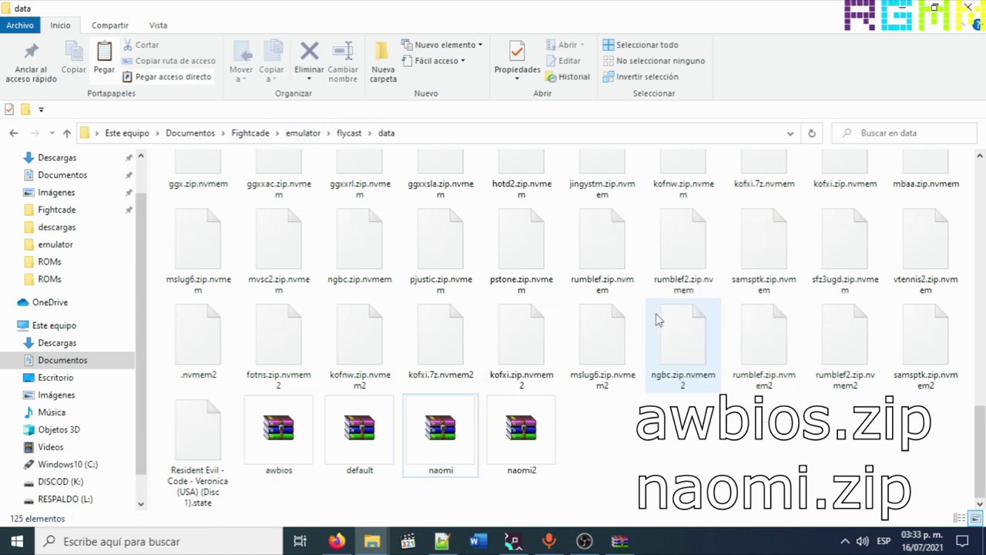
pyautogui.click(473, 158)
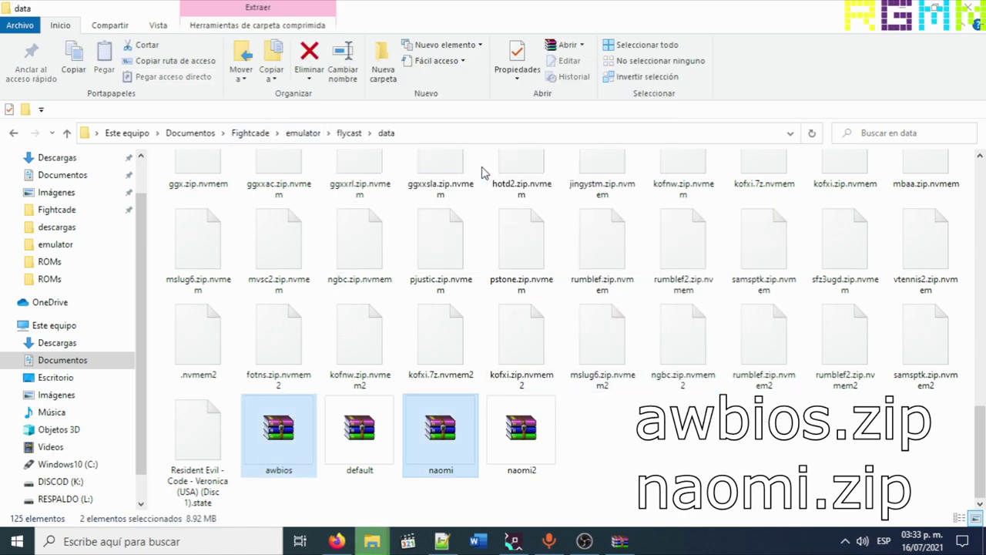
pyautogui.click(237, 134)
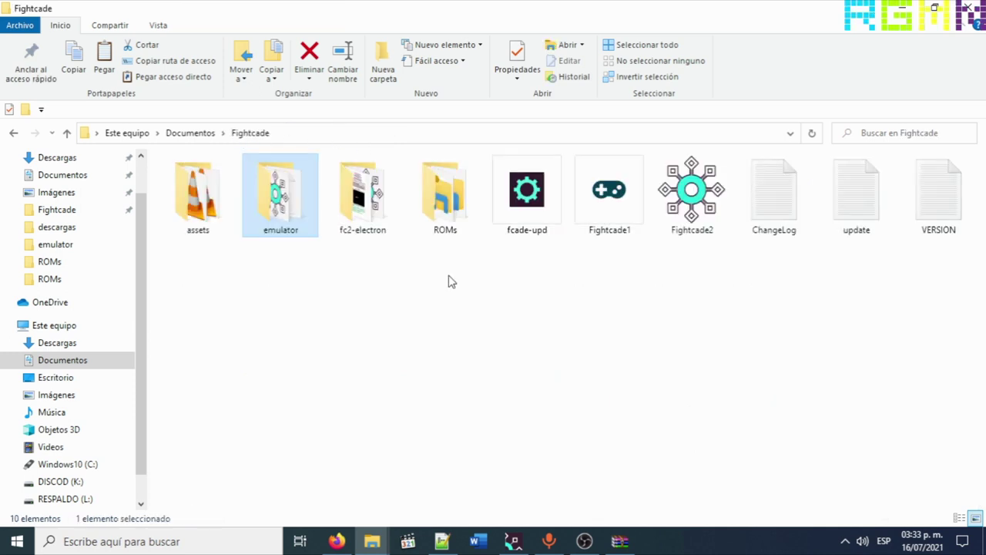
pyautogui.doubleClick(291, 218)
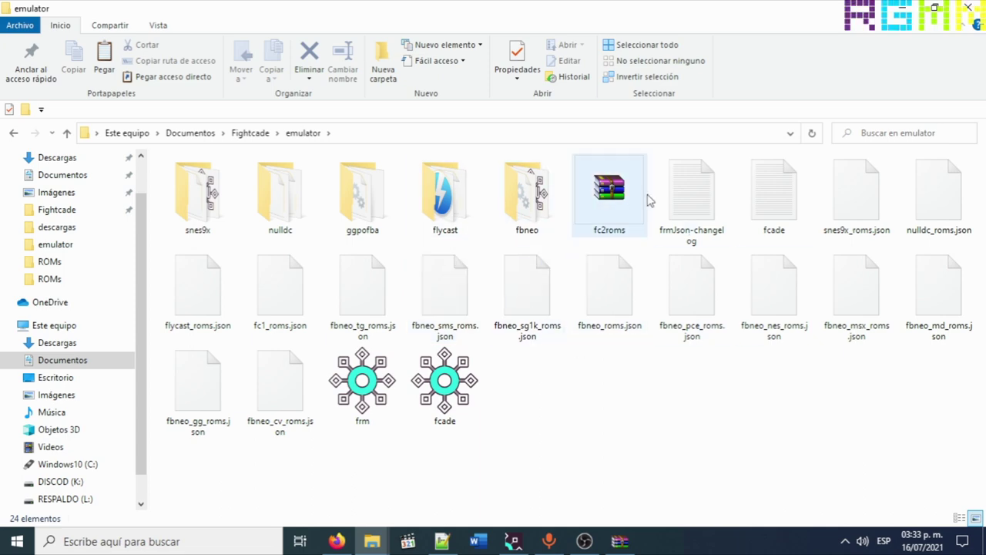
# Switch to Fightcade, search the game channels for "flycast" and join the Naomi Marvel vs. Capcom 2 channel, moving the ROM manager window aside
pyautogui.click(513, 541)
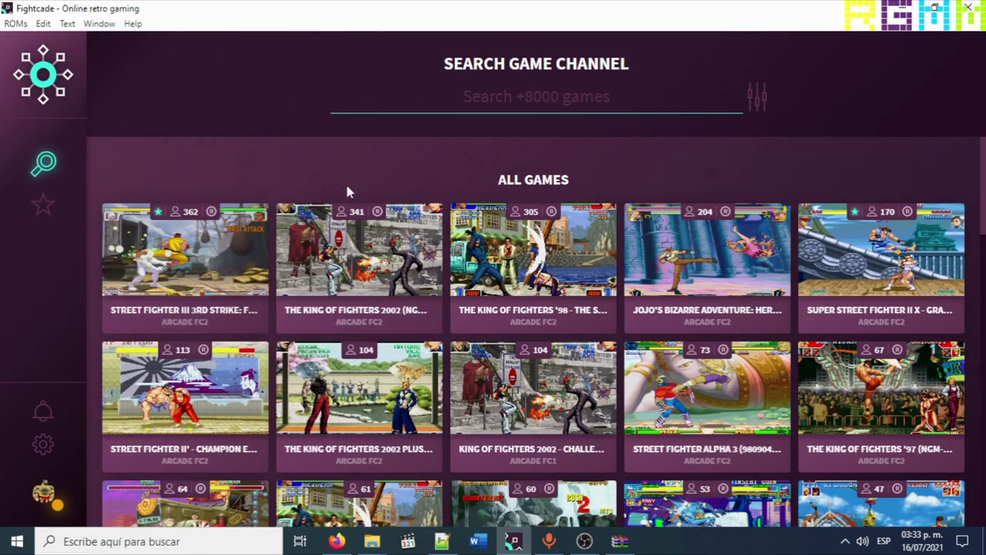
pyautogui.write('flycast')
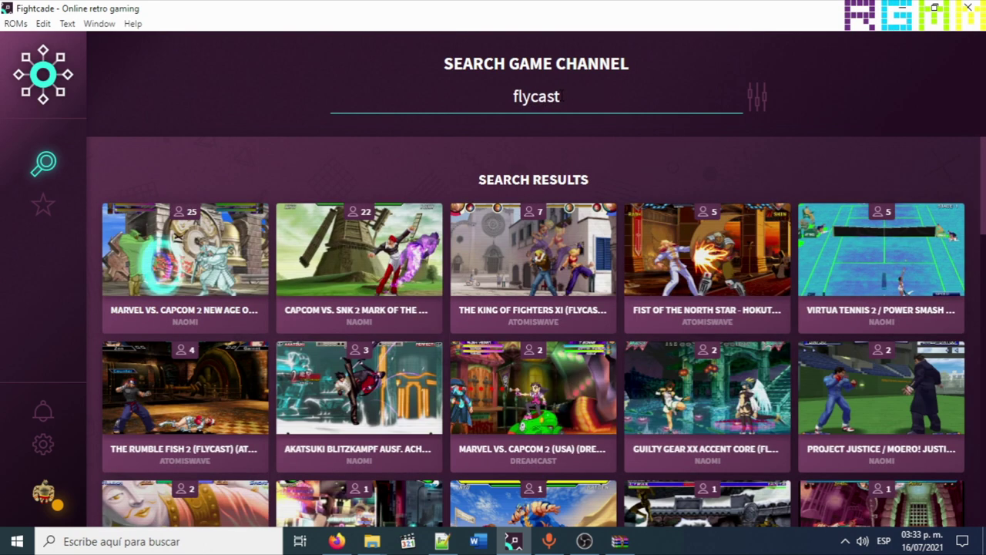
pyautogui.moveTo(187, 260)
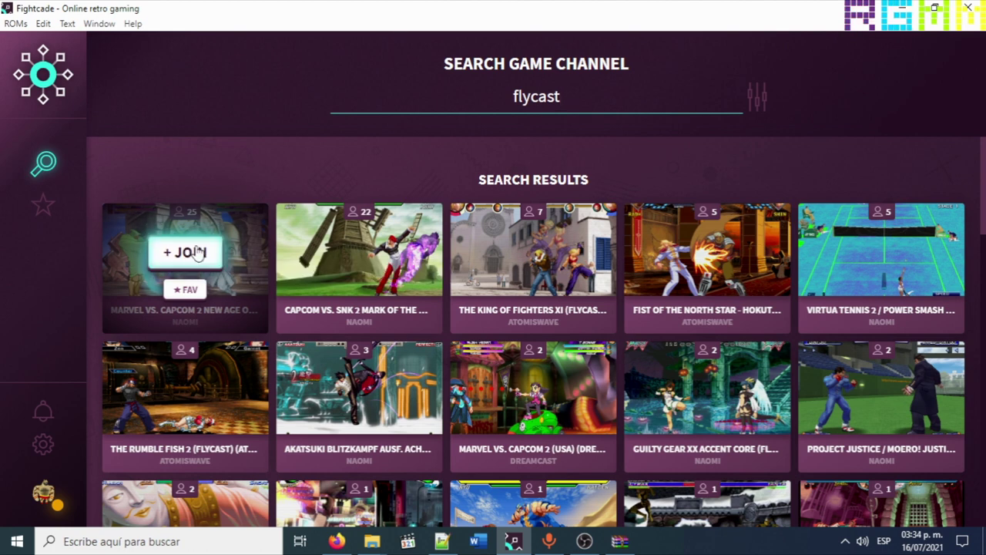
pyautogui.click(176, 256)
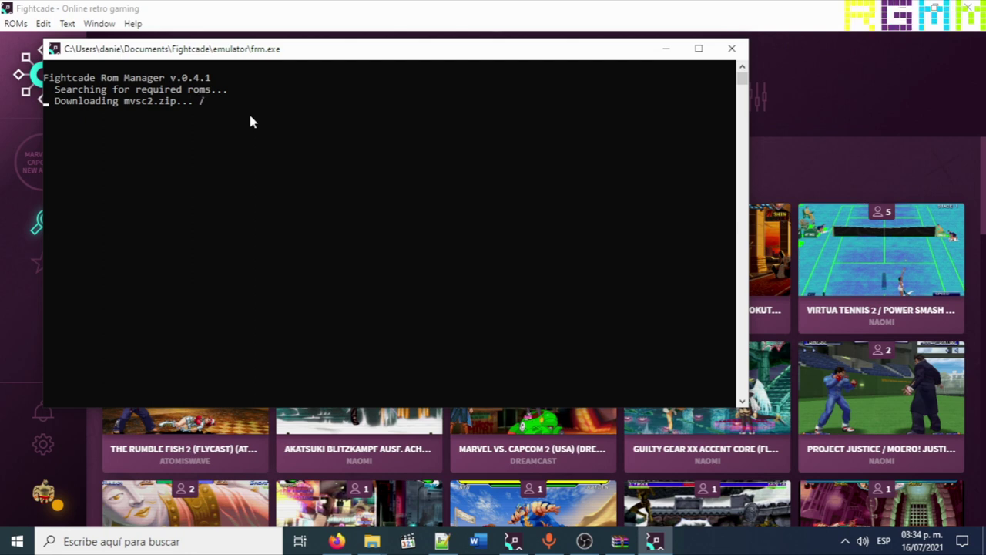
pyautogui.moveTo(413, 56); pyautogui.dragTo(640, 61)
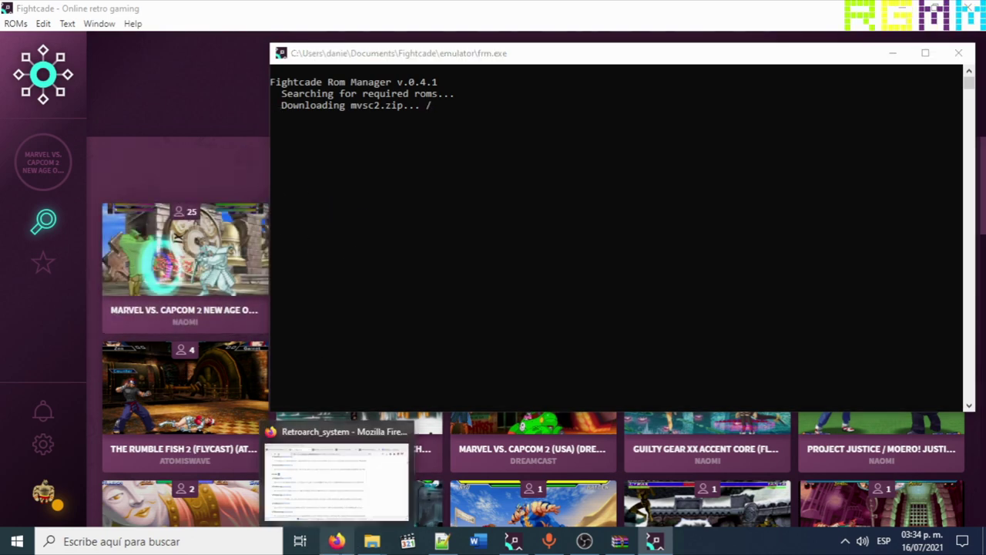
# Switch to Firefox, open the Capcom Vs. SNK 2 Flycast replays list on the Fightcade site and view the 15/7/2021 20:53:53 match
pyautogui.click(339, 541)
pyautogui.click(117, 44)
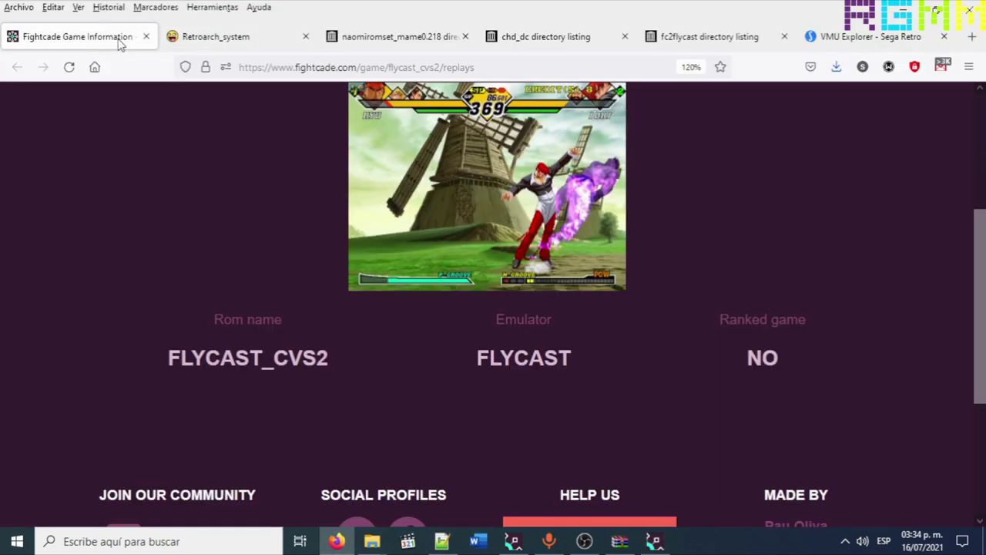
pyautogui.scroll(3, 416, 308)
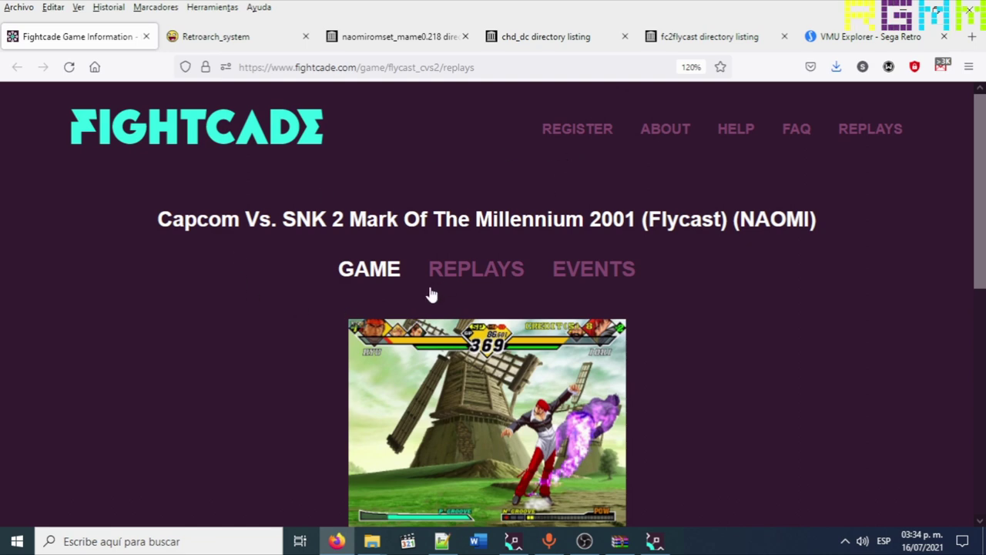
pyautogui.click(459, 271)
pyautogui.scroll(-6, 554, 246)
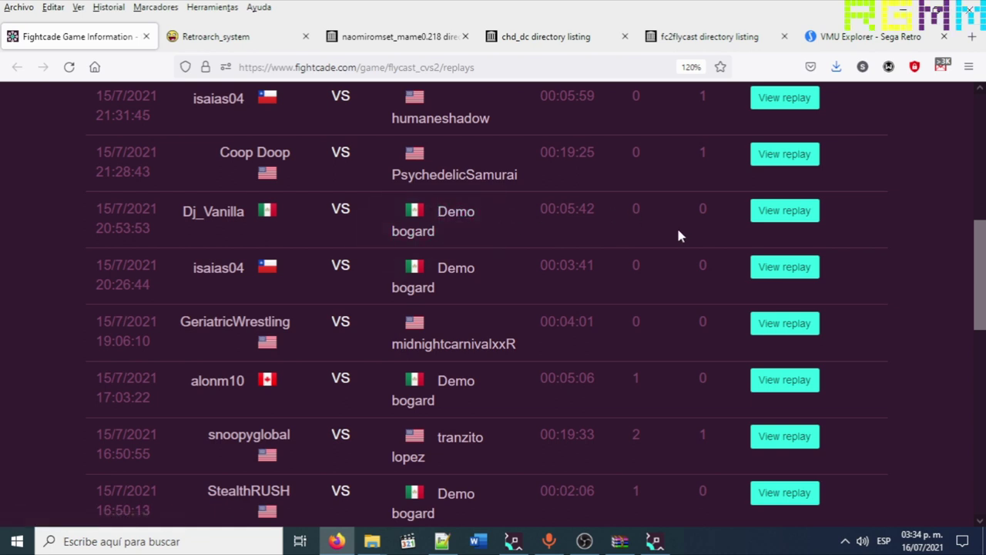
pyautogui.click(784, 213)
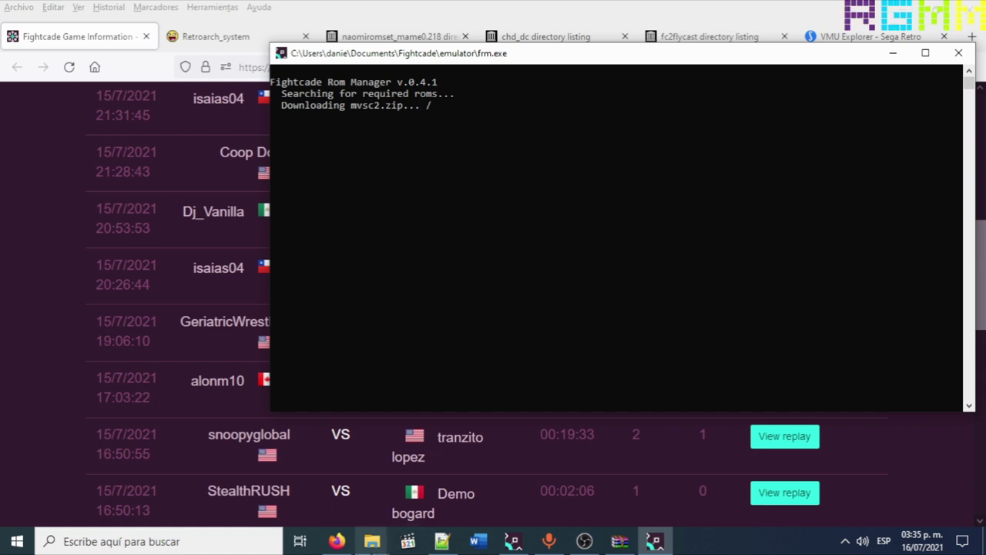
# Switch to the emulator folder in File Explorer and check flycast's data folder for the awbios and naomi archives
pyautogui.moveTo(372, 541)
pyautogui.click(308, 471)
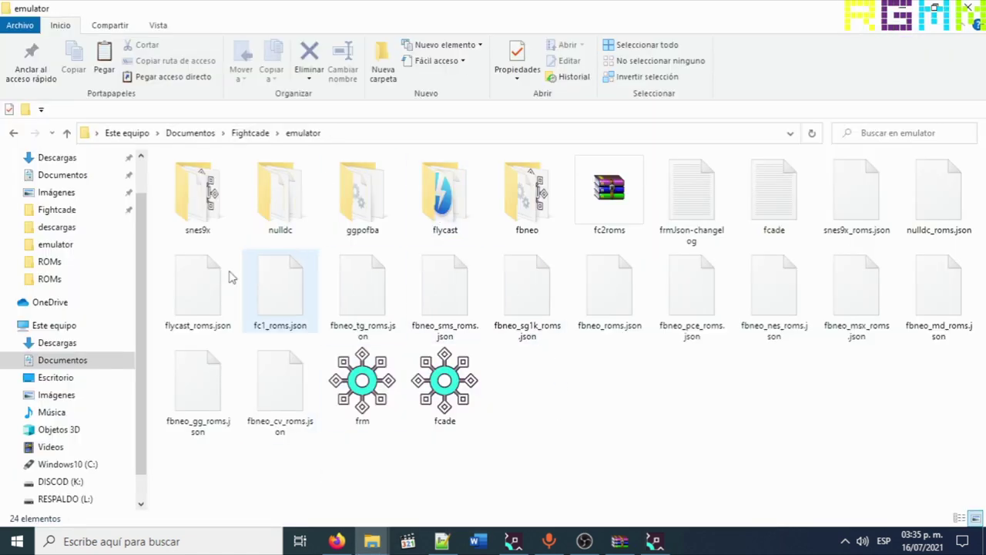
pyautogui.doubleClick(439, 193)
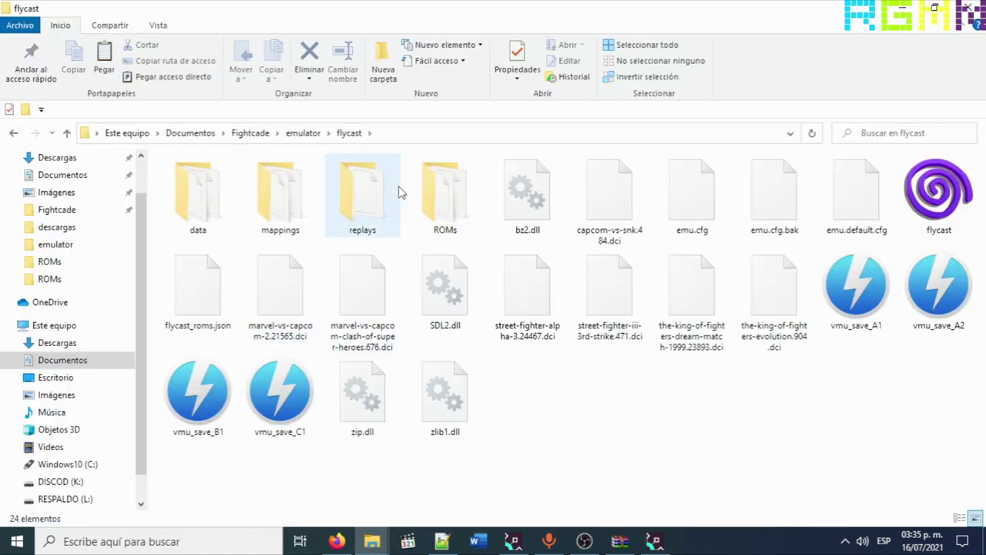
pyautogui.doubleClick(191, 206)
pyautogui.scroll(-10, 567, 263)
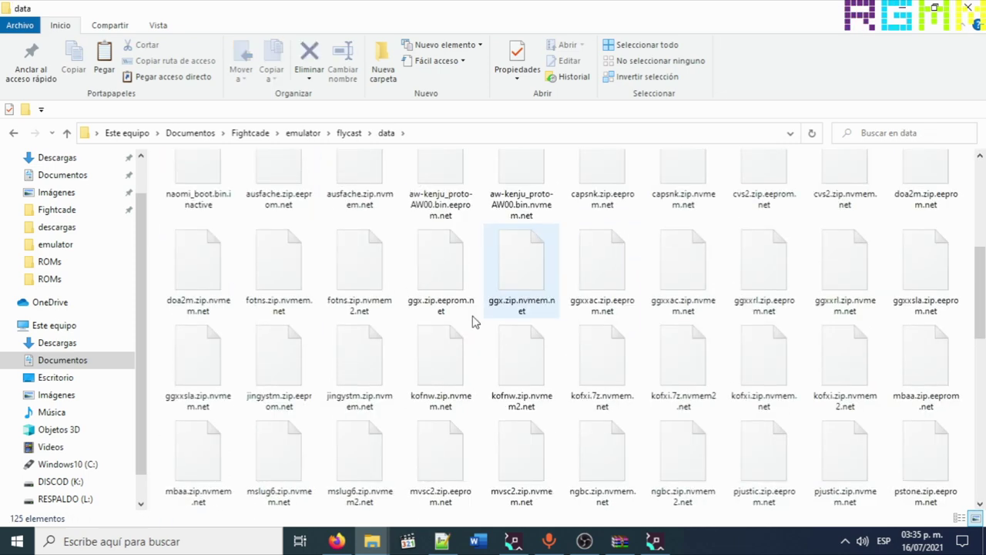
pyautogui.click(284, 459)
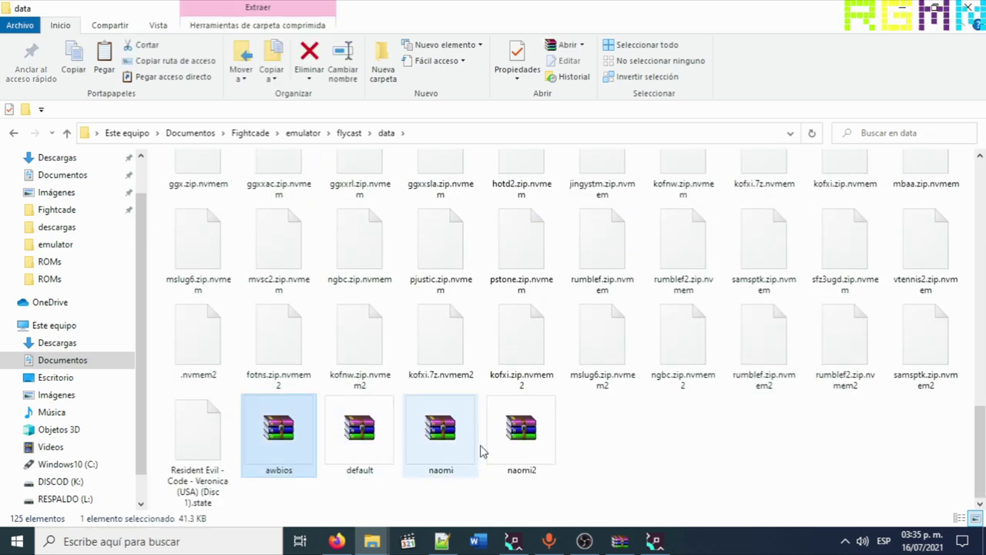
pyautogui.click(441, 448)
pyautogui.click(684, 438)
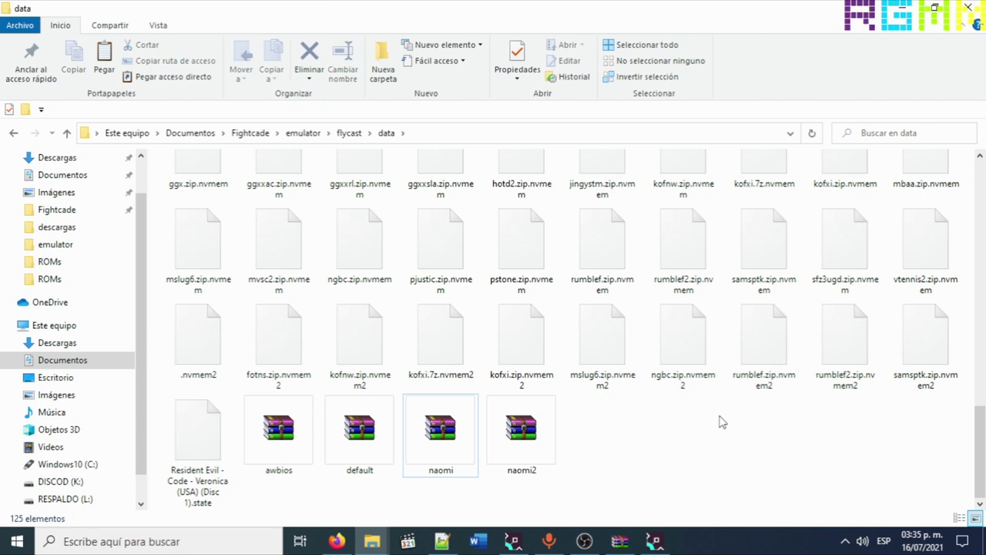
# Return to the flycast folder, launch Flycast and enable Record All Sessions in its Dojo settings
pyautogui.press('BackSpace')
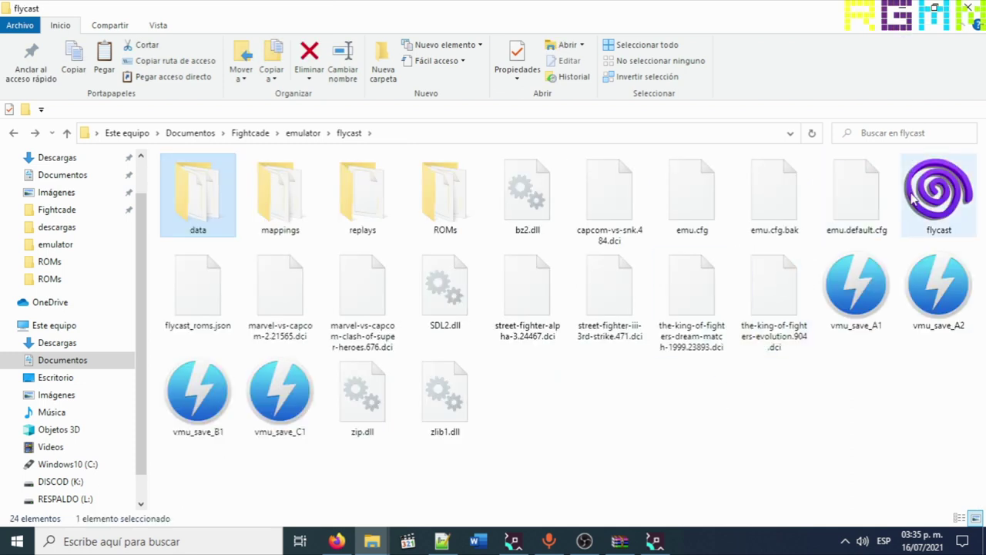
pyautogui.doubleClick(934, 195)
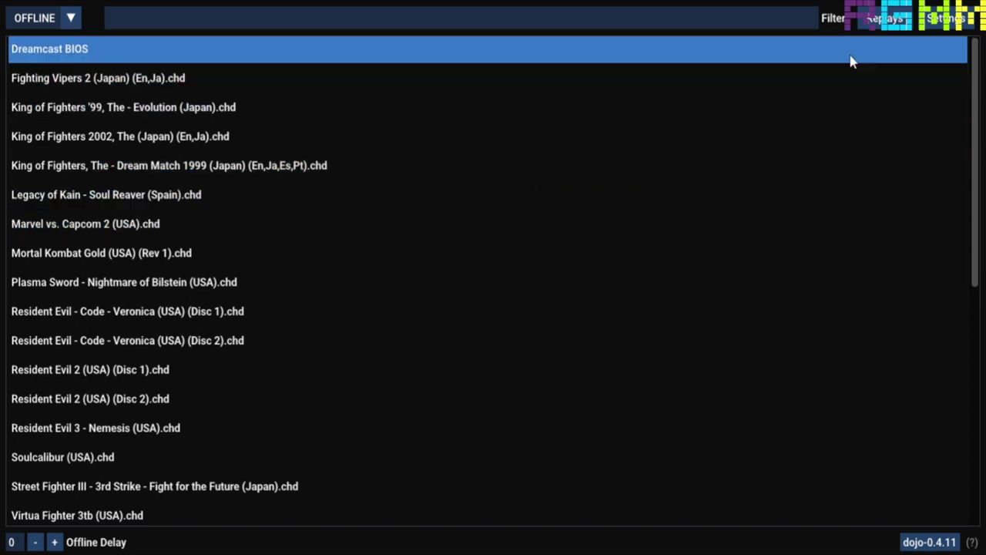
pyautogui.click(937, 23)
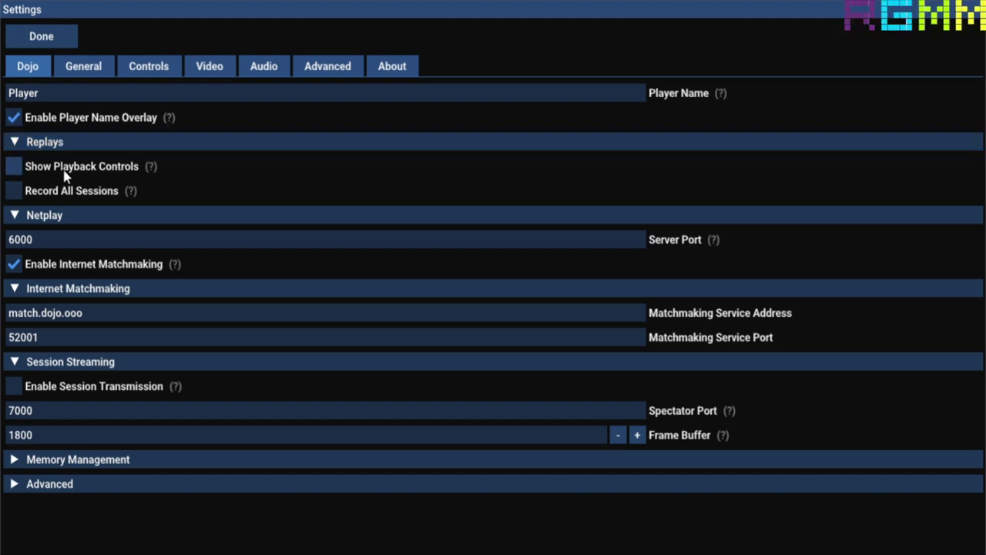
pyautogui.click(14, 191)
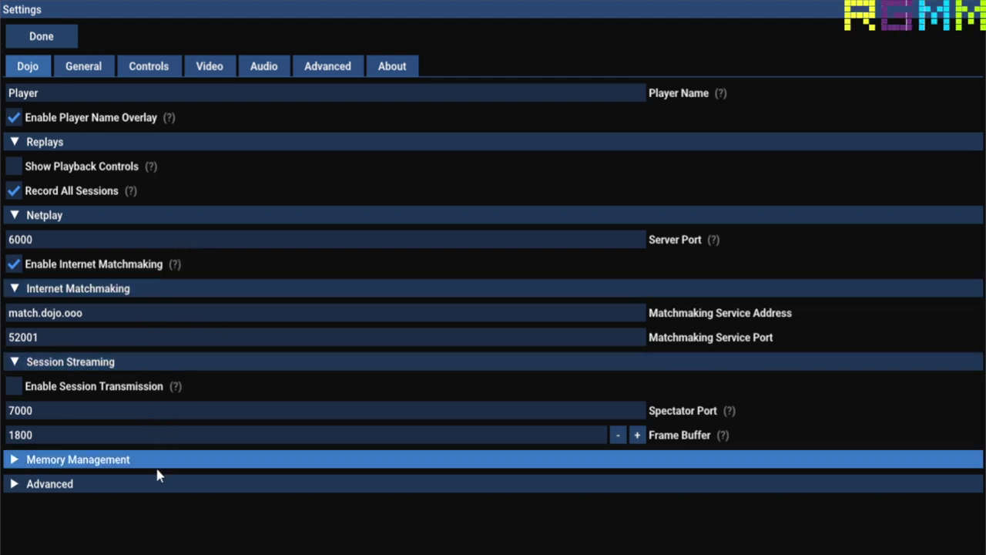
# Look over the General settings, then open the MAYFLASH Arcade Fightstick F300's mapping and set it to Arcade Controls
pyautogui.click(87, 70)
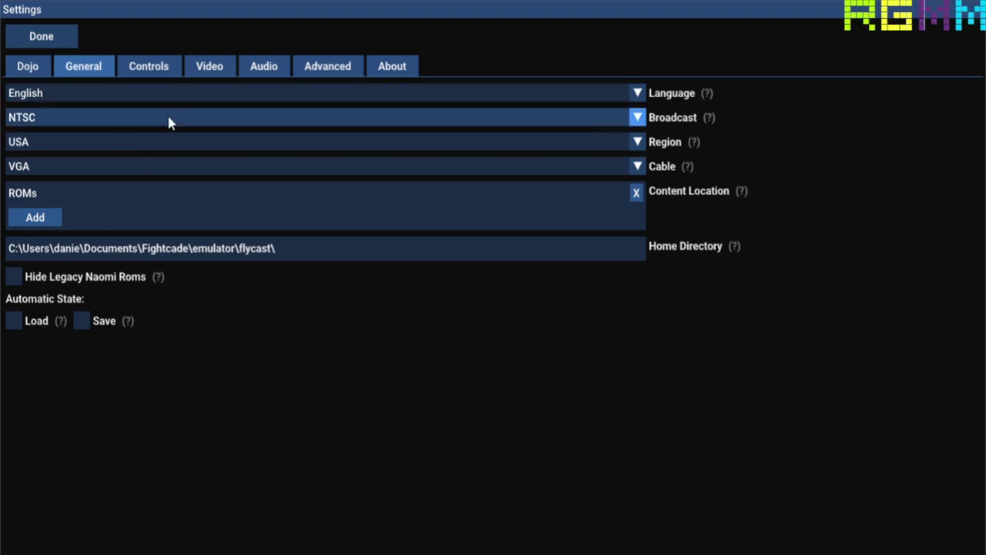
pyautogui.click(134, 71)
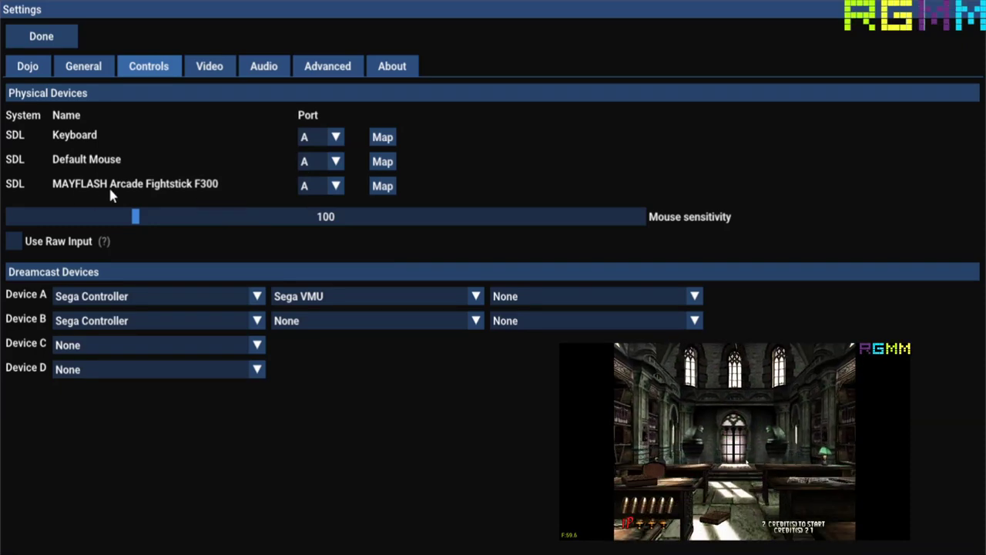
pyautogui.click(381, 191)
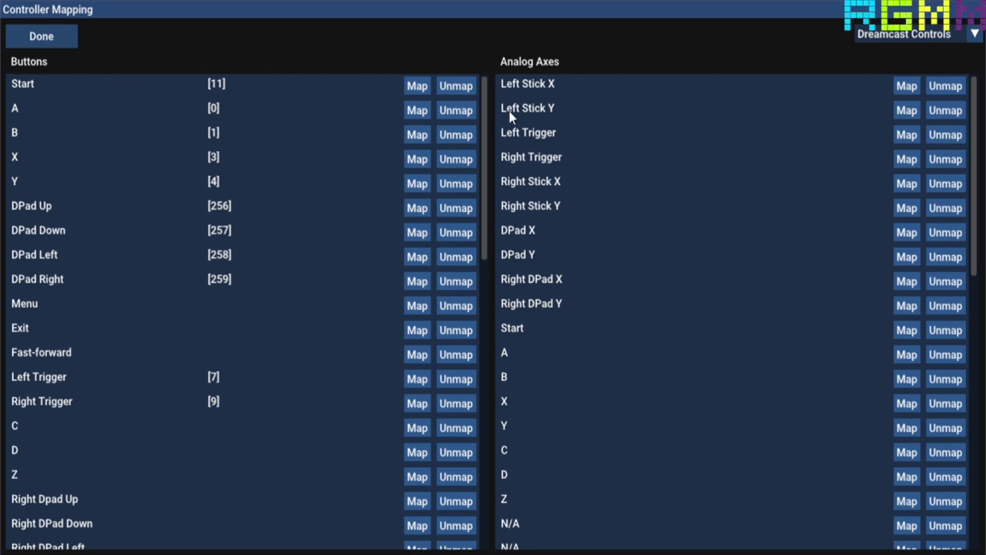
pyautogui.click(895, 39)
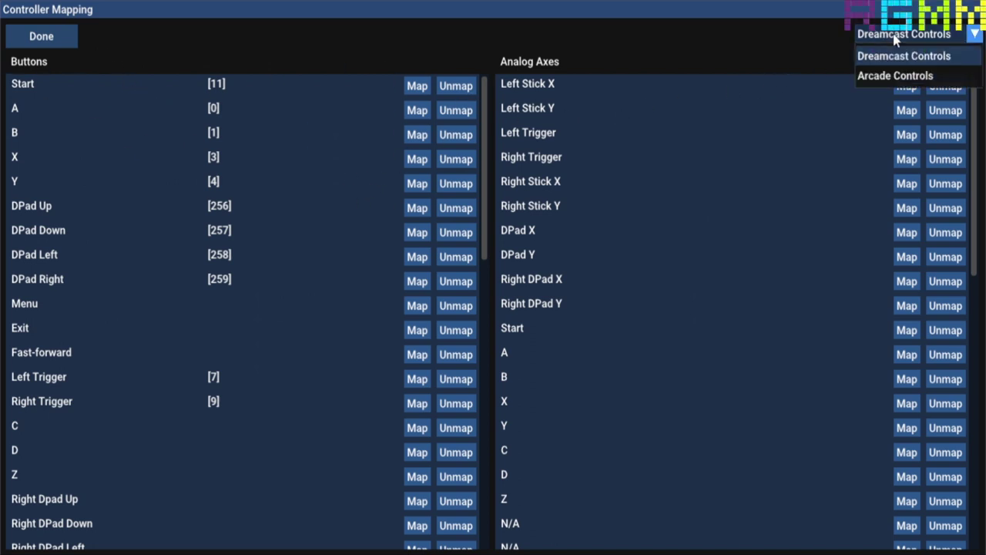
pyautogui.click(894, 77)
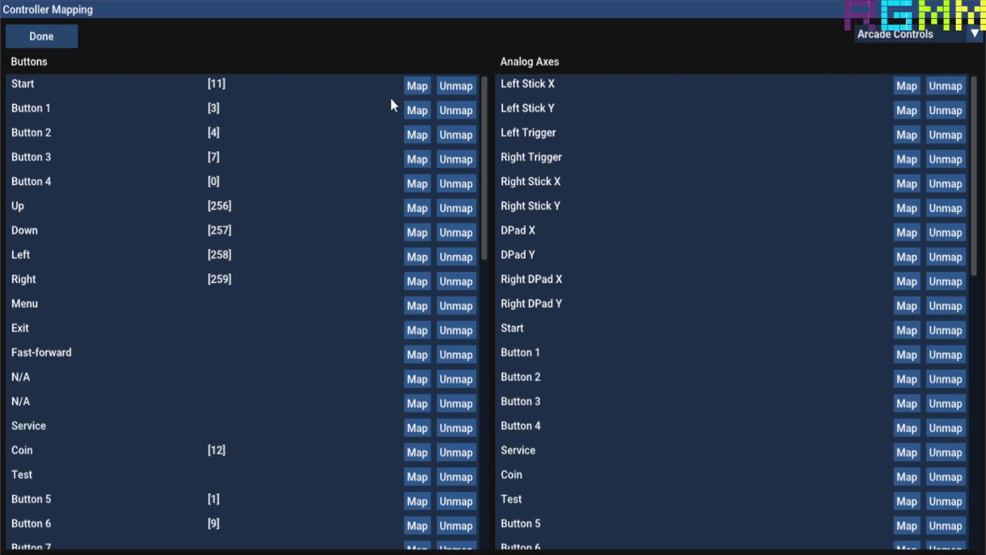
pyautogui.click(868, 33)
pyautogui.click(884, 49)
pyautogui.click(888, 37)
pyautogui.click(886, 74)
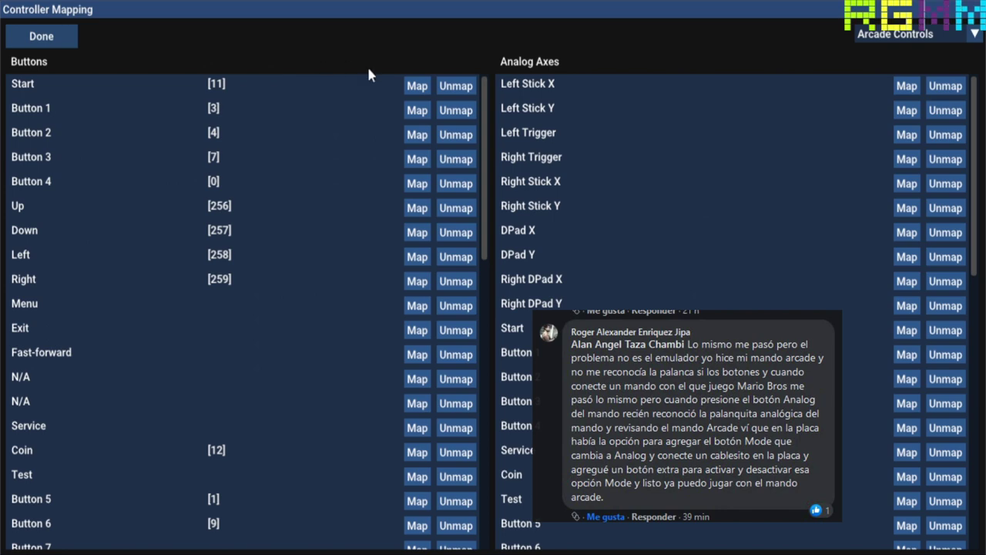
# Go through the fightstick's arcade mappings for Start and Buttons 1 to 6
pyautogui.click(416, 86)
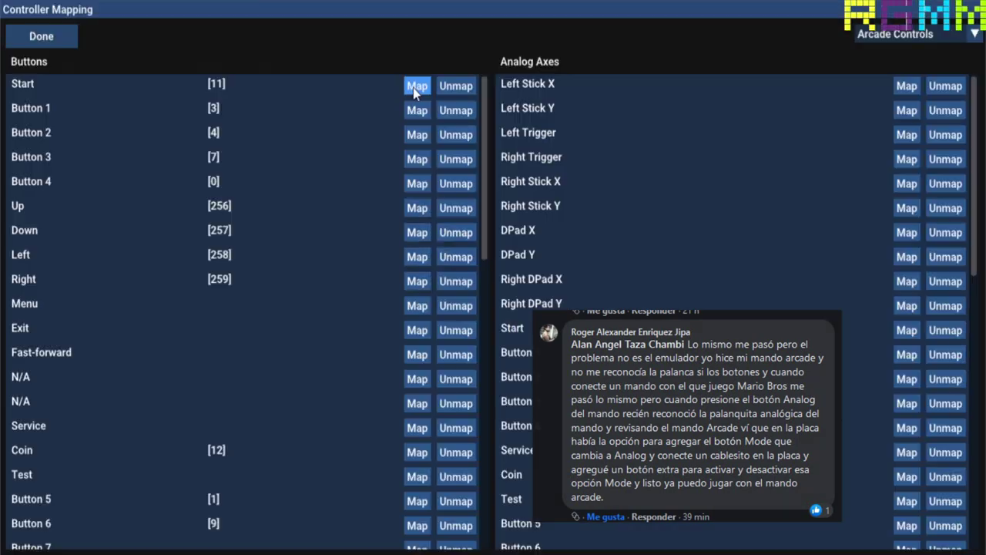
pyautogui.click(414, 112)
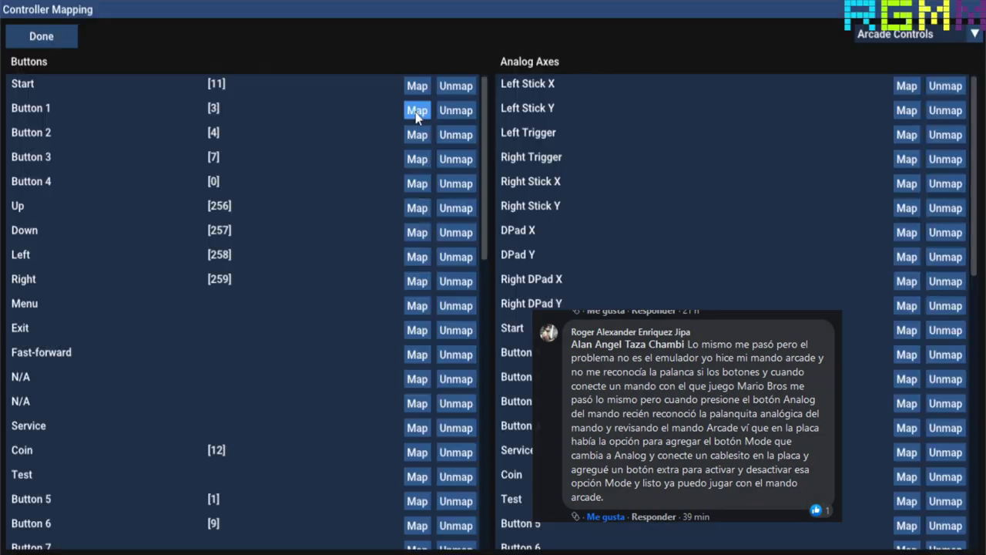
pyautogui.click(418, 135)
pyautogui.click(418, 160)
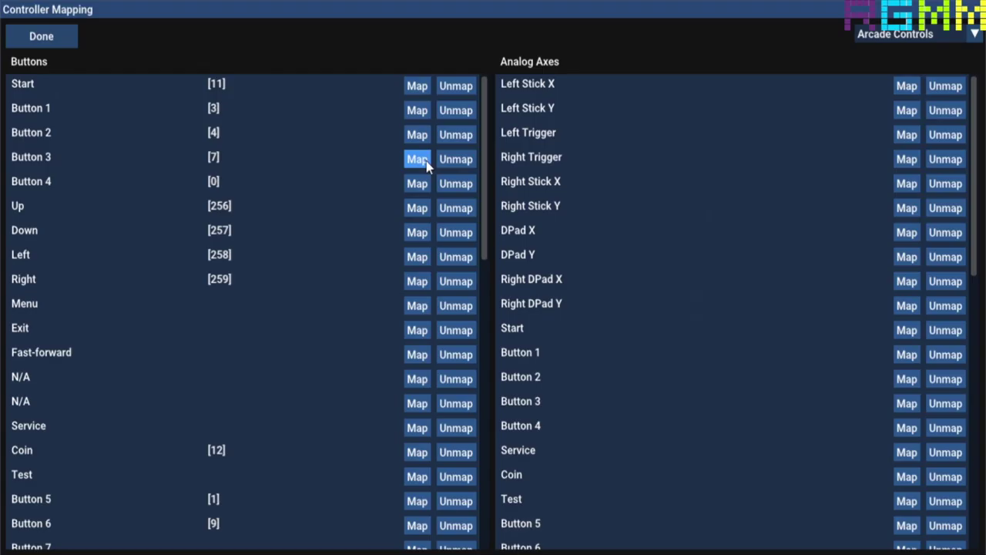
pyautogui.click(417, 185)
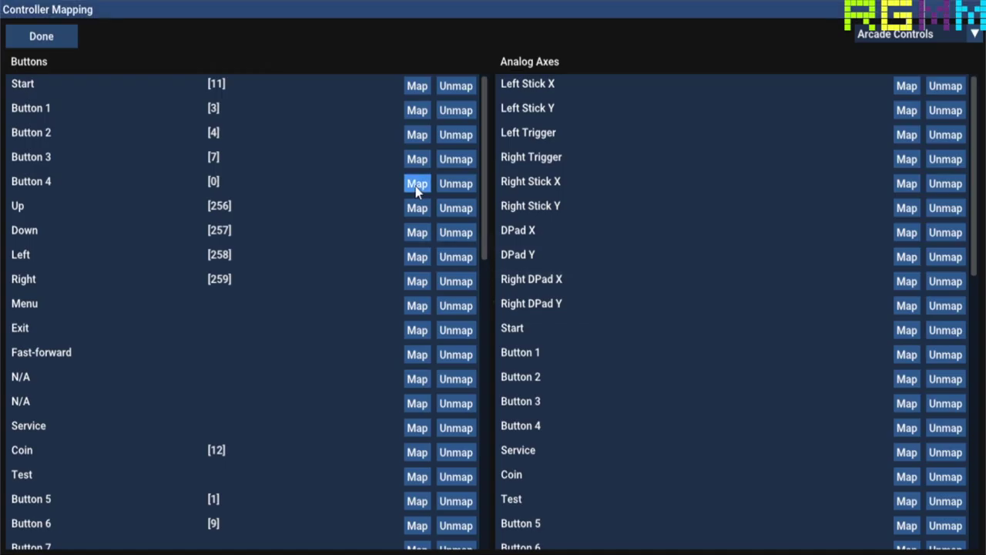
pyautogui.scroll(-3, 392, 326)
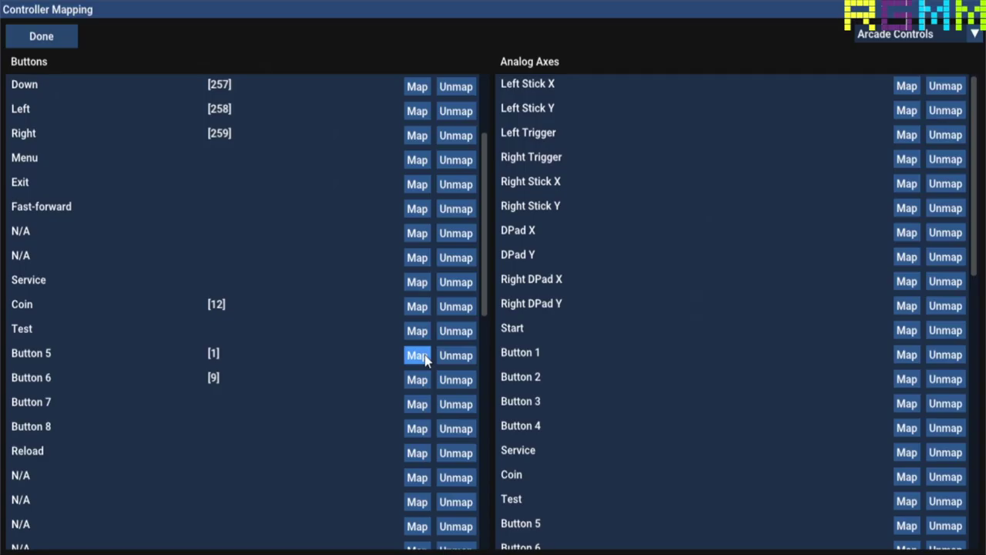
pyautogui.click(419, 381)
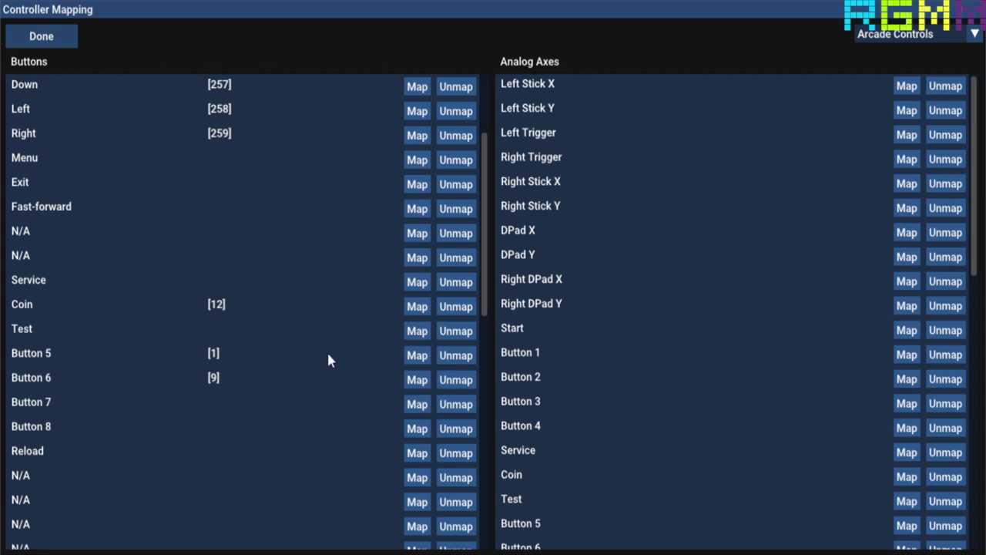
# Review the fightstick's Coin and direction mappings in the arcade list and close the controller mapping
pyautogui.scroll(2, 372, 349)
pyautogui.scroll(-2, 365, 346)
pyautogui.scroll(2, 365, 341)
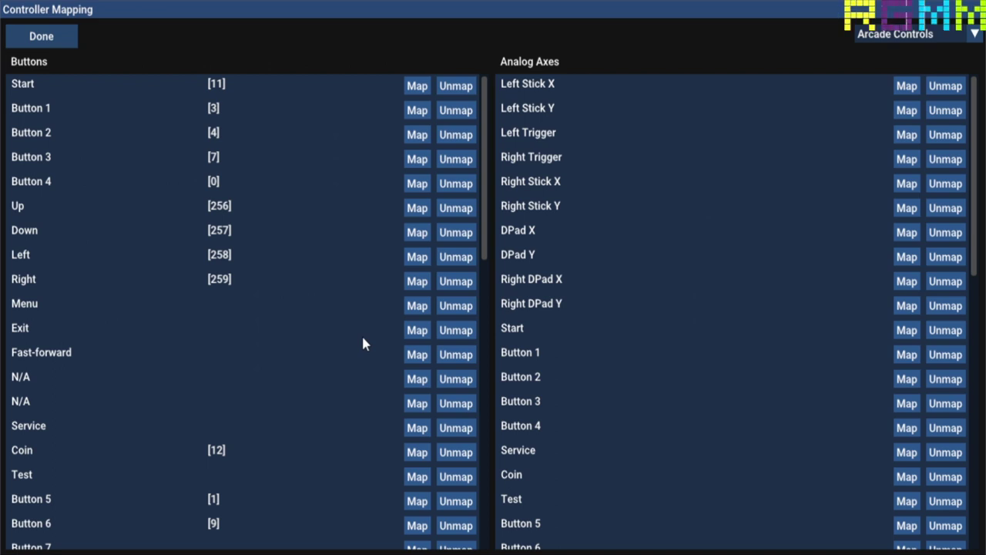
pyautogui.scroll(-2, 362, 342)
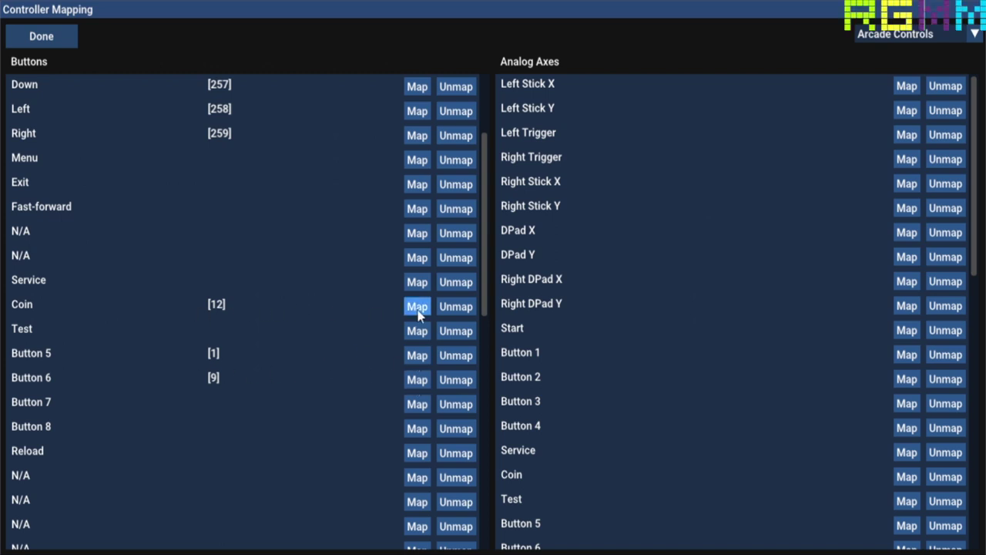
pyautogui.scroll(3, 362, 351)
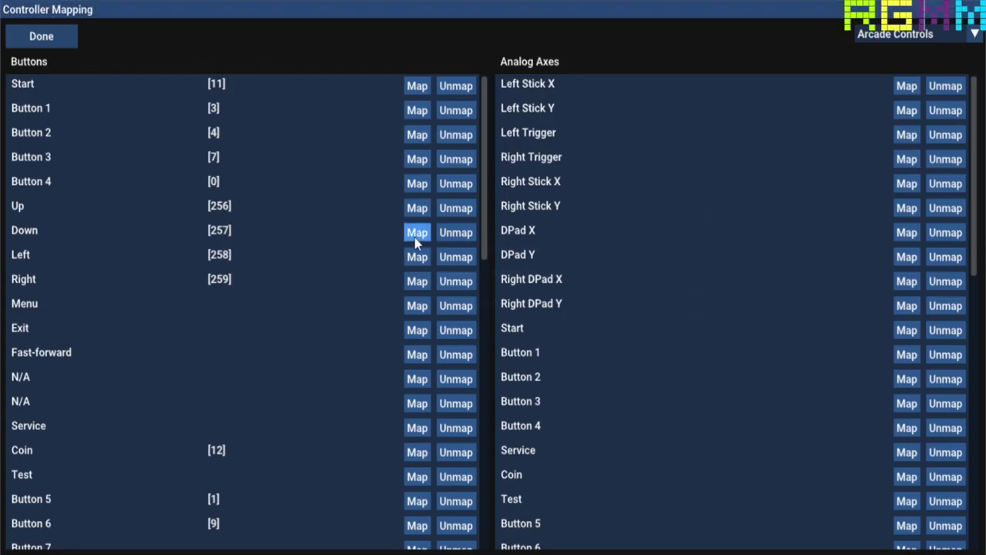
pyautogui.click(416, 235)
pyautogui.press('Return')
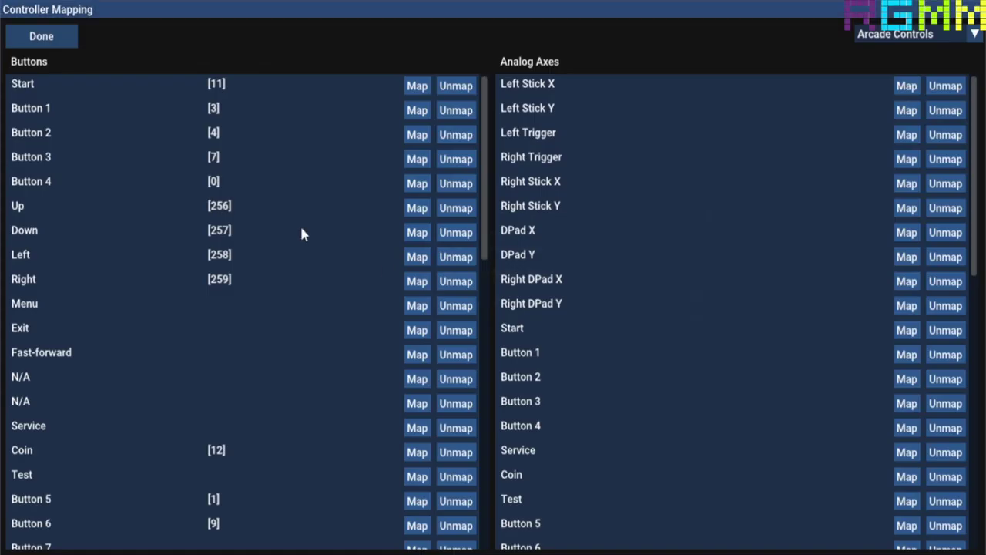
pyautogui.click(33, 44)
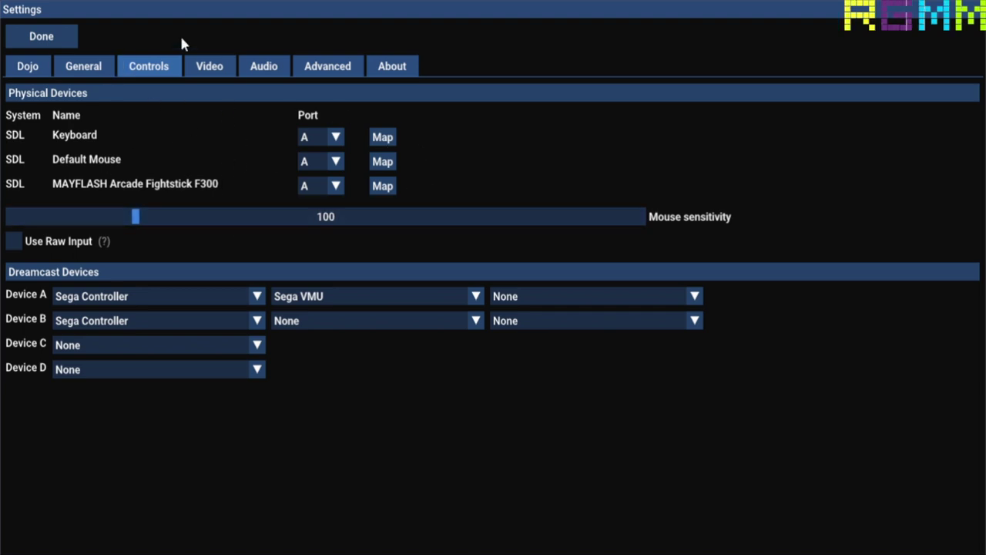
# Examine Flycast's video settings, including transparent sorting, rendering options, graphics API and internal resolution
pyautogui.click(209, 65)
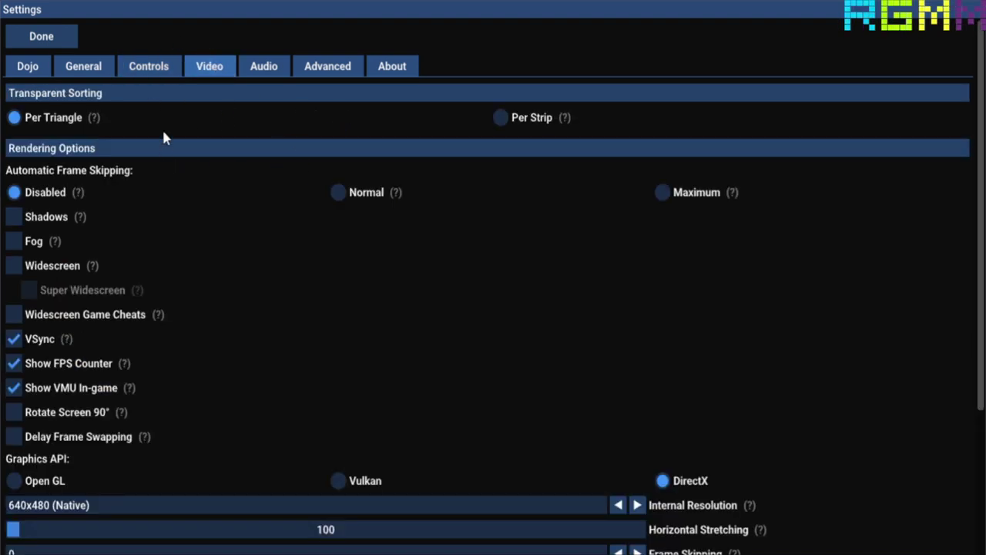
pyautogui.scroll(2, 451, 293)
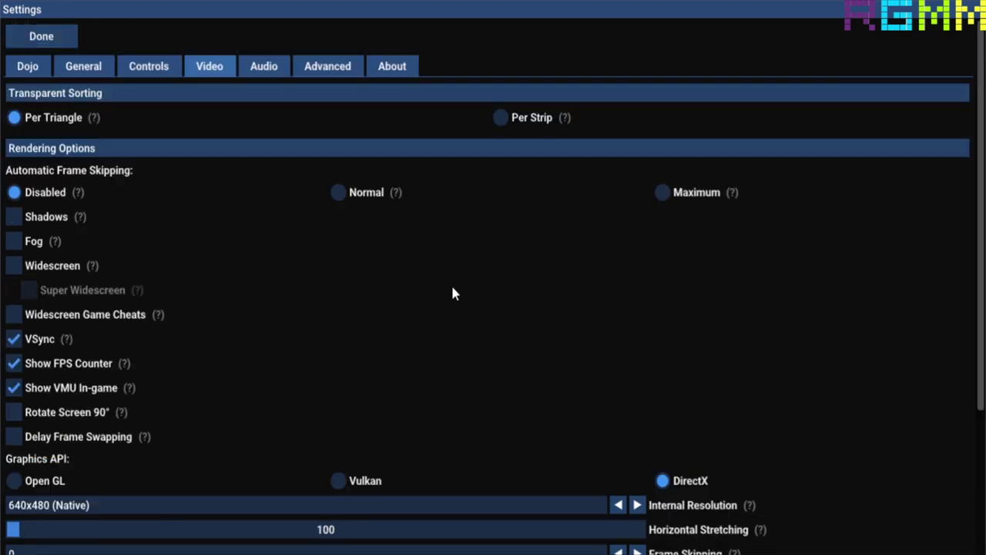
pyautogui.scroll(-3, 451, 293)
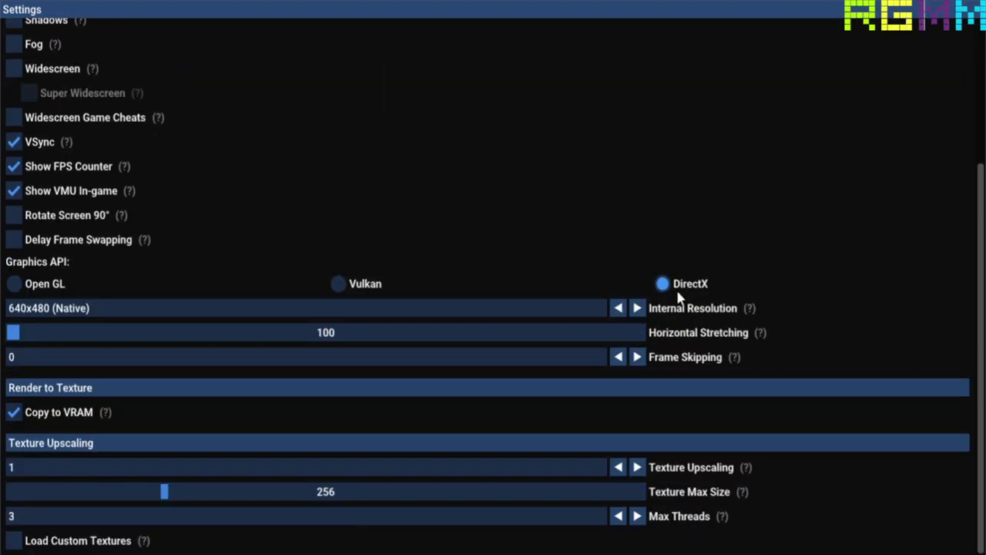
pyautogui.scroll(3, 306, 346)
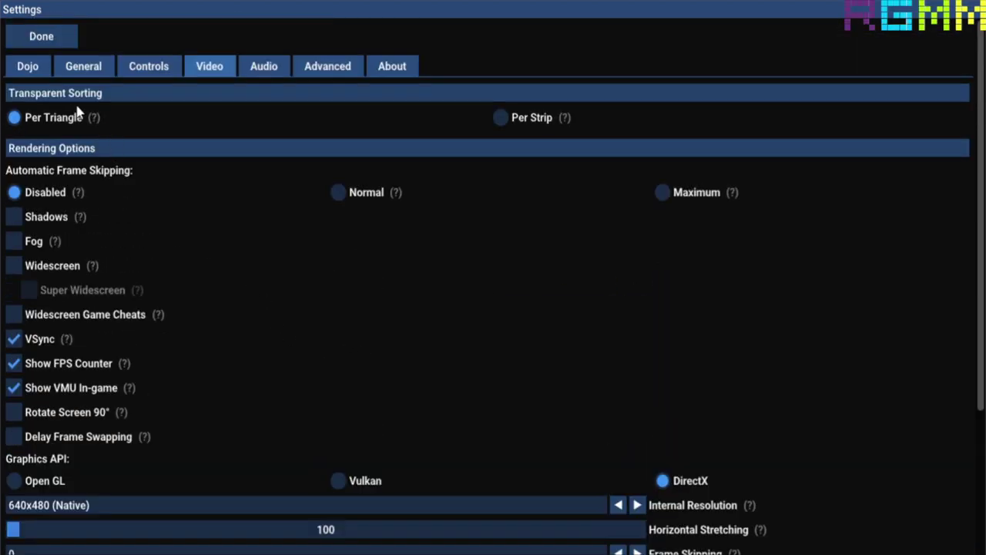
pyautogui.moveTo(94, 118)
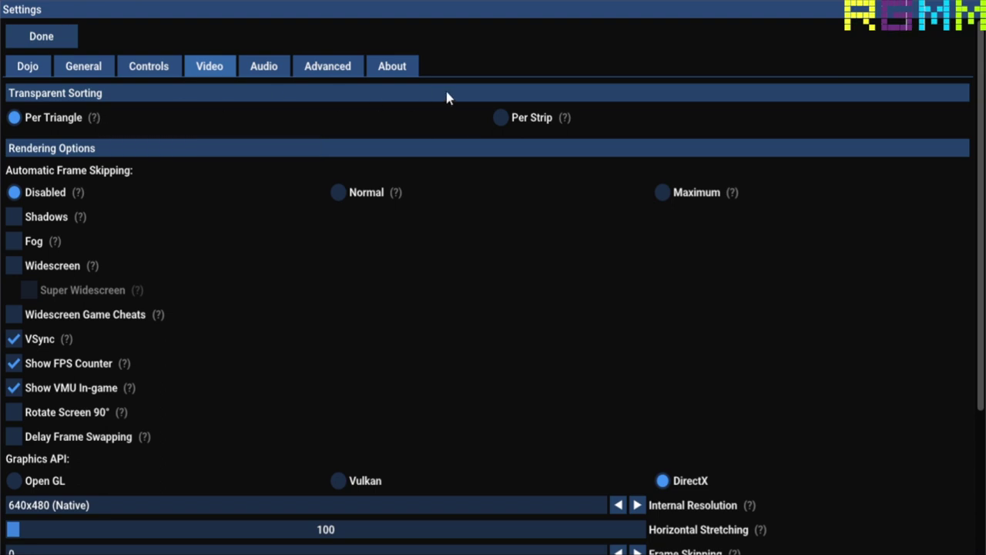
# Set transparent sorting to Per Strip, then try Normal automatic frame skipping before setting it back to Disabled
pyautogui.moveTo(568, 118)
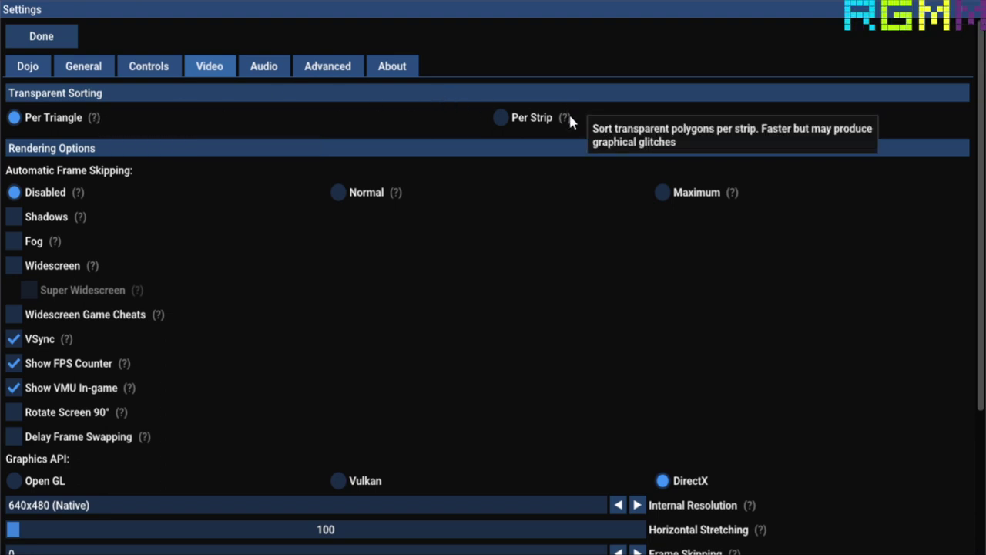
pyautogui.click(502, 117)
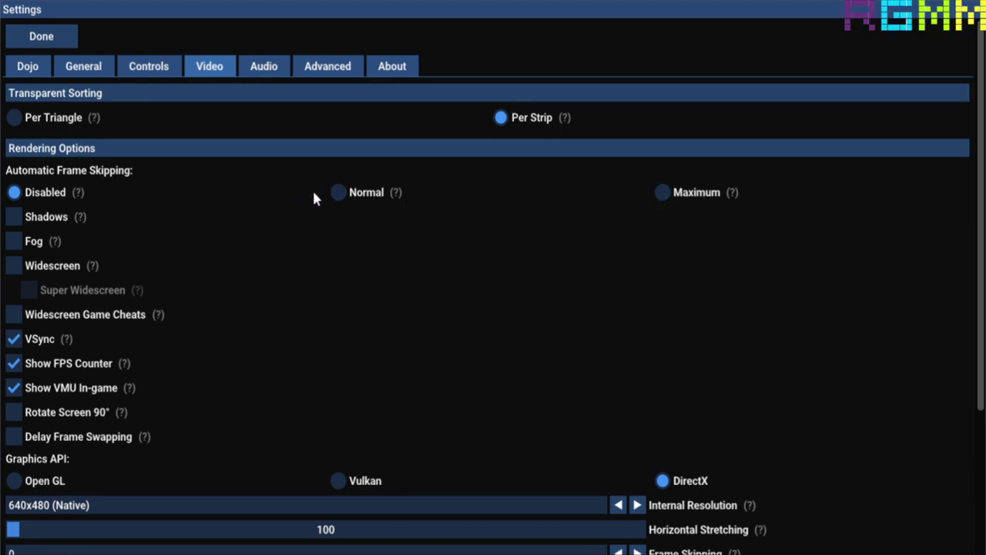
pyautogui.click(340, 193)
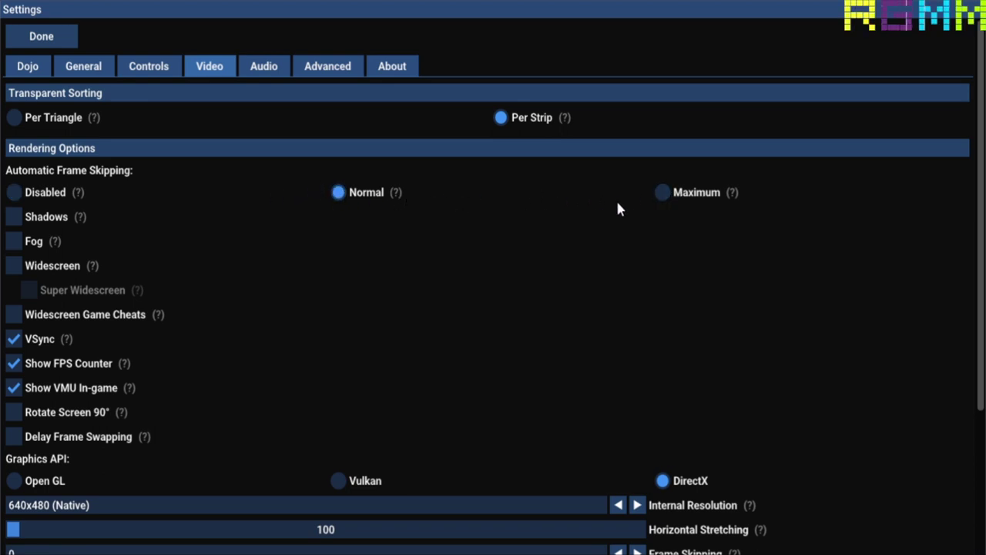
pyautogui.scroll(-2, 585, 208)
pyautogui.scroll(2, 362, 200)
pyautogui.moveTo(398, 194)
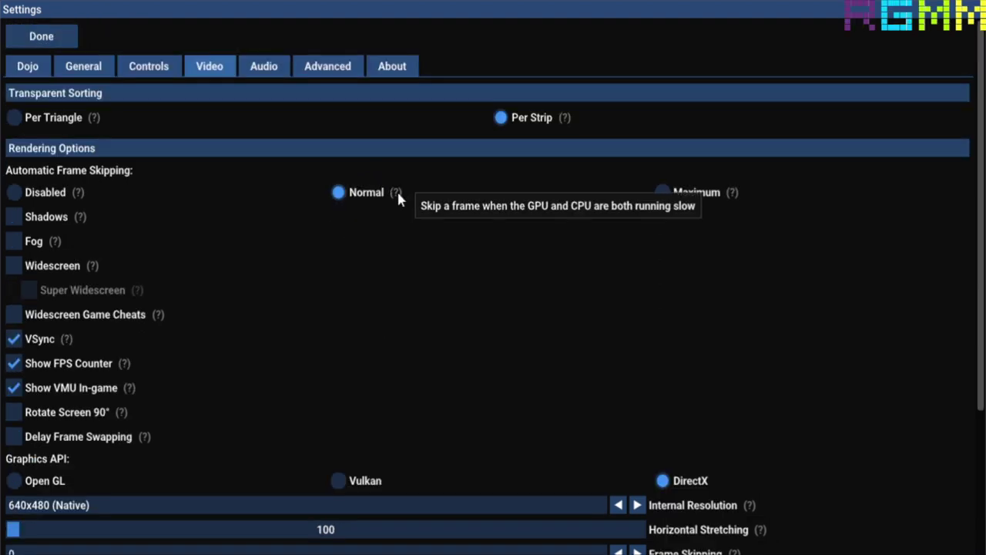
pyautogui.click(23, 194)
pyautogui.moveTo(74, 196)
pyautogui.moveTo(394, 191)
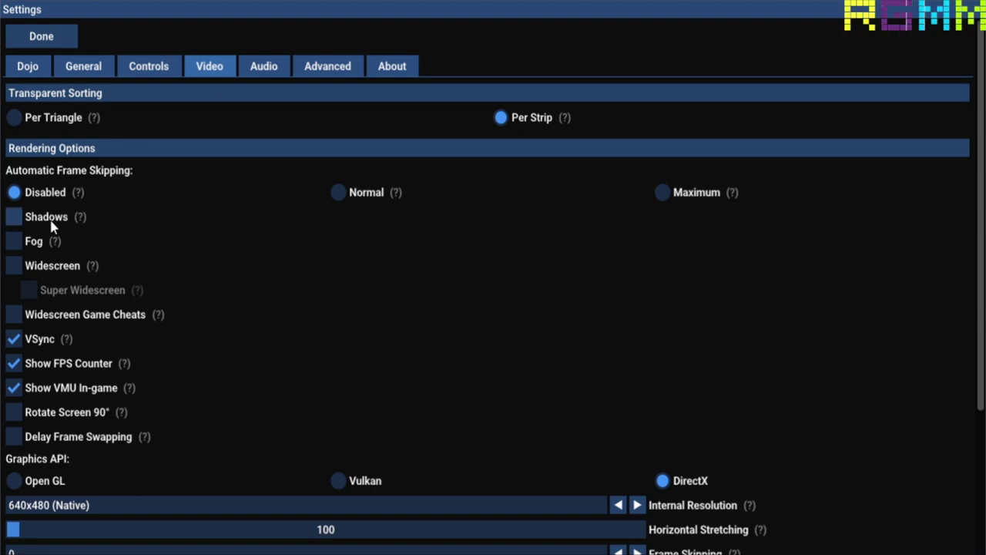
# Try the Shadows and Fog rendering options, then turn both off again
pyautogui.click(14, 217)
pyautogui.click(14, 241)
pyautogui.click(13, 219)
pyautogui.click(14, 242)
# Examine the remaining rendering options, including widescreen, VSync, the FPS counter and the in-game VMU display
pyautogui.scroll(-3, 431, 227)
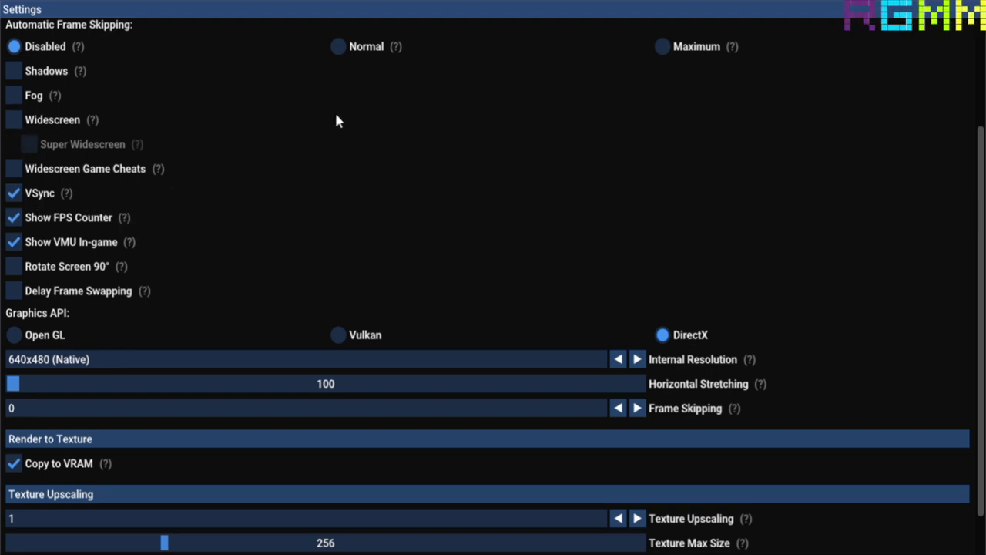
pyautogui.scroll(2, 236, 196)
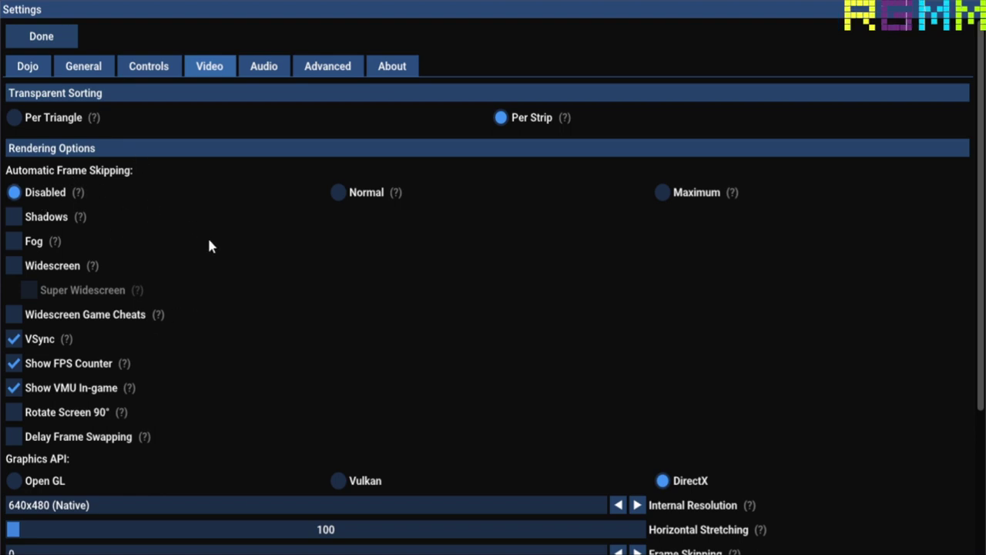
pyautogui.scroll(-3, 278, 230)
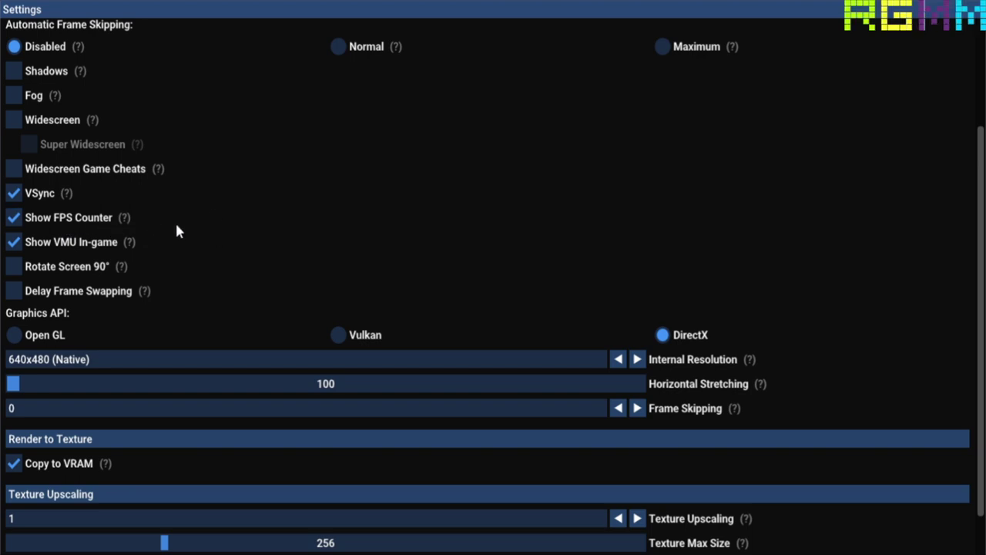
pyautogui.moveTo(121, 219)
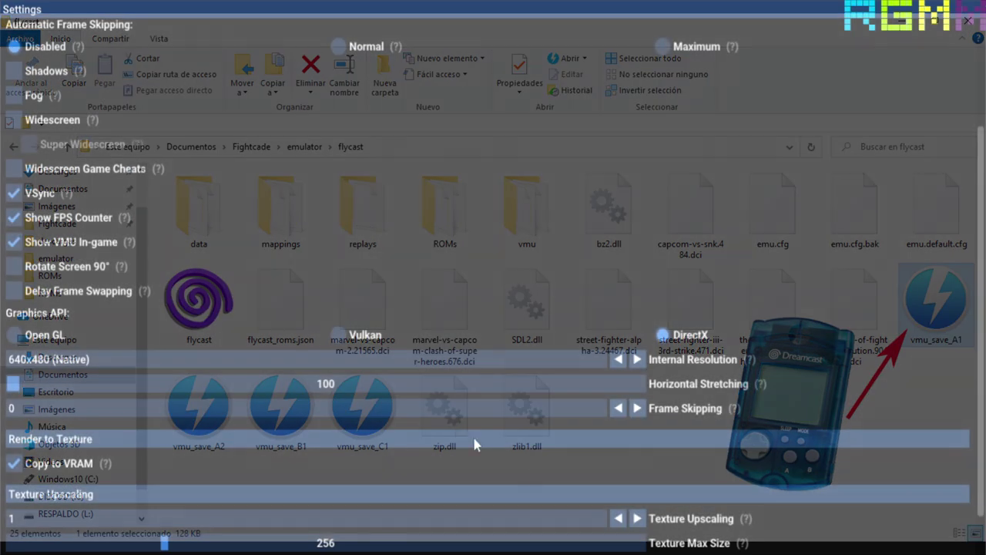
pyautogui.scroll(-1, 209, 285)
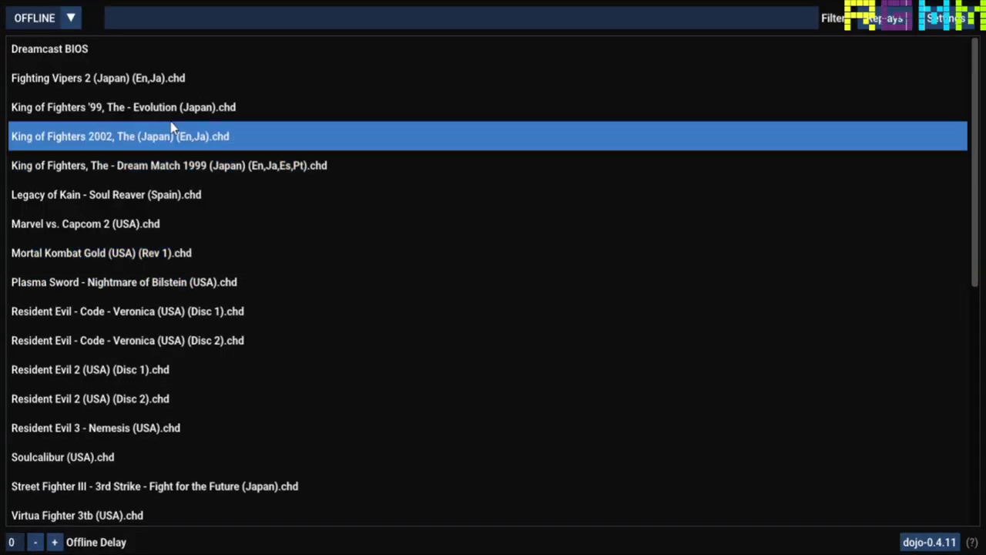
# Reopen the video settings and raise the internal resolution to 960x720 (x1.5)
pyautogui.click(947, 33)
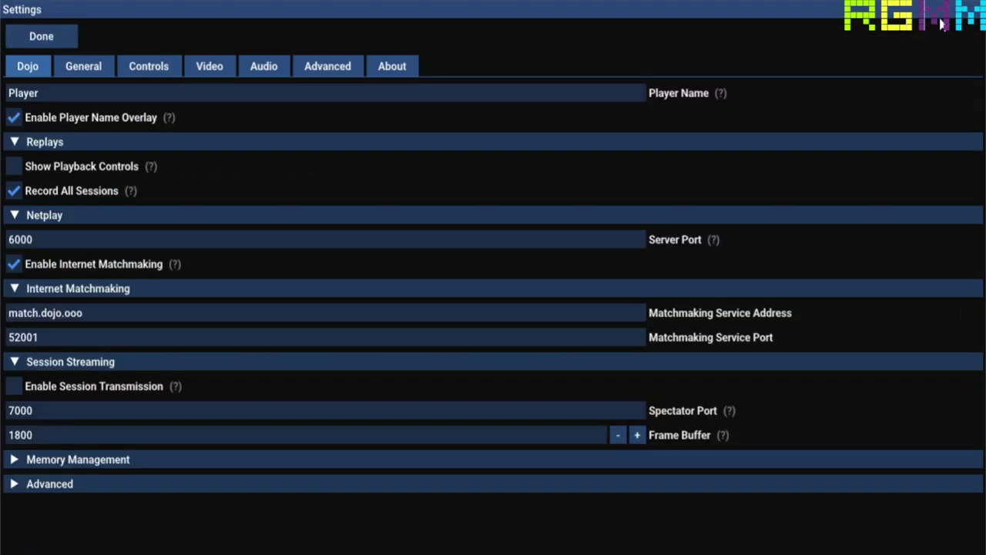
pyautogui.click(227, 65)
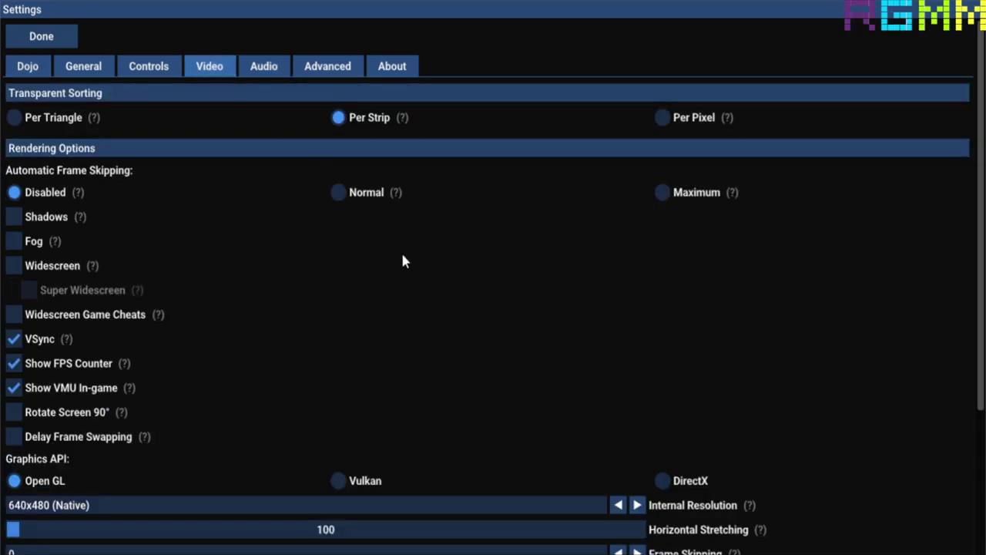
pyautogui.scroll(-3, 343, 300)
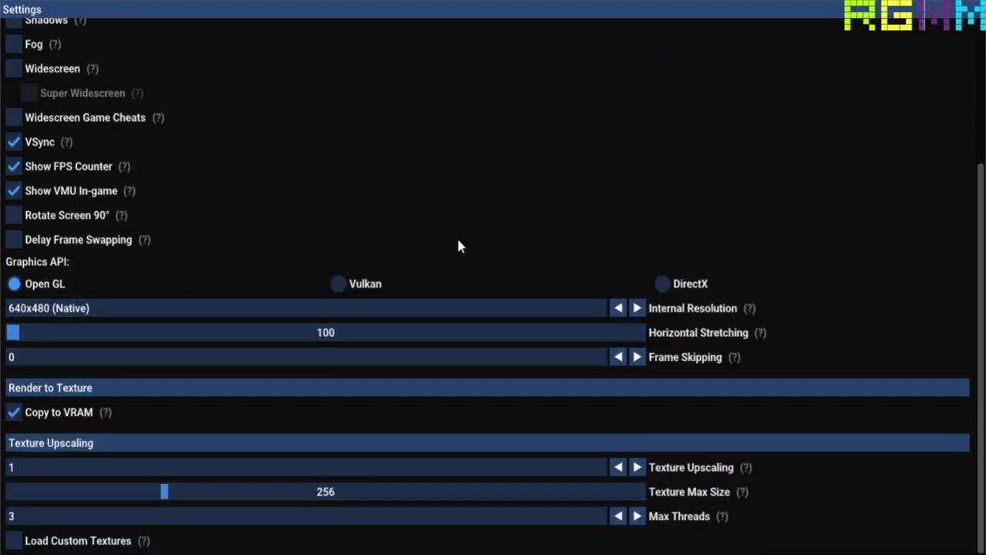
pyautogui.scroll(3, 335, 232)
pyautogui.scroll(-3, 330, 242)
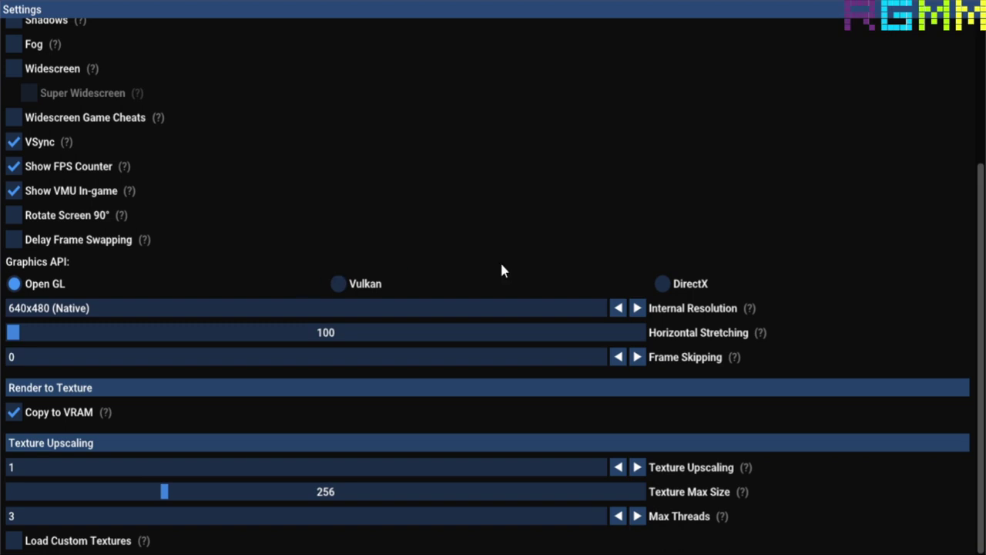
pyautogui.click(636, 308)
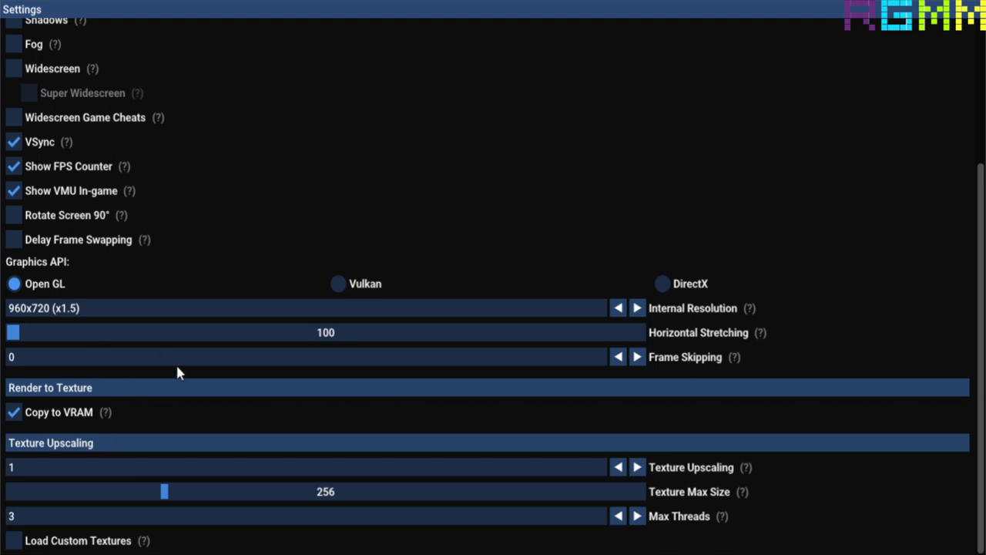
# Check the Copy to VRAM option, then look over the Audio and Advanced settings
pyautogui.moveTo(106, 416)
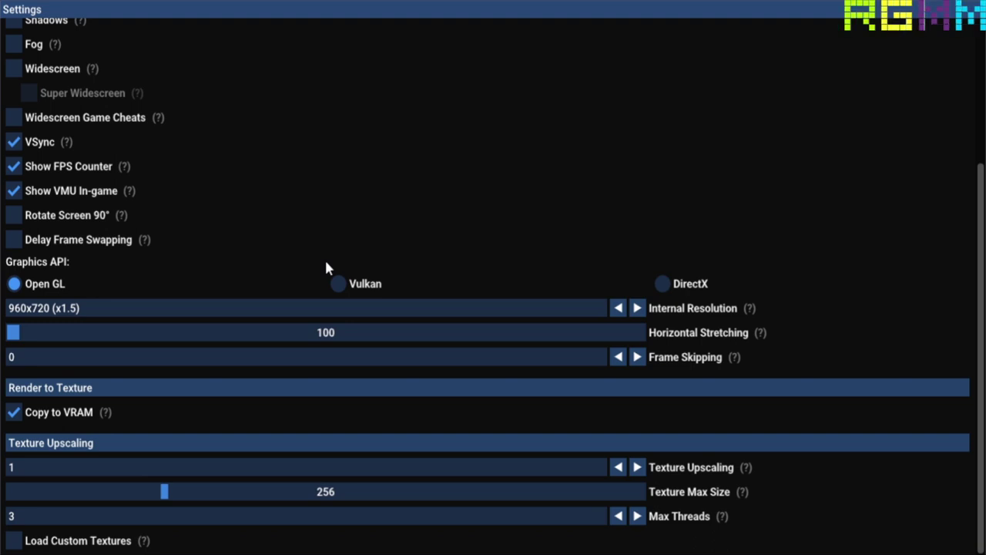
pyautogui.scroll(3, 326, 262)
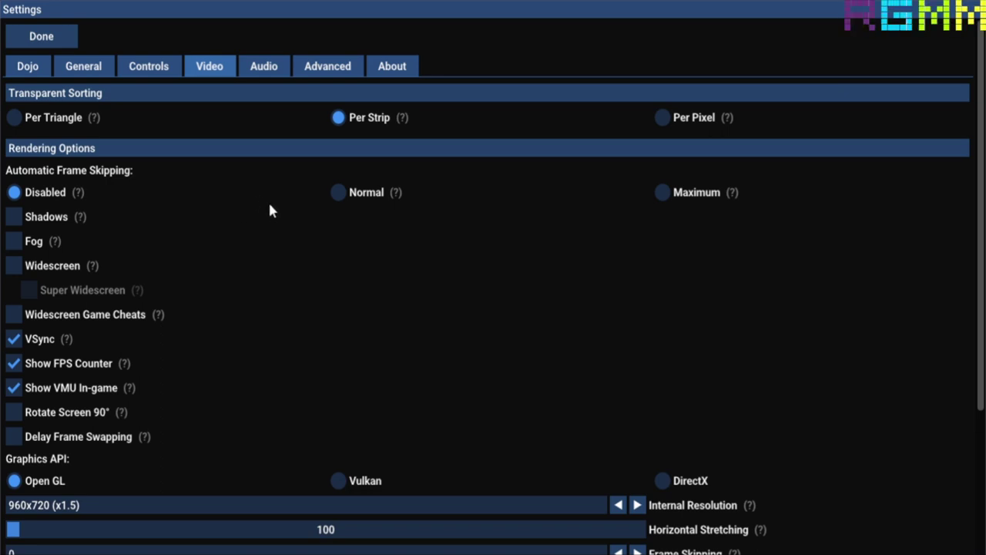
pyautogui.click(262, 67)
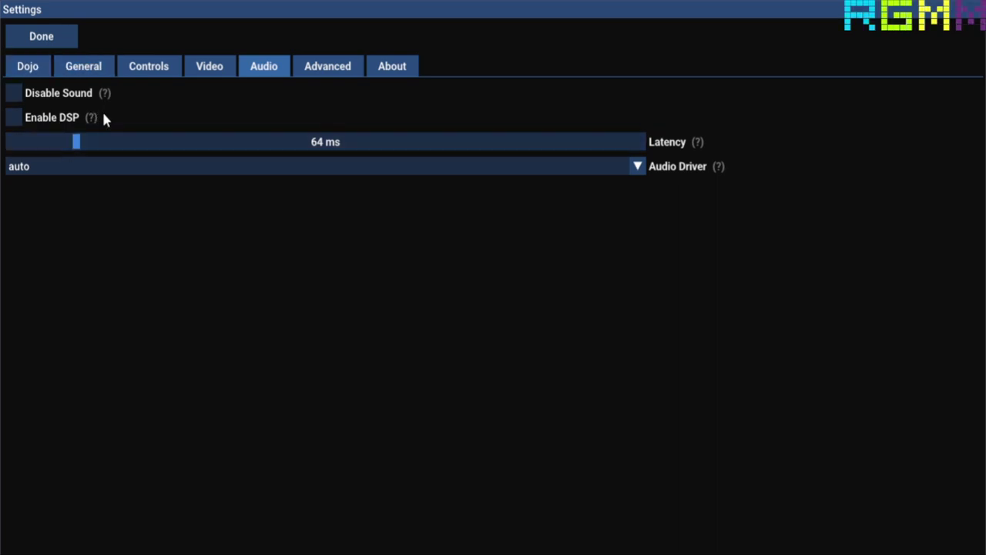
pyautogui.moveTo(92, 117)
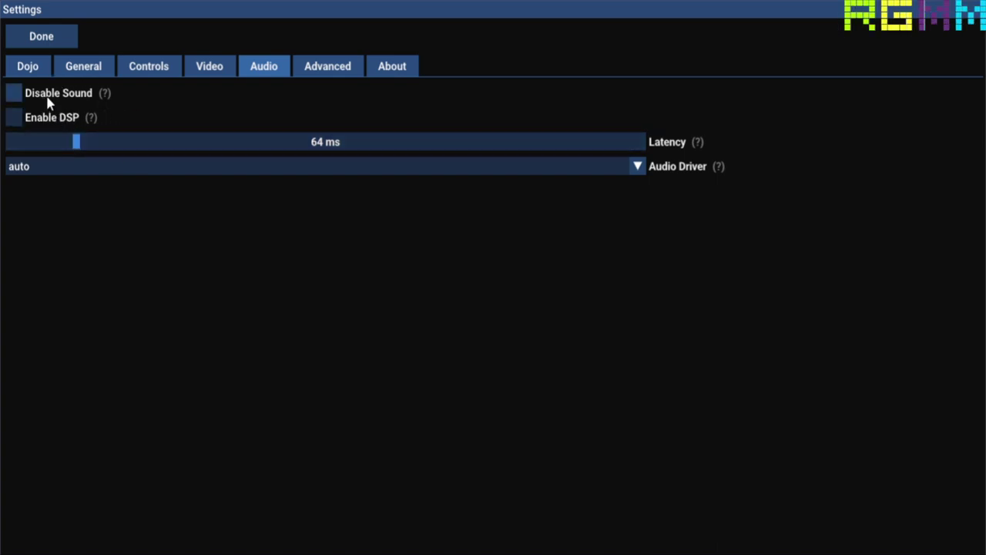
pyautogui.click(329, 70)
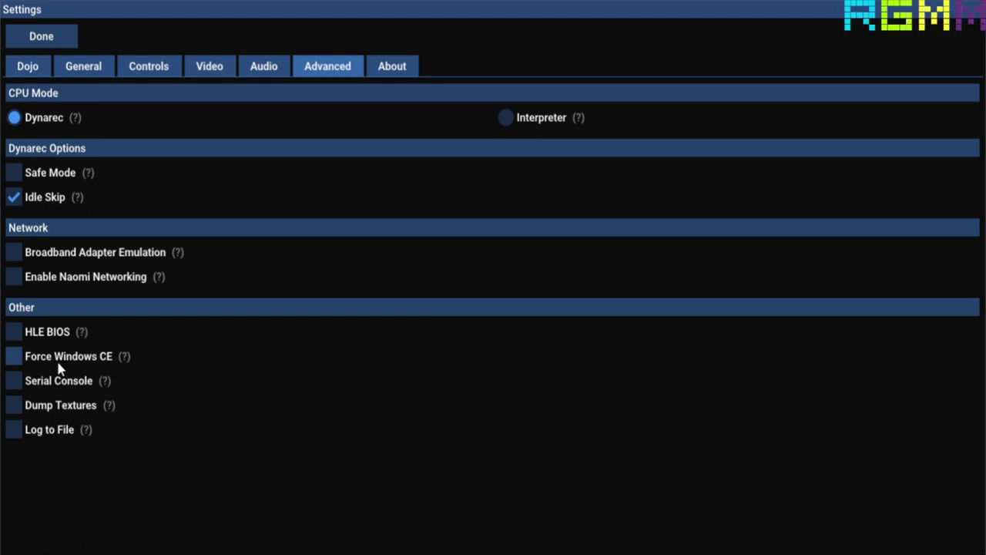
# Open Flycast's version information and run its update check
pyautogui.click(385, 67)
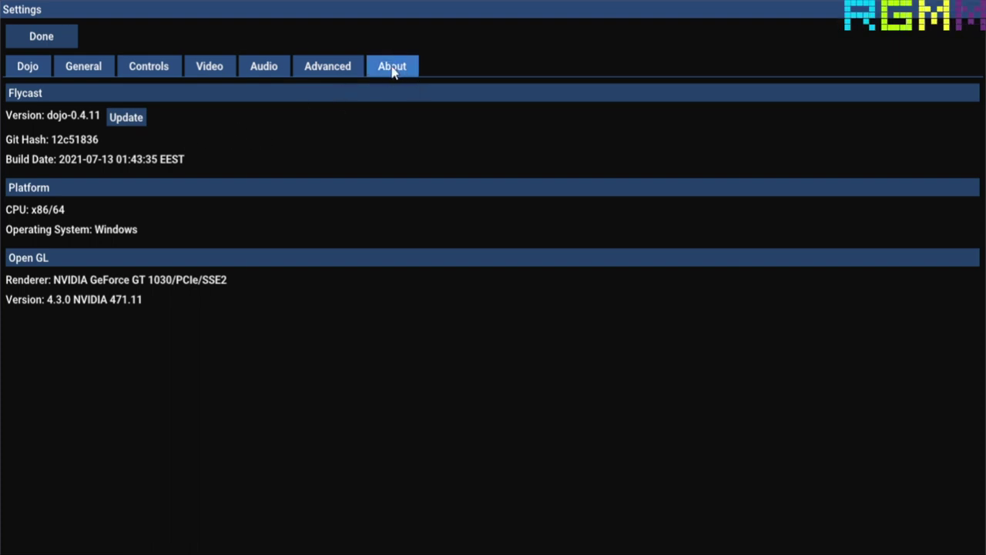
pyautogui.click(128, 120)
pyautogui.click(393, 303)
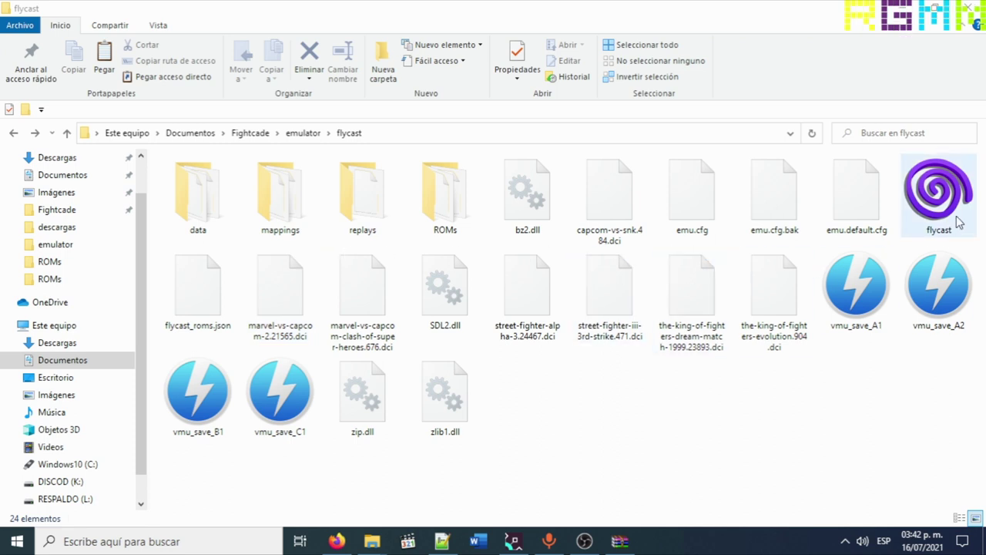
# Relaunch flycast from its emulator folder, review the About and Controls settings, and close the settings
pyautogui.doubleClick(936, 202)
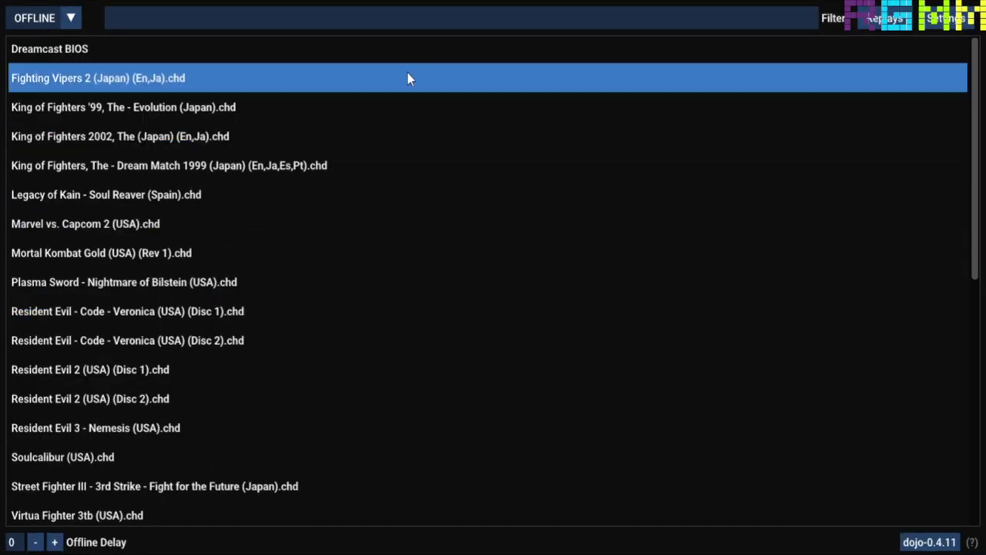
pyautogui.click(946, 18)
pyautogui.click(385, 71)
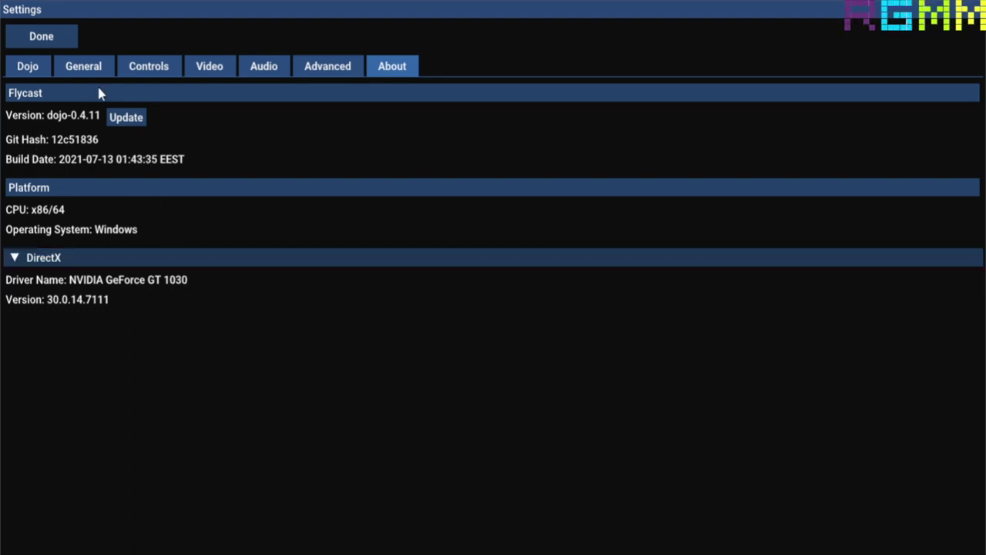
pyautogui.click(161, 69)
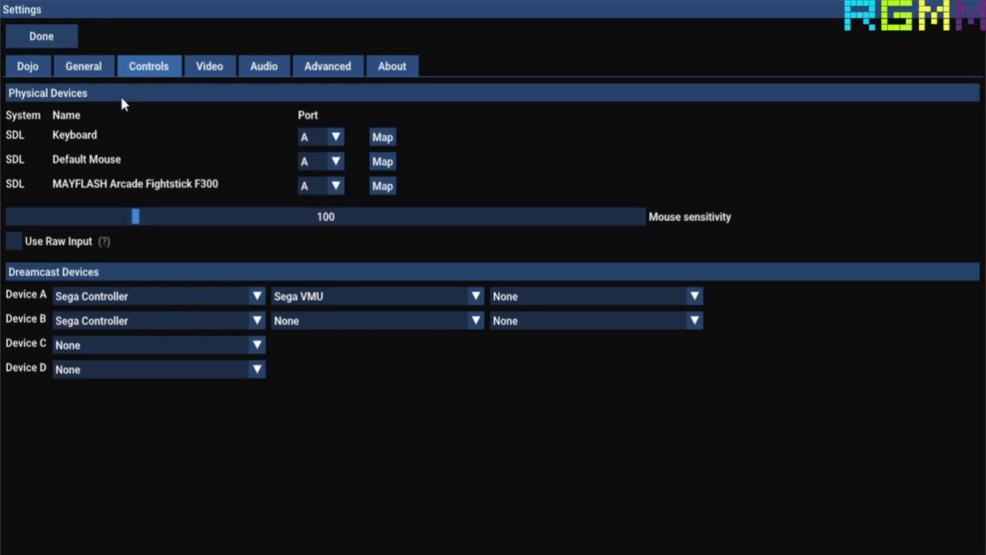
pyautogui.click(43, 41)
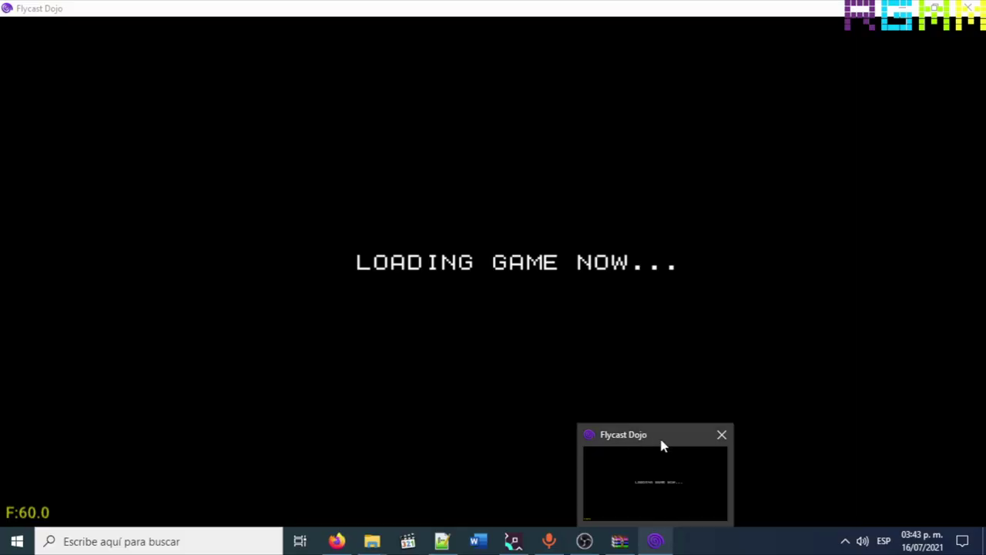
# Bring the Flycast Dojo game window forward and pick Cable as the first hero with the alpha assist type
pyautogui.click(663, 445)
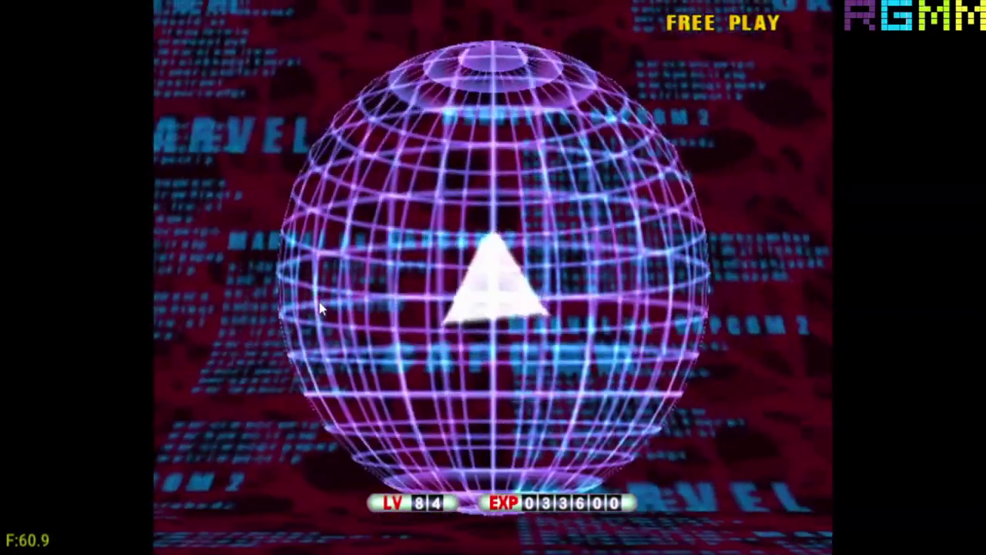
pyautogui.press('Up')
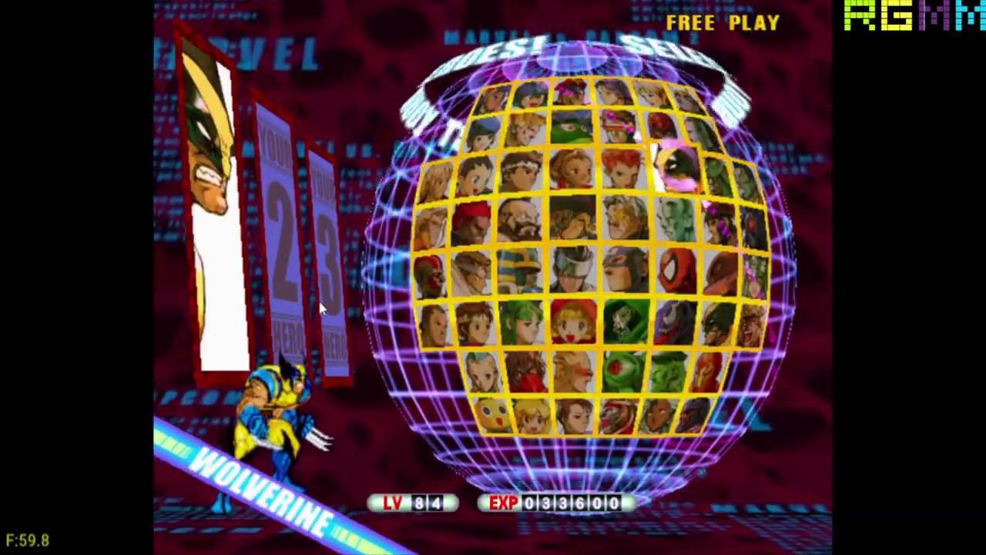
pyautogui.press('Left')
pyautogui.press('Down')
pyautogui.press('Left')
pyautogui.press('Right')
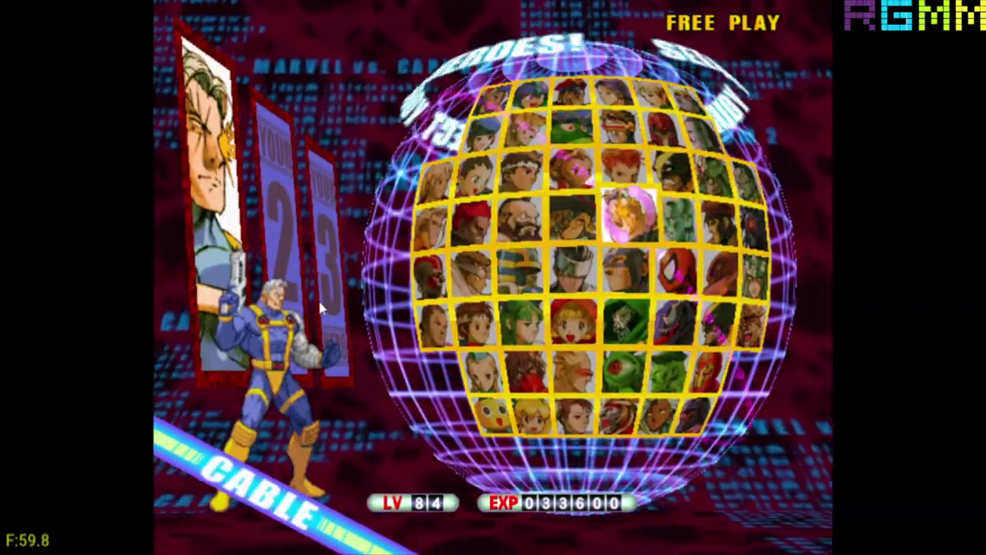
pyautogui.press('x')
pyautogui.press('x')
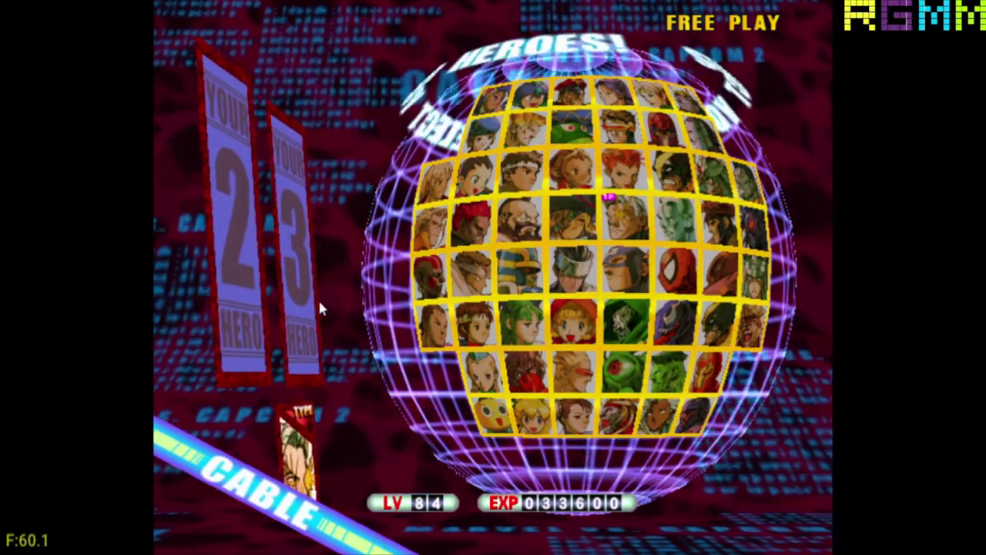
# Pick Juggernaut as the second hero with the Dash Type (beta) assist
pyautogui.press('Left')
pyautogui.press('Down')
pyautogui.press('Right')
pyautogui.press('x')
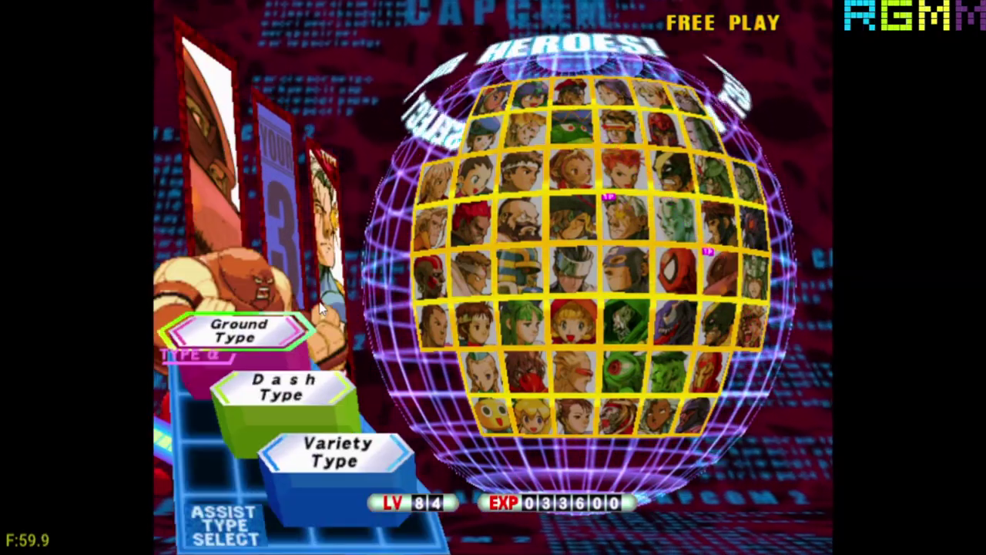
pyautogui.press('x')
# Pick Doctor Doom as the third hero with the alpha assist type
pyautogui.press('Down')
pyautogui.press('Left')
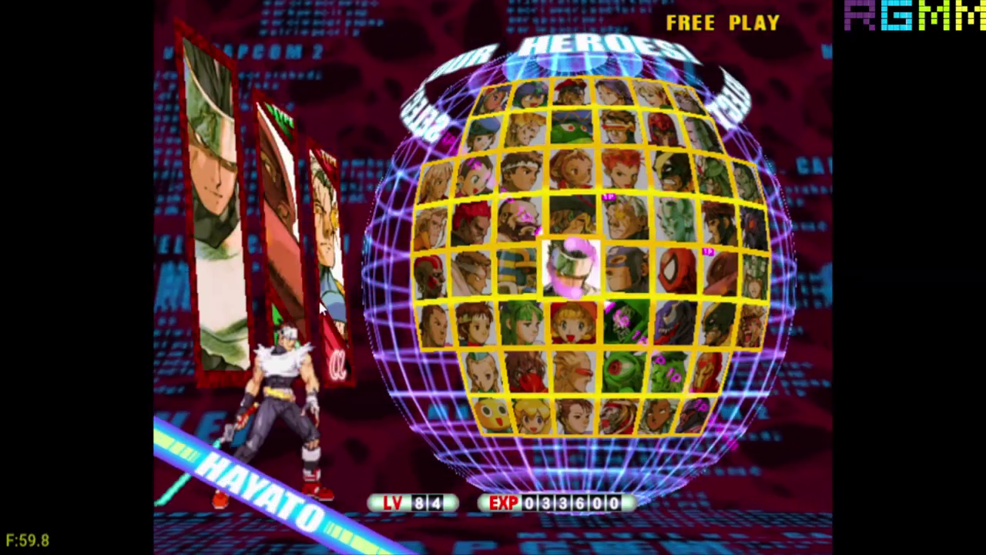
pyautogui.press('Down')
pyautogui.press('Right')
pyautogui.press('x')
pyautogui.press('x')
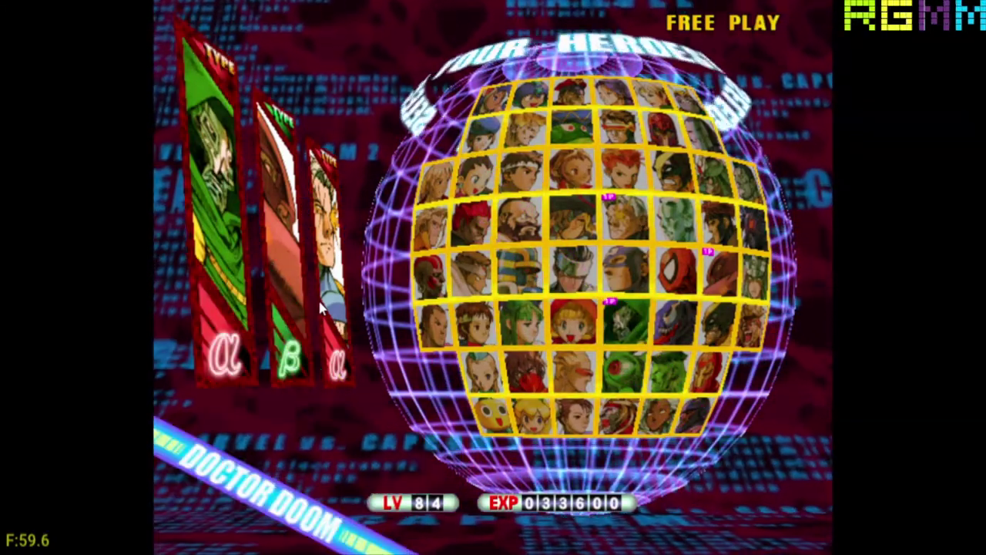
# Proceed into the match against Ken and fire Cable's beam attack
pyautogui.press('x')
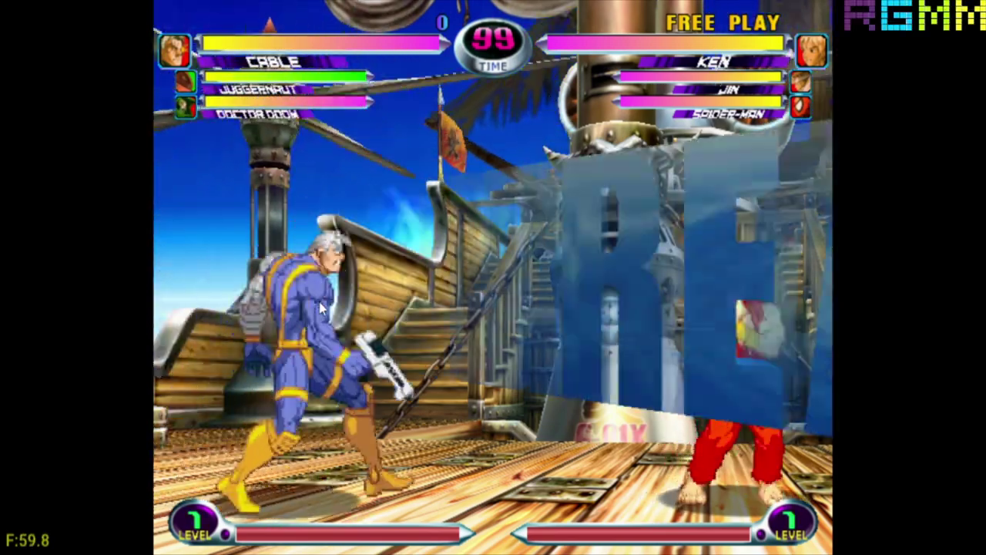
pyautogui.press('ctrl')
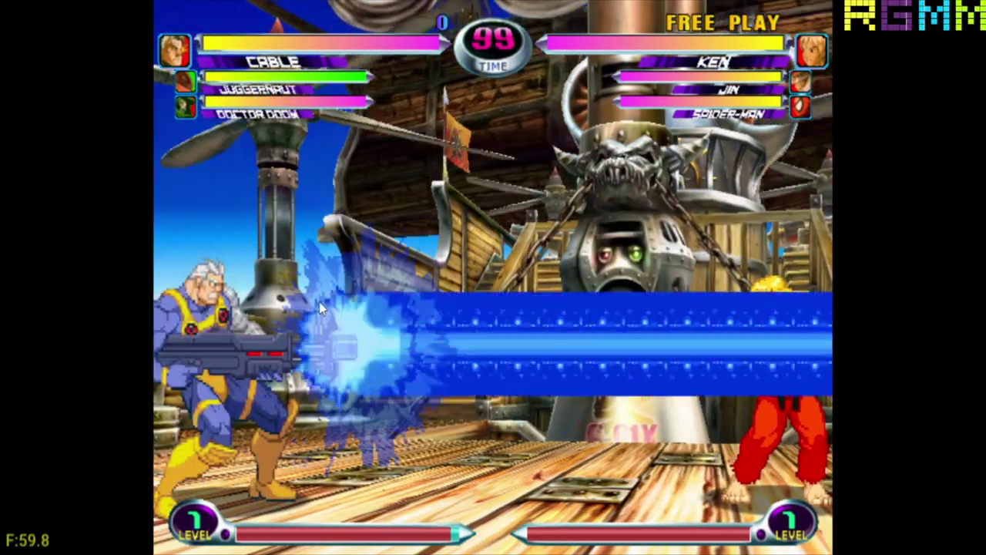
# Fight Ken with Cable, hit him with a super attack and tag Juggernaut in as the active hero
pyautogui.press('Right')
pyautogui.press('Right')
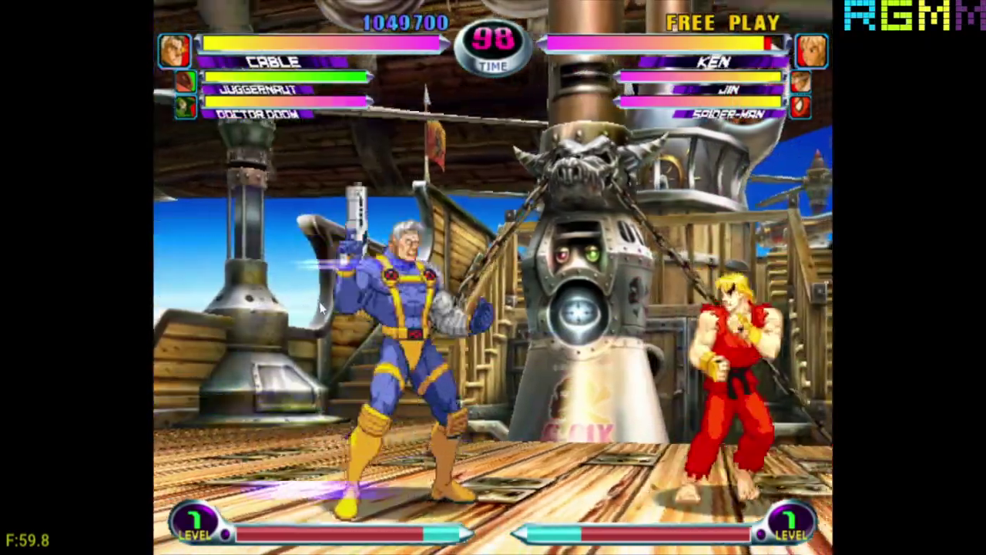
pyautogui.press('Down')
pyautogui.press('Right')
pyautogui.press('ctrl')
pyautogui.press('alt')
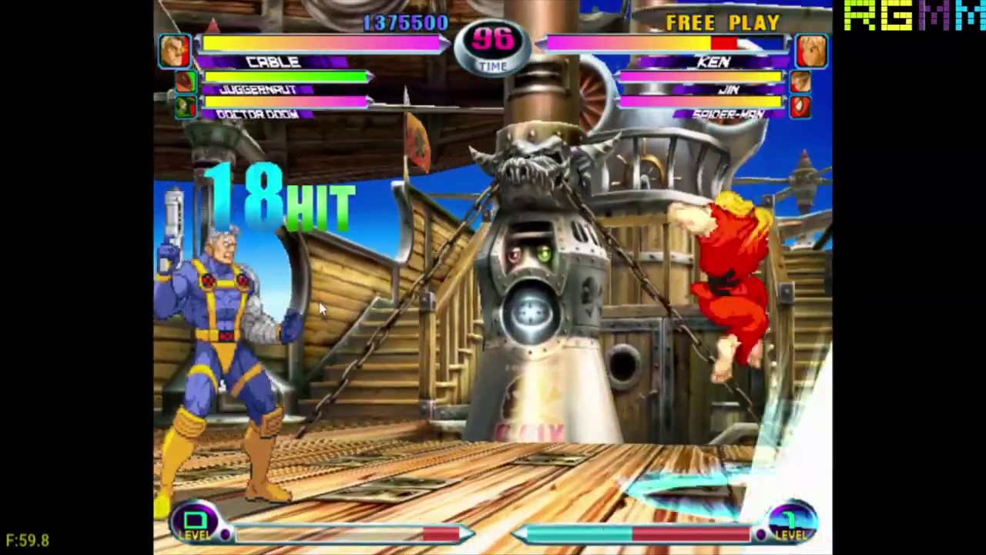
pyautogui.press('shift')
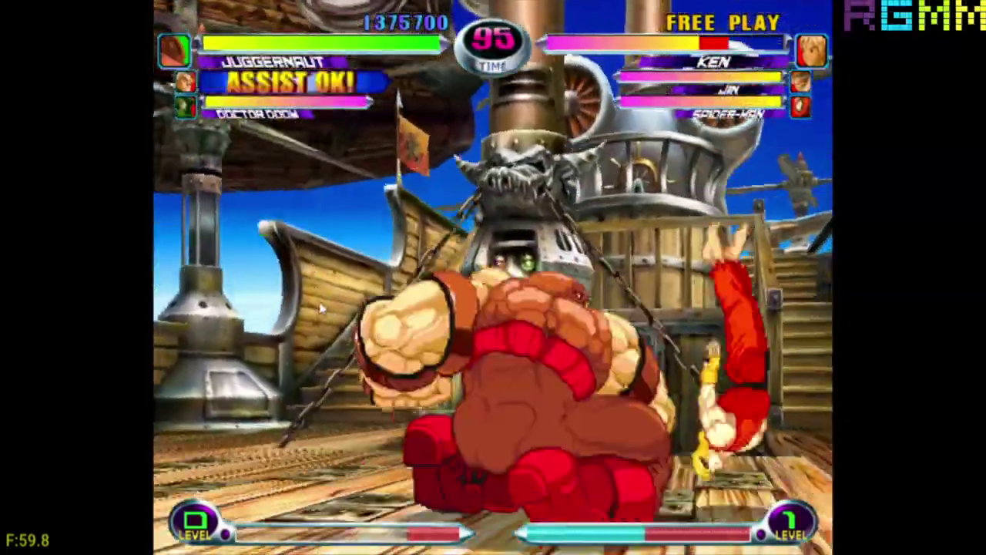
pyautogui.press('shift')
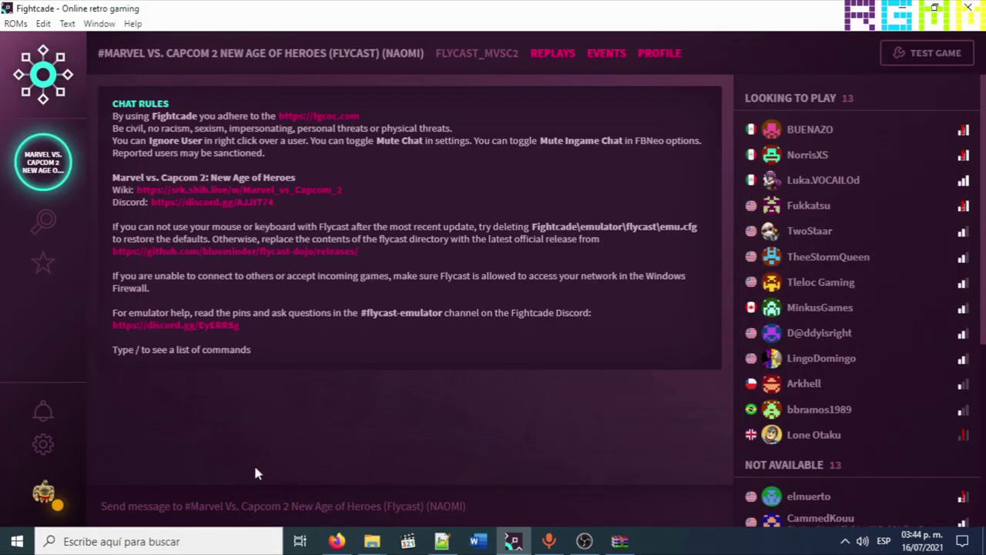
# Leave the NAOMI Marvel vs. Capcom 2 channel and search the game channels for "dreamcast"
pyautogui.click(75, 148)
pyautogui.click(43, 173)
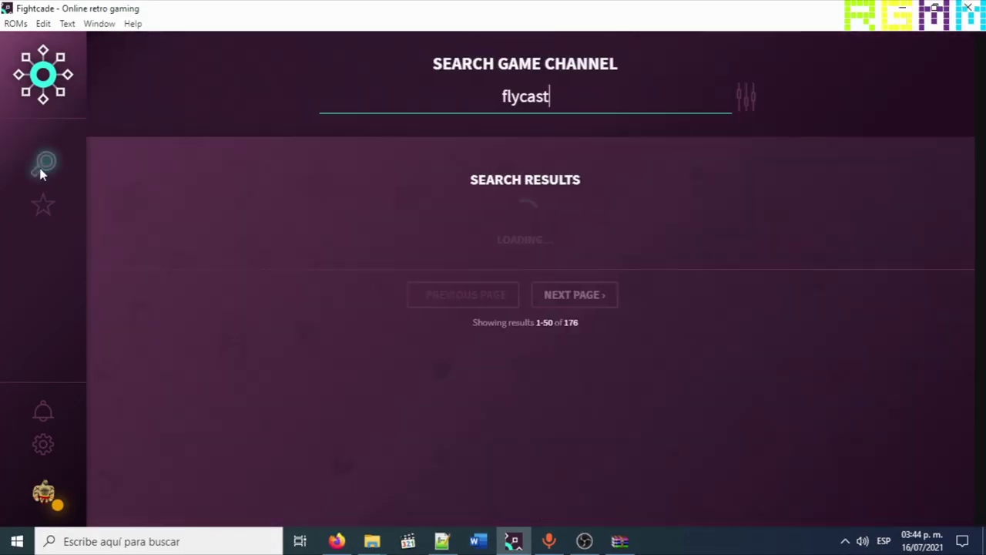
pyautogui.doubleClick(524, 96)
pyautogui.write('dreamcast')
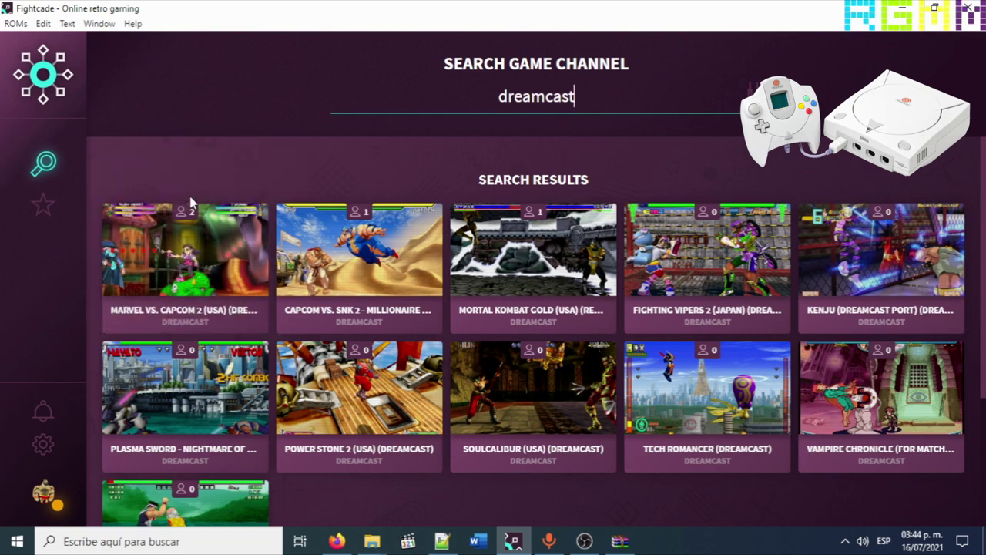
# Join the Marvel vs. Capcom 2 (USA) (Dreamcast) channel and launch its test game
pyautogui.click(185, 250)
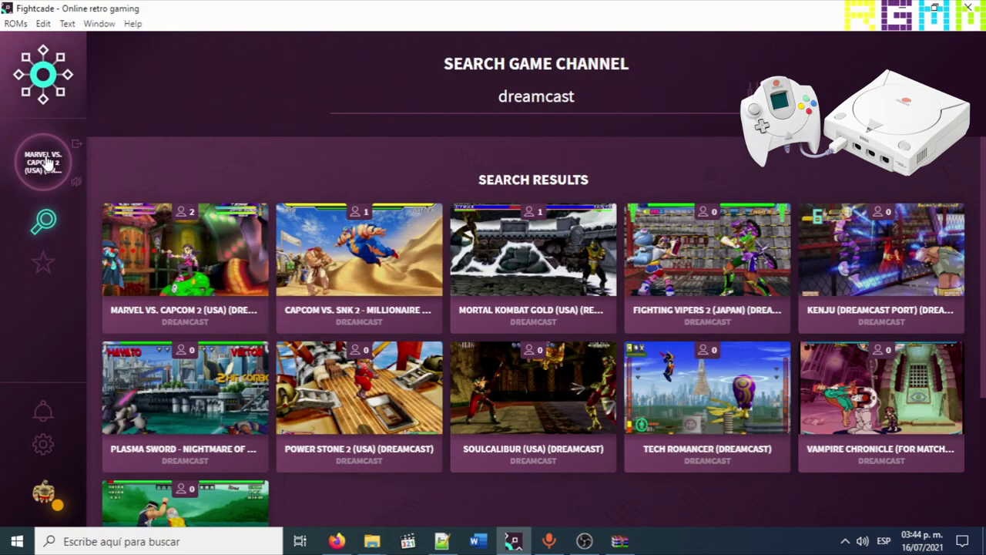
pyautogui.click(43, 162)
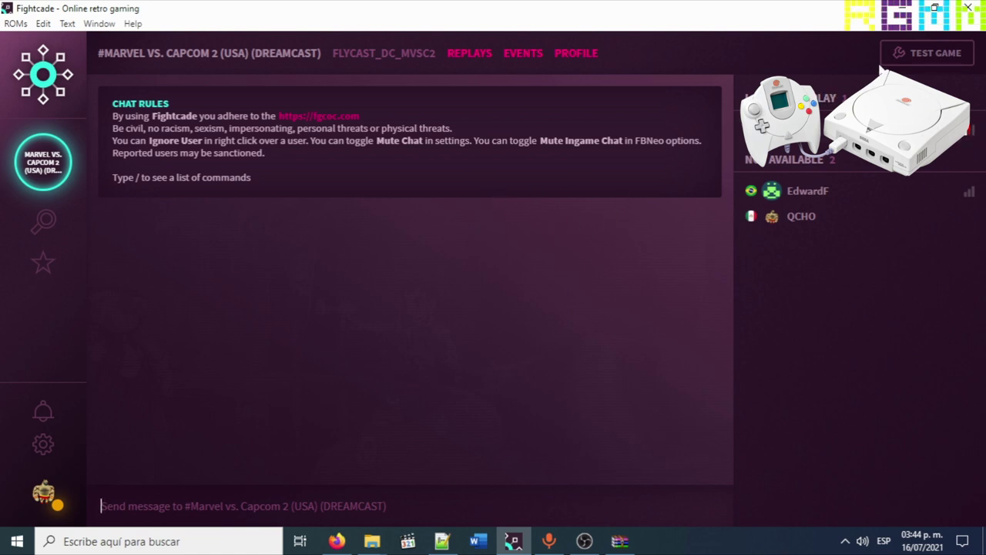
pyautogui.click(918, 56)
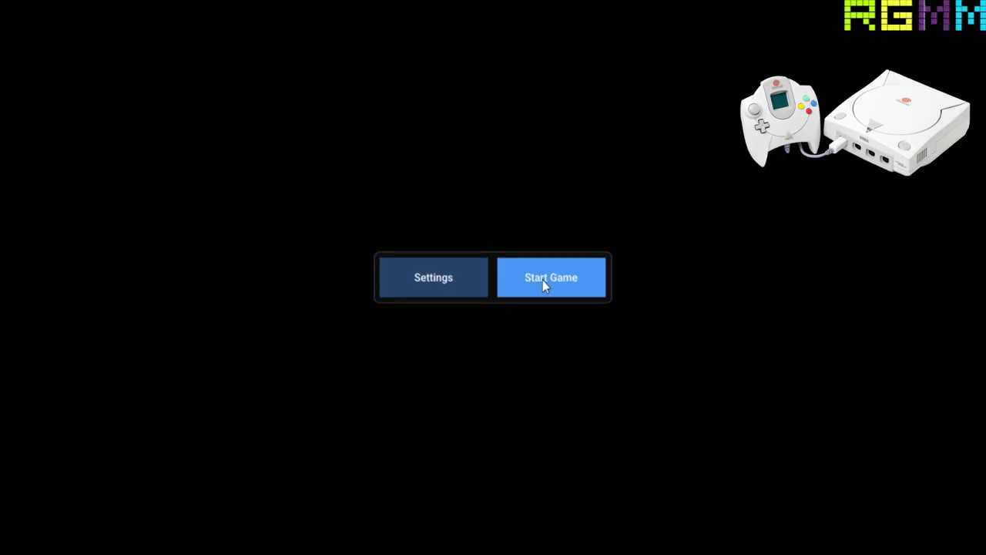
# In the emulator's control settings, choose Sega VMU for the first expansion slot of Dreamcast Device A
pyautogui.click(431, 282)
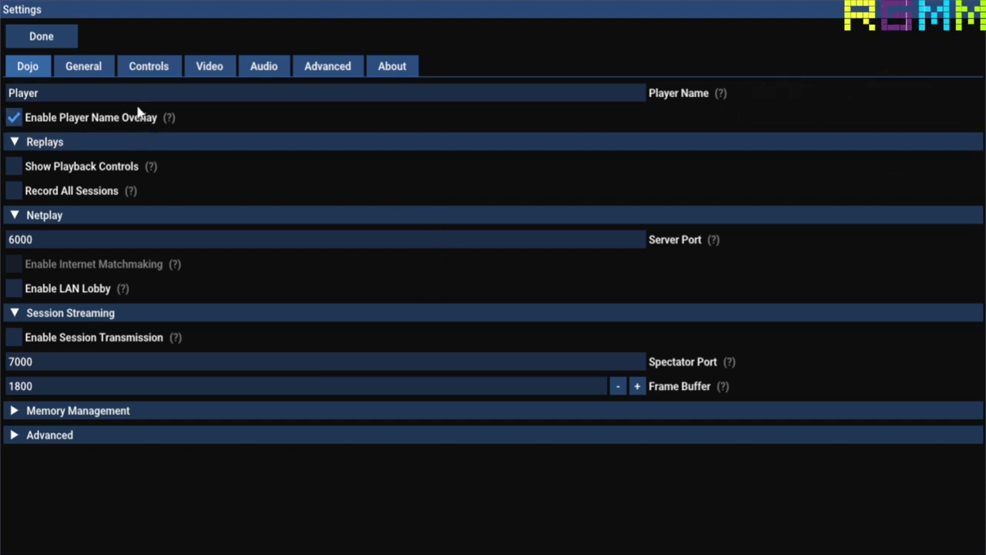
pyautogui.click(147, 68)
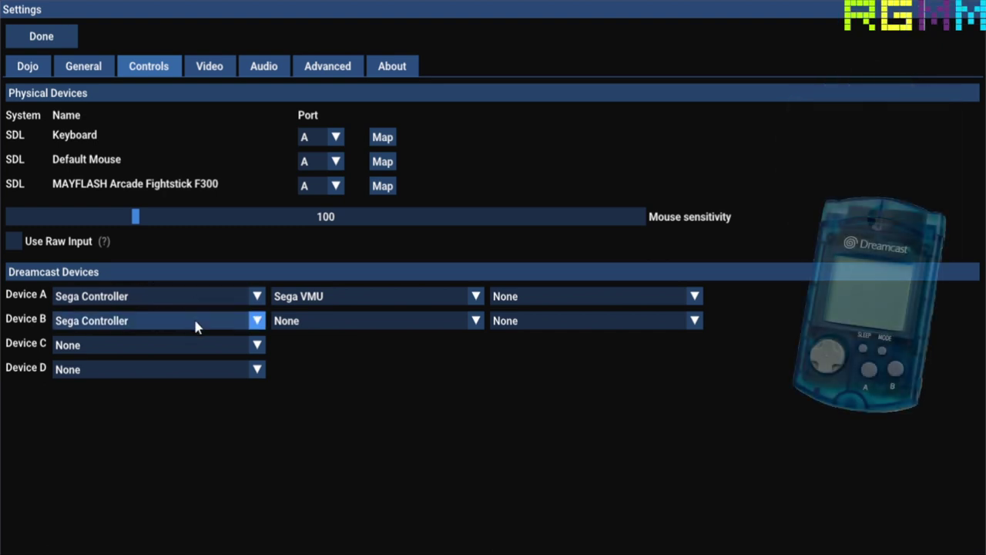
pyautogui.click(451, 301)
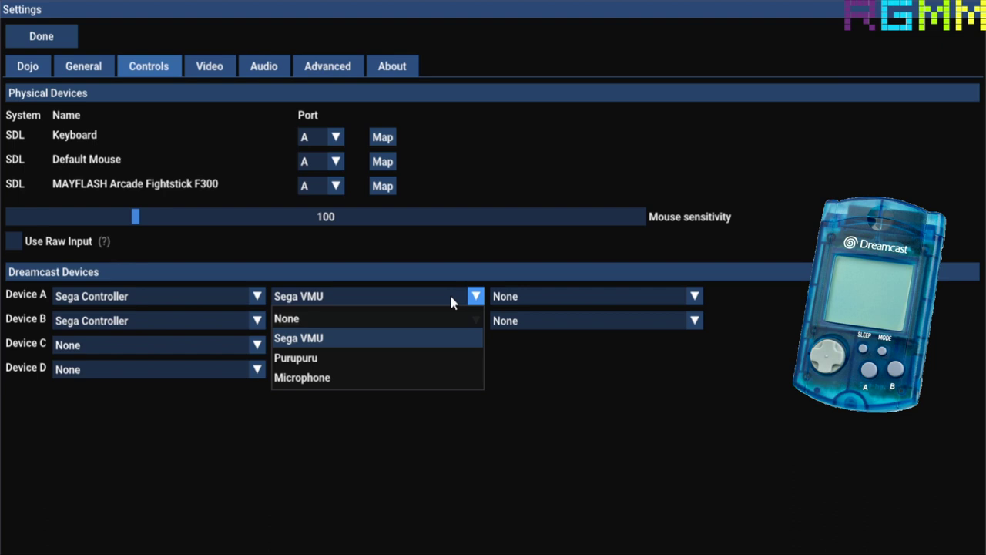
pyautogui.click(413, 339)
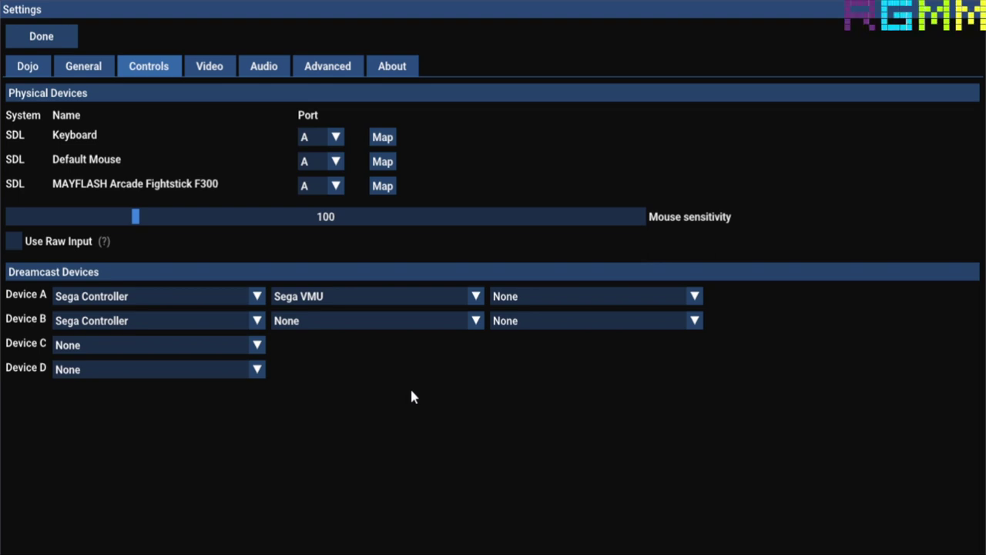
# Open the mapping of the MAYFLASH Arcade Fightstick F300 and select Dreamcast Controls as the layout
pyautogui.click(382, 187)
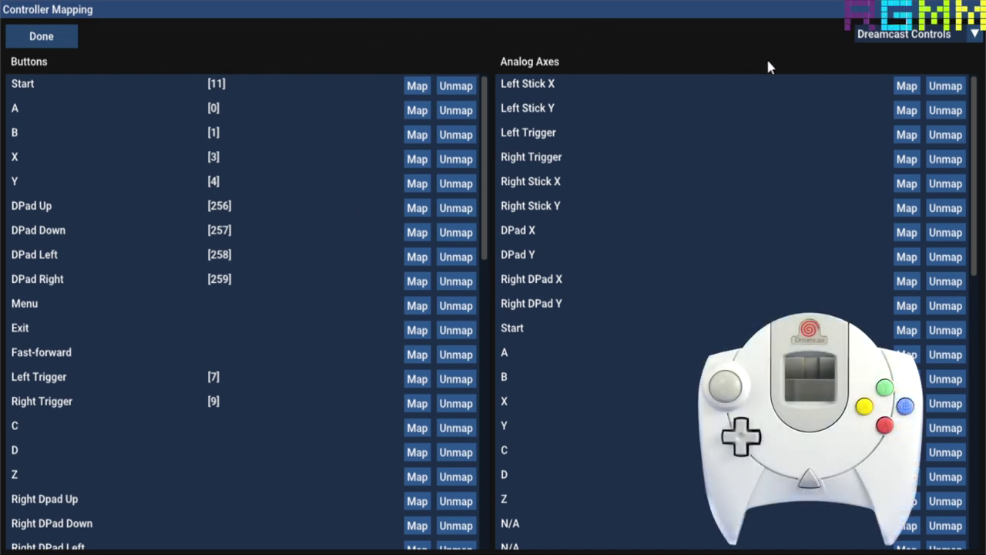
pyautogui.click(900, 36)
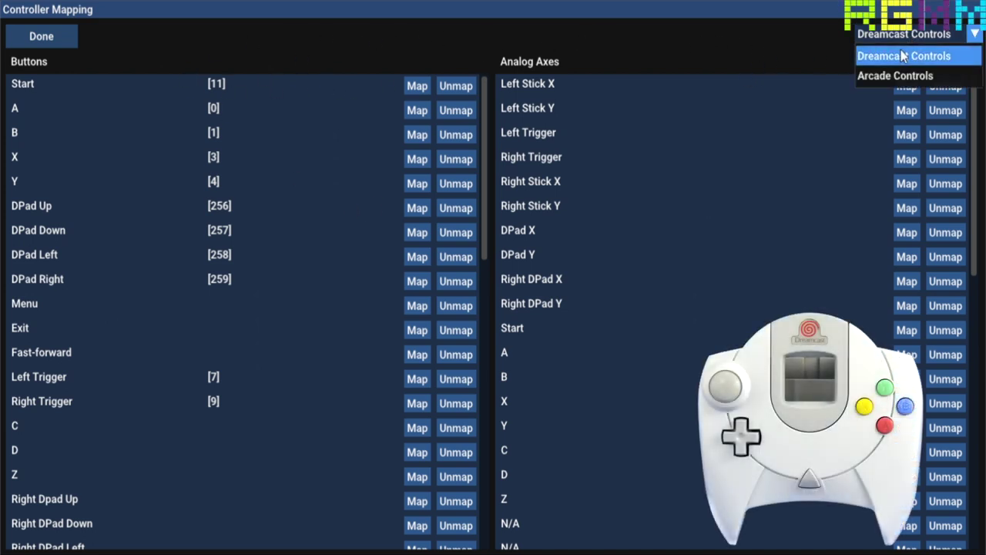
pyautogui.click(904, 55)
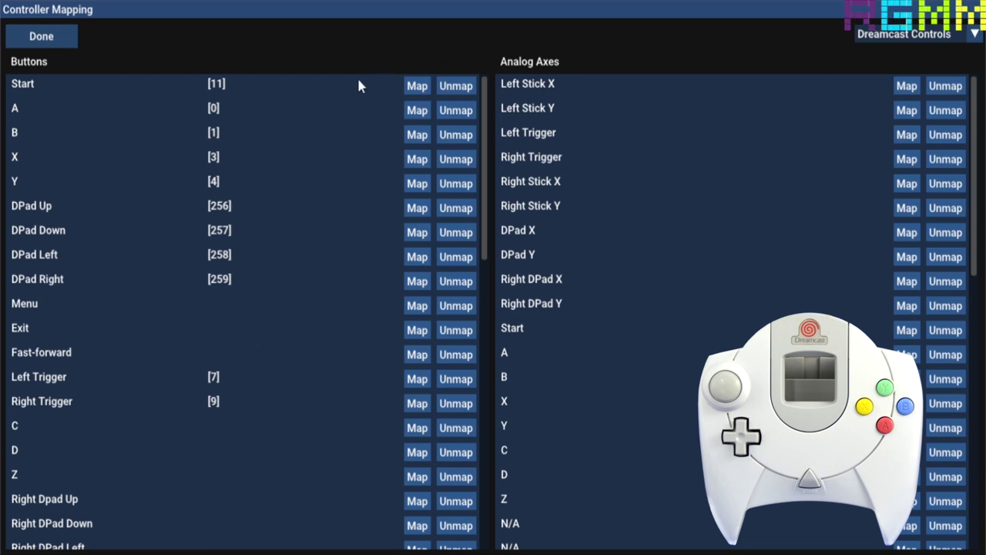
# Map the fightstick's Start to button 11, A to 0, B to 1, X to 3 and Y to 4
pyautogui.click(417, 86)
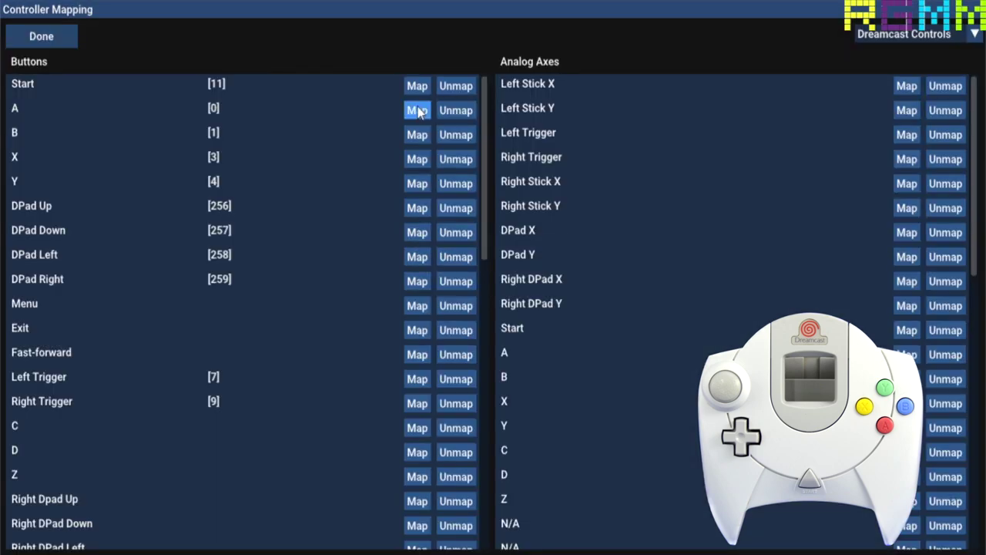
pyautogui.click(419, 110)
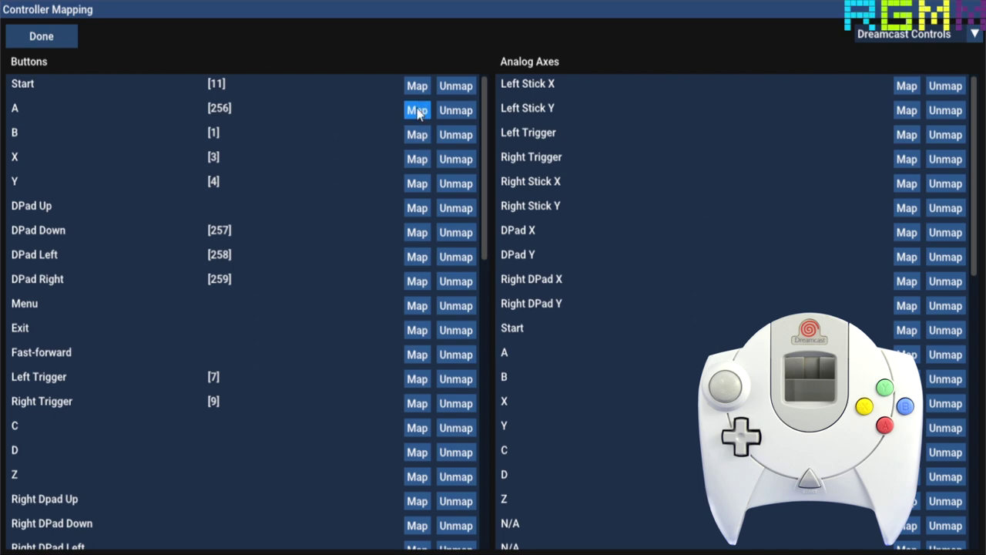
pyautogui.click(416, 110)
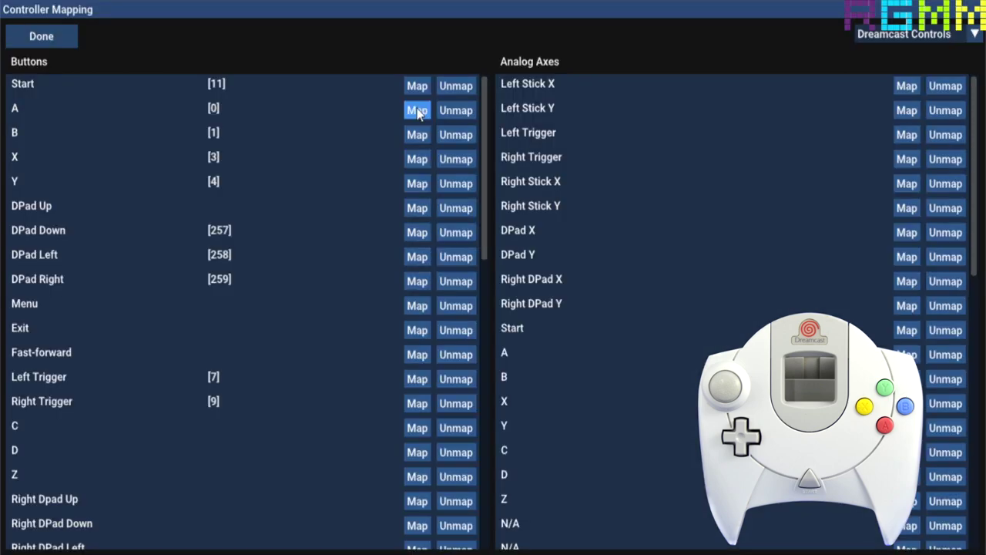
pyautogui.click(414, 111)
pyautogui.click(416, 135)
pyautogui.click(417, 158)
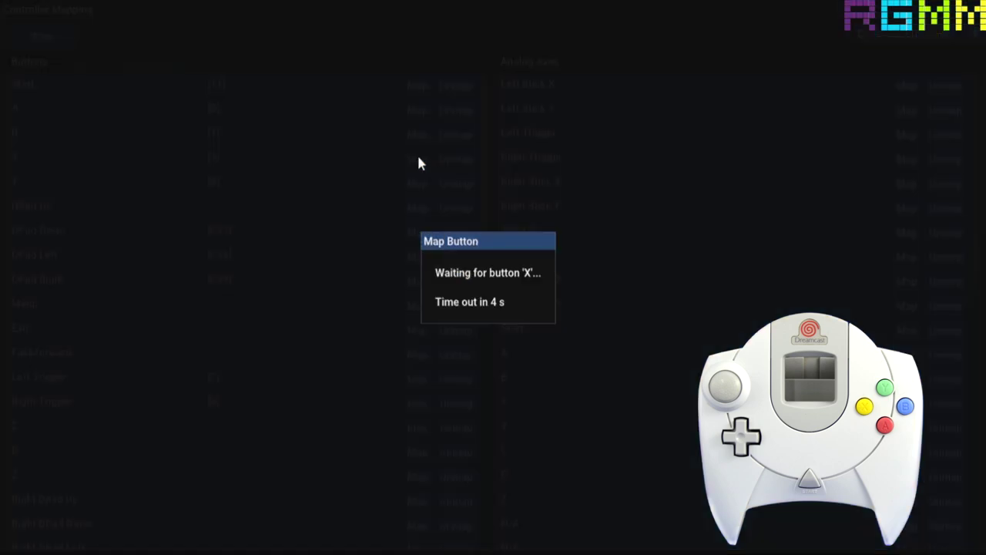
pyautogui.click(414, 183)
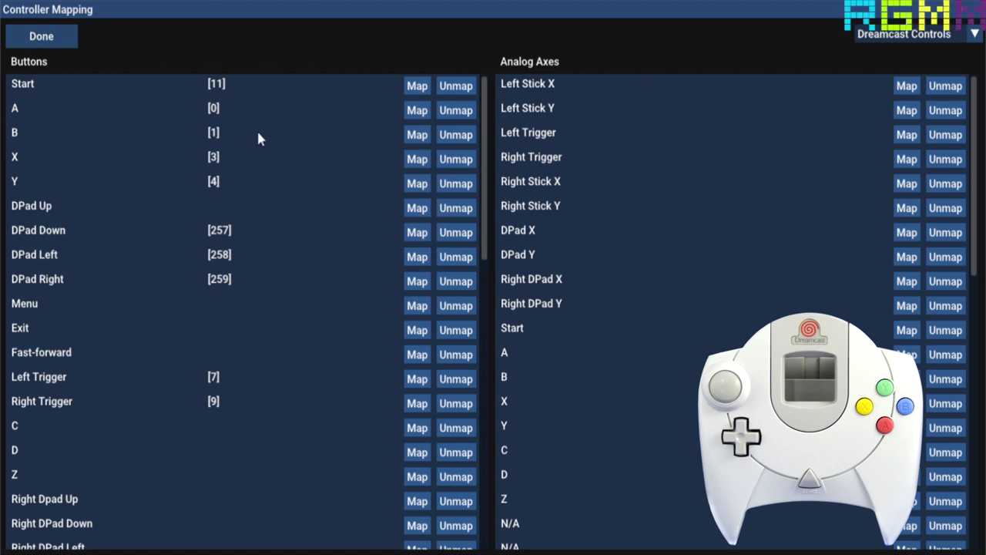
# Map the DPad directions to 256 through 259, Left Trigger to 7 and Right Trigger to 9, and close the settings
pyautogui.click(411, 206)
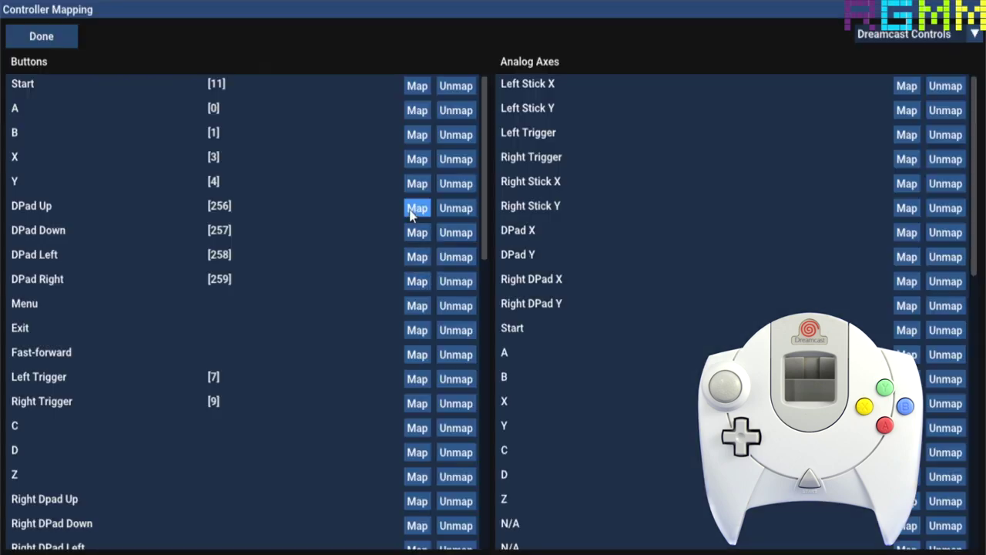
pyautogui.click(416, 232)
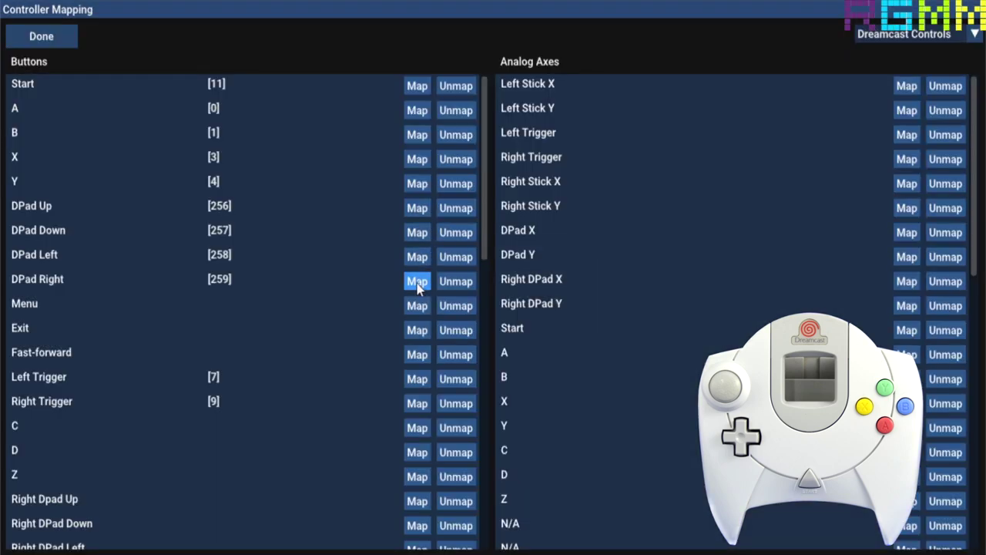
pyautogui.click(417, 379)
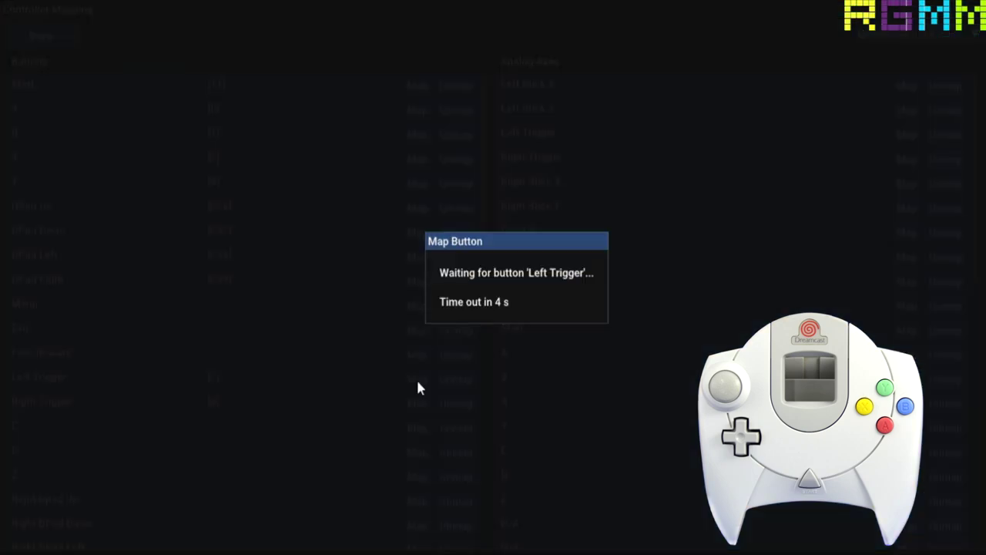
pyautogui.click(414, 402)
pyautogui.scroll(-5, 351, 351)
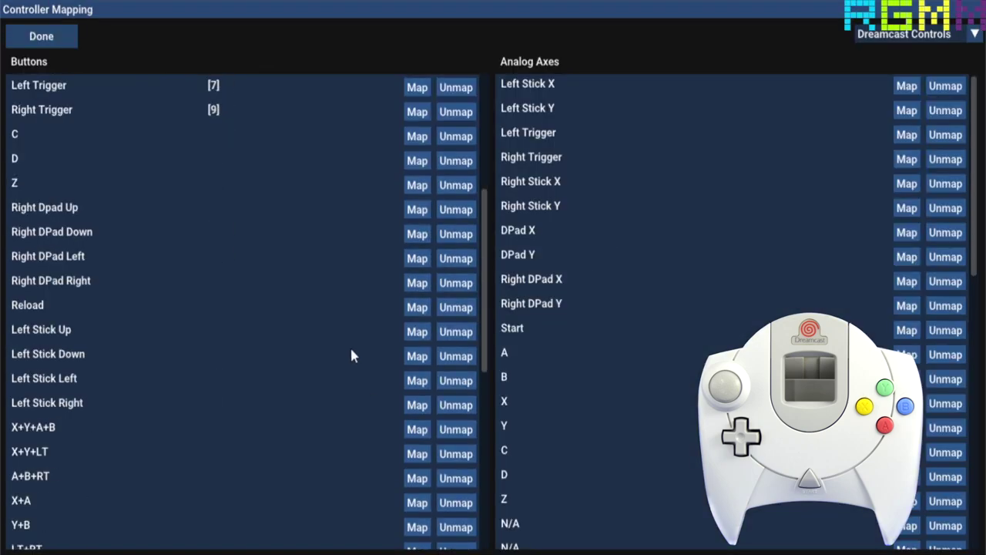
pyautogui.scroll(-3, 350, 353)
pyautogui.scroll(10, 351, 352)
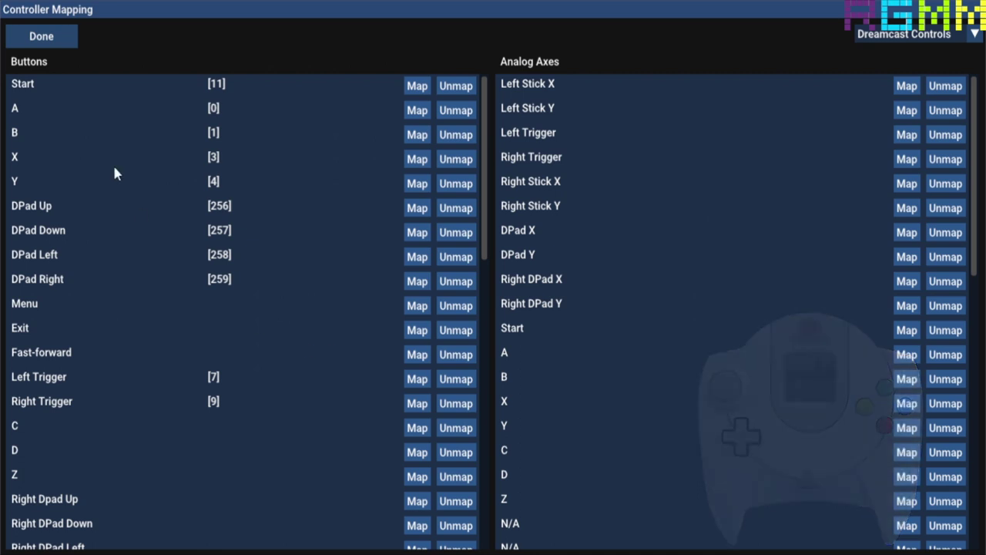
pyautogui.click(39, 42)
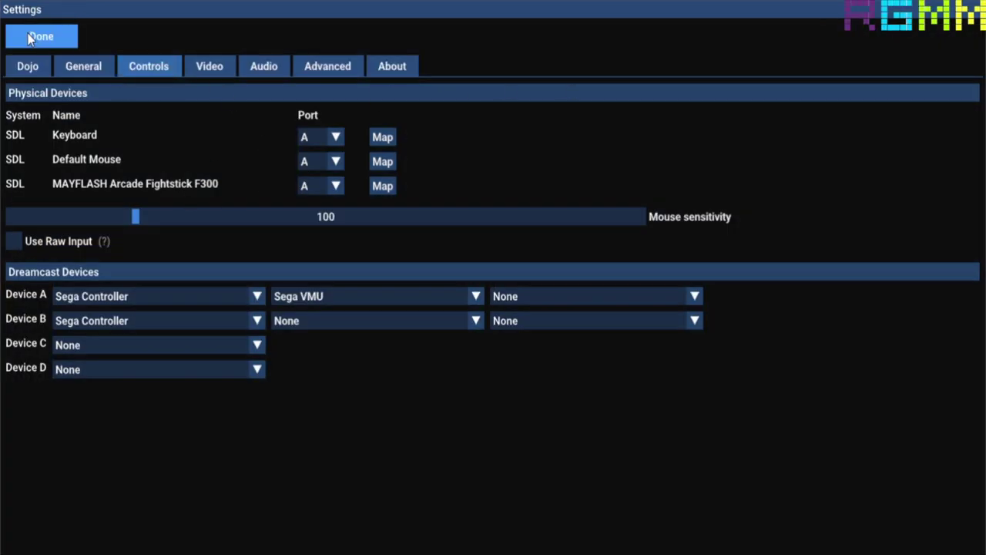
pyautogui.click(31, 38)
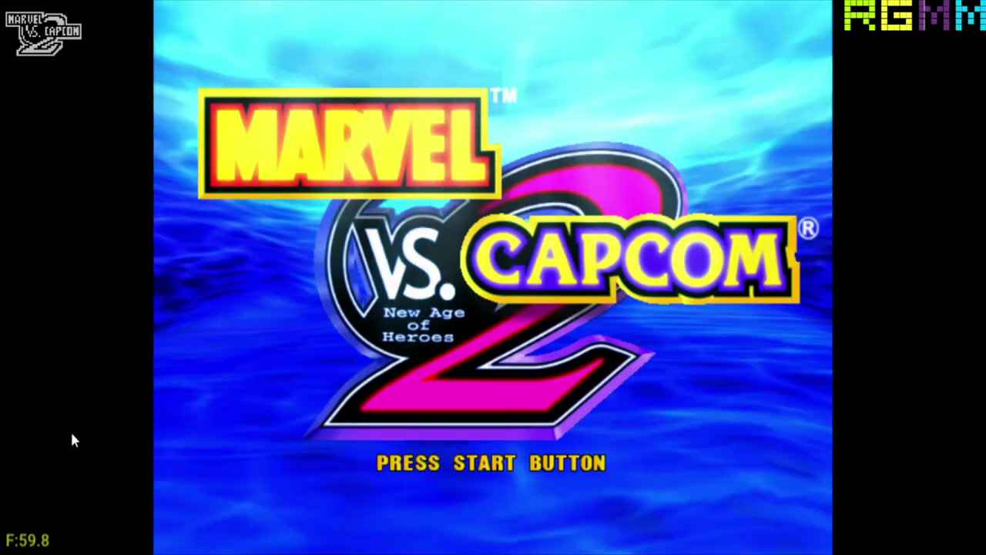
# Enter the Dreamcast game's main menu and look through its game modes
pyautogui.press('Return')
pyautogui.press('Right')
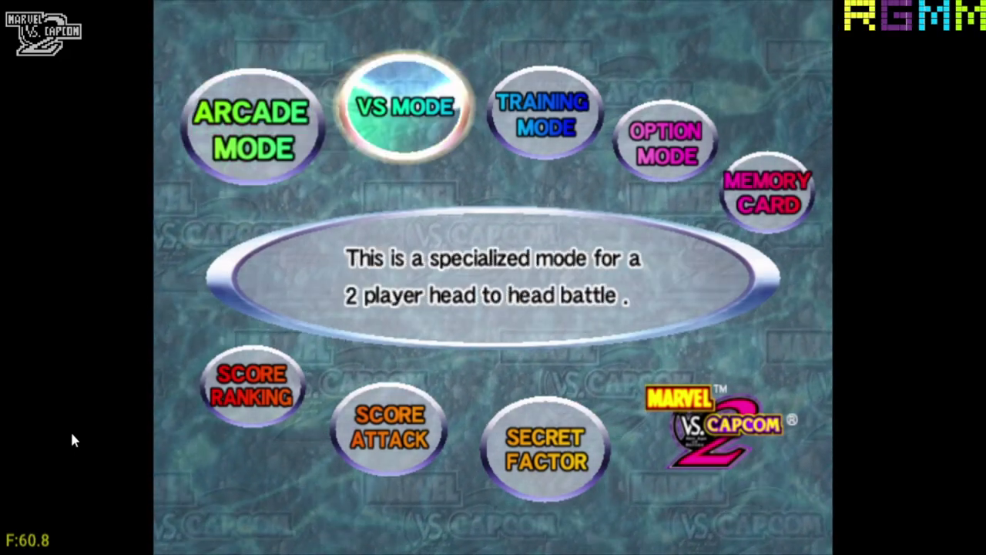
pyautogui.press('Right')
pyautogui.press('Left')
pyautogui.press('Left')
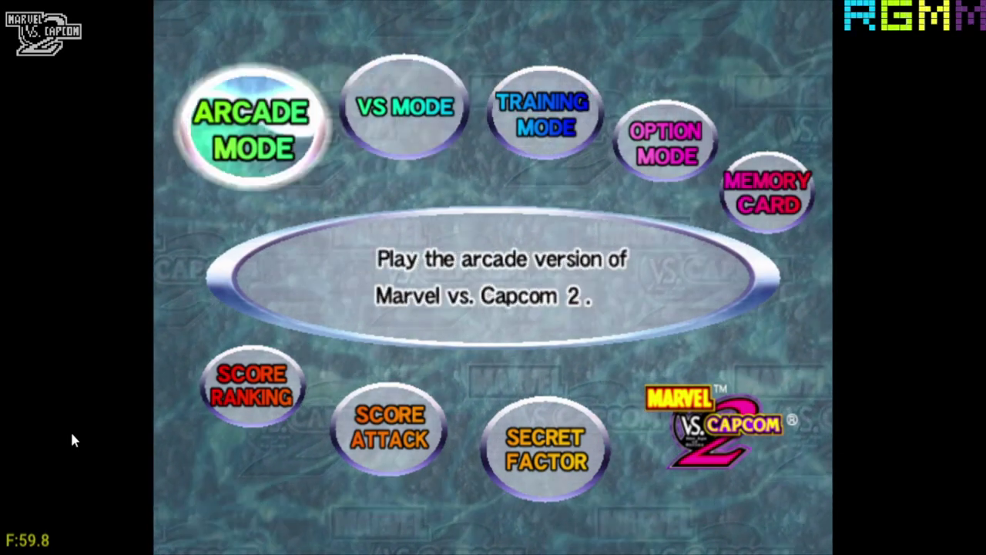
pyautogui.press('Left')
pyautogui.press('Right')
pyautogui.press('Right')
pyautogui.press('Right')
pyautogui.press('Down')
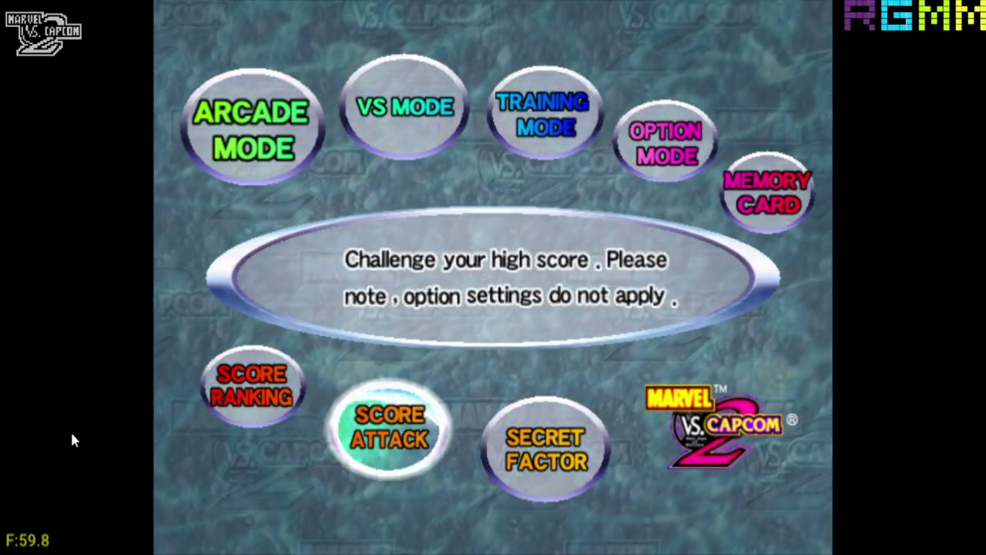
# Open Secret Factor, view the available characters and stages, and return to the main menu, saving to the memory card in port A1
pyautogui.press('Return')
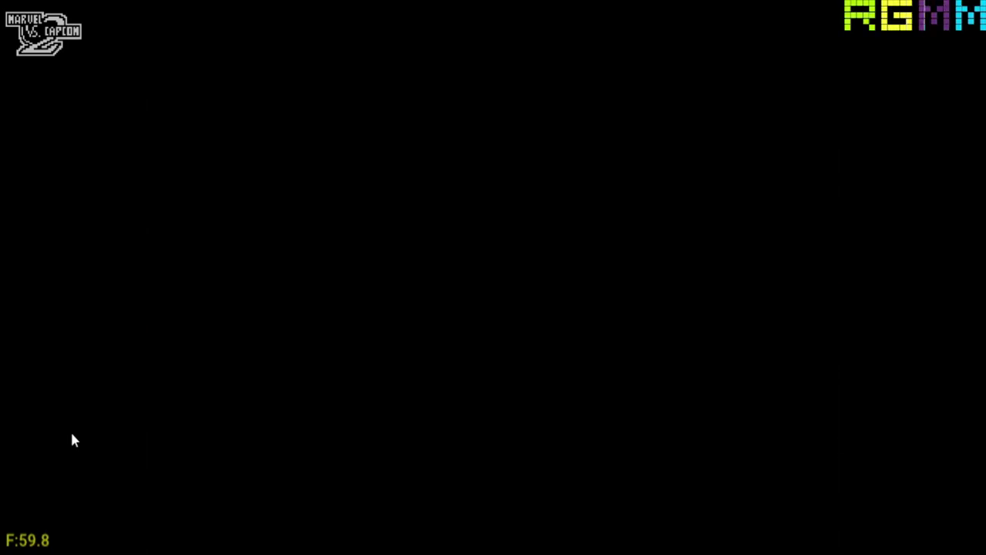
pyautogui.press('Return')
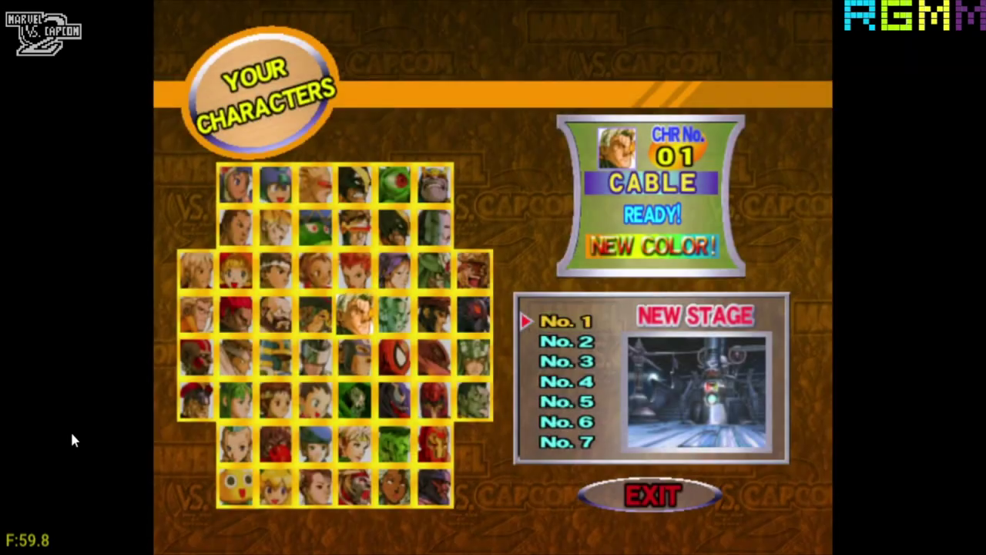
pyautogui.press('Down')
pyautogui.press('Down')
pyautogui.press('Right')
pyautogui.press('Down')
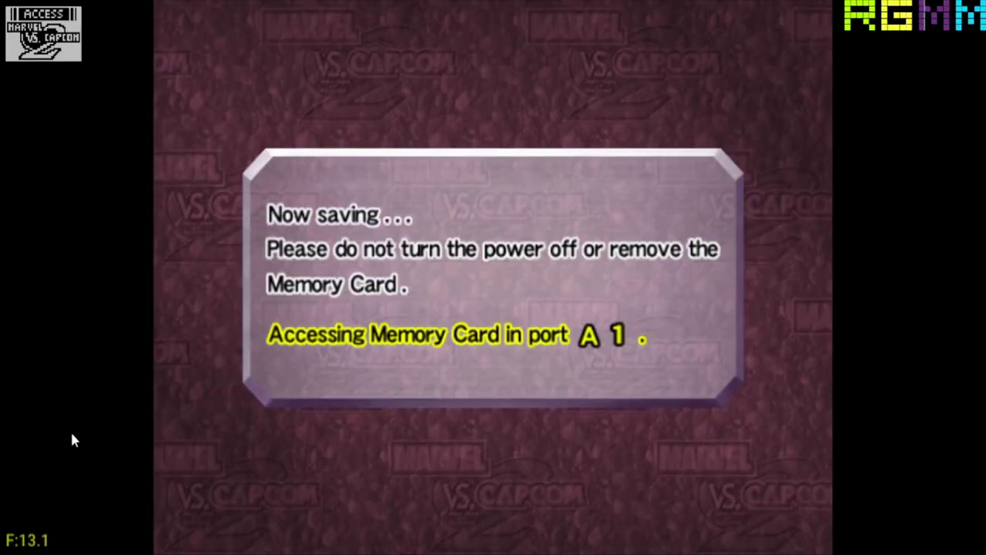
pyautogui.press('Right')
pyautogui.press('Right')
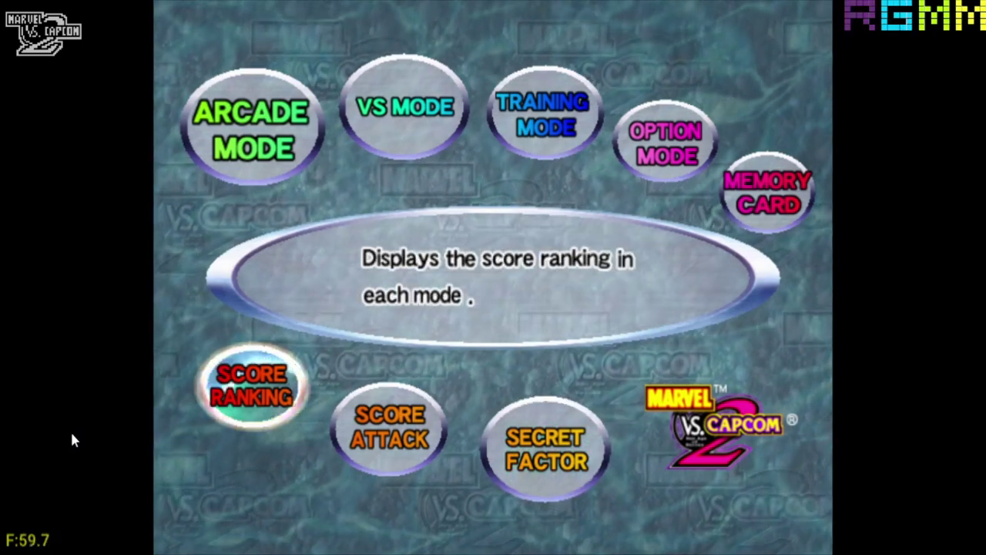
# Enter a fight mode from the main menu and pick Juggernaut twice for player one's team with the Dash Type assist
pyautogui.press('Right')
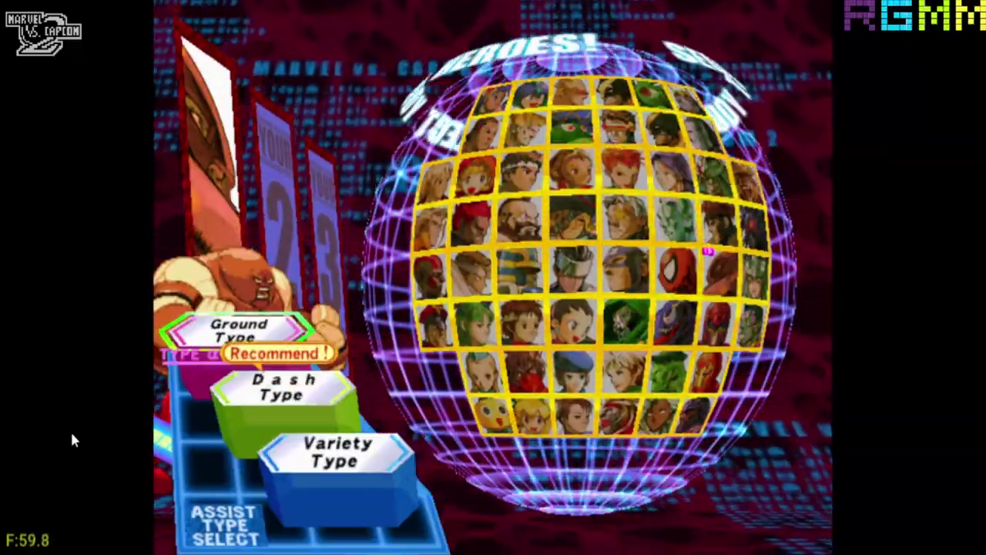
pyautogui.press('Down')
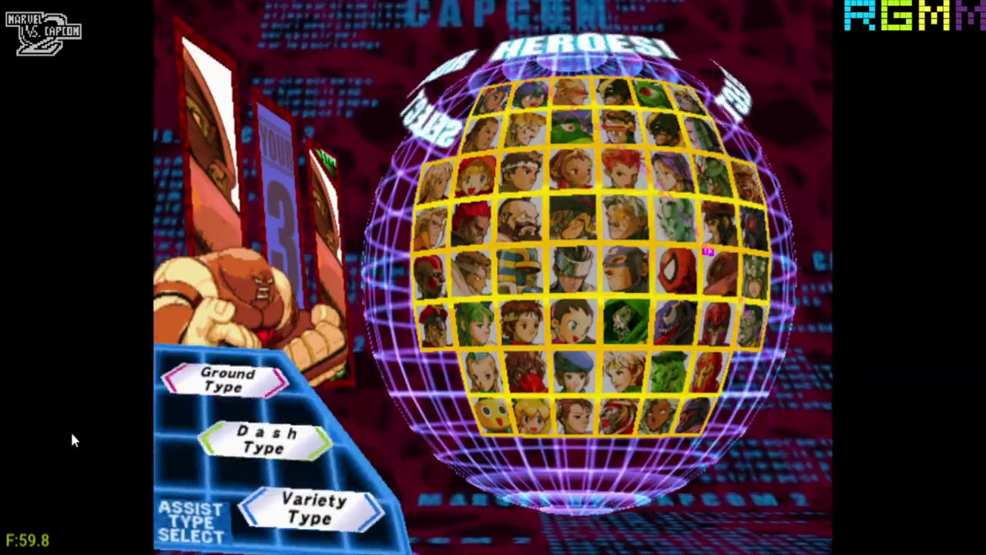
pyautogui.press('Down')
pyautogui.press('x')
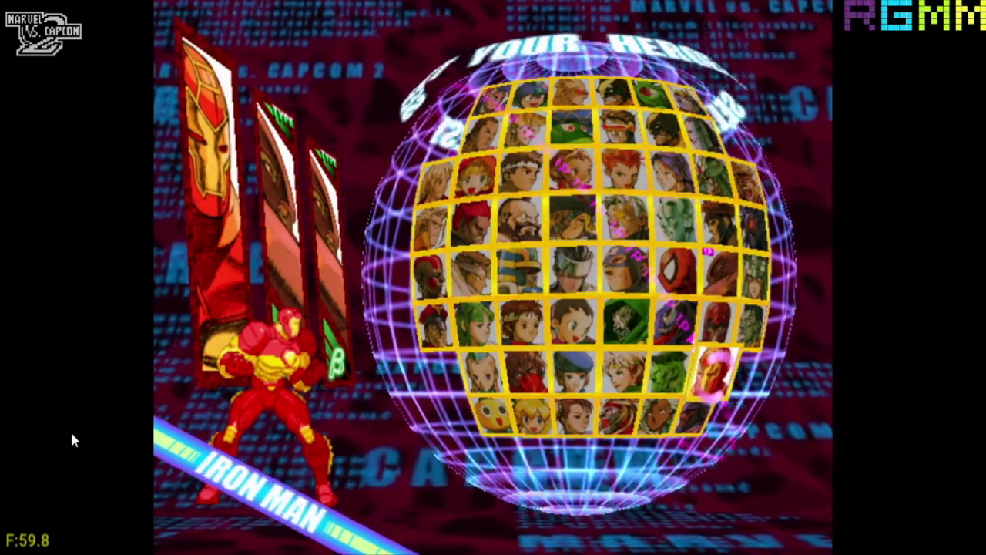
# Pick Cammy as player one's remaining hero with the Anti-air Type assist
pyautogui.press('Left')
pyautogui.press('Left')
pyautogui.press('Left')
pyautogui.press('Left')
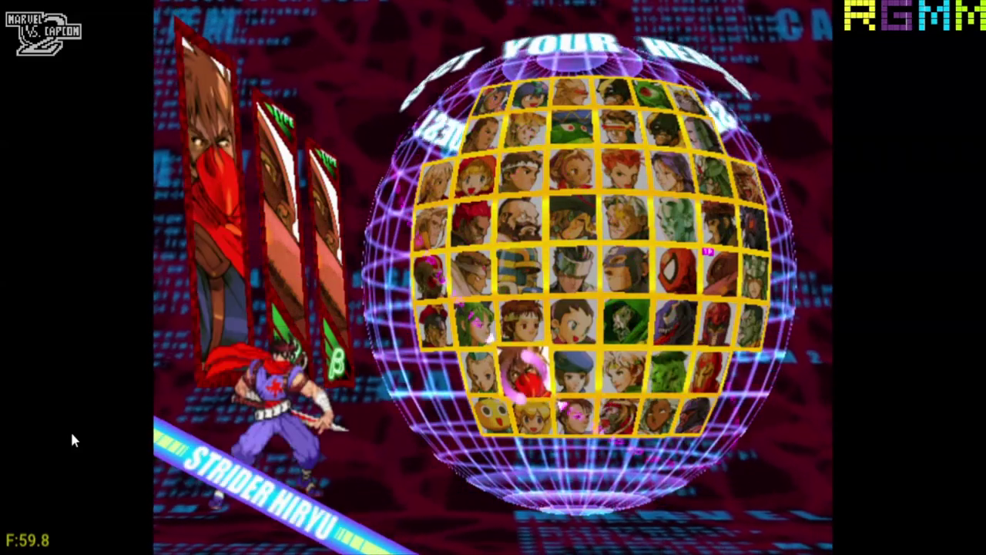
pyautogui.press('Left')
pyautogui.press('x')
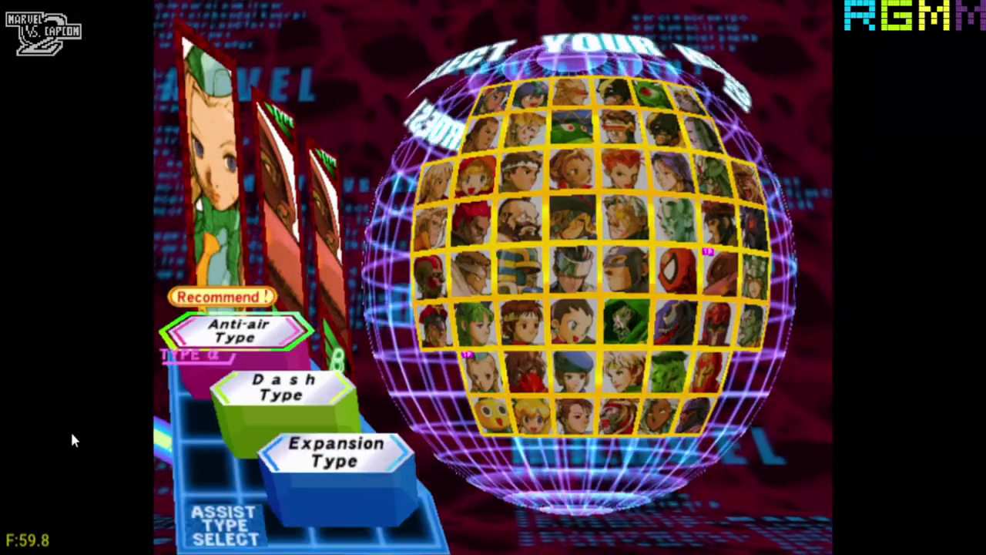
pyautogui.press('x')
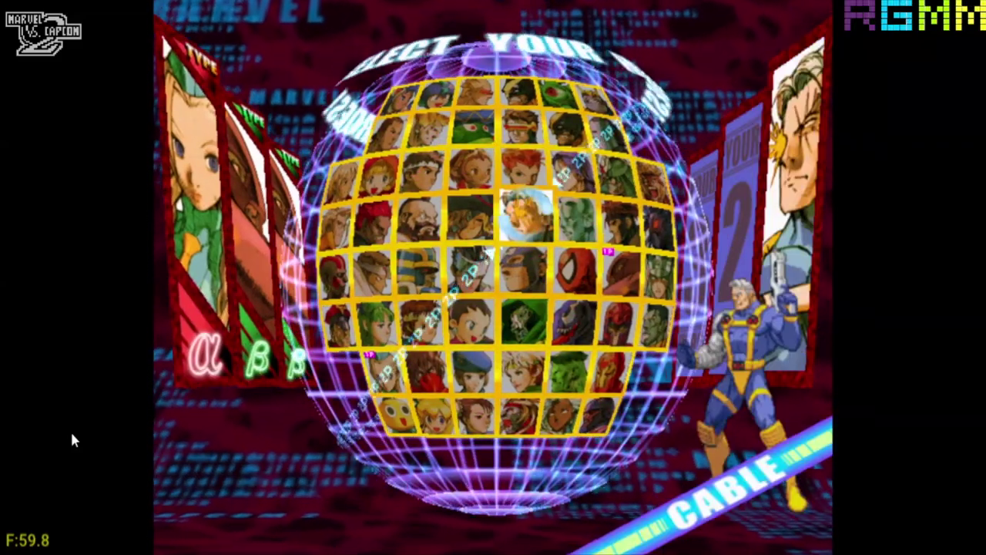
# Choose Cable and two Captain Americas with their assist types as the opposing team
pyautogui.press('x')
pyautogui.press('x')
pyautogui.press('Down')
pyautogui.press('x')
pyautogui.press('x')
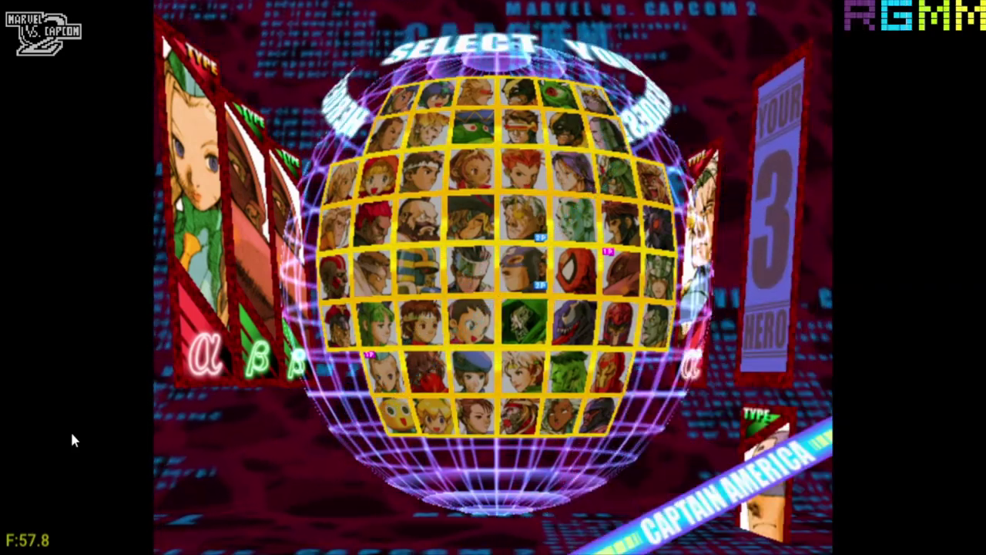
pyautogui.press('x')
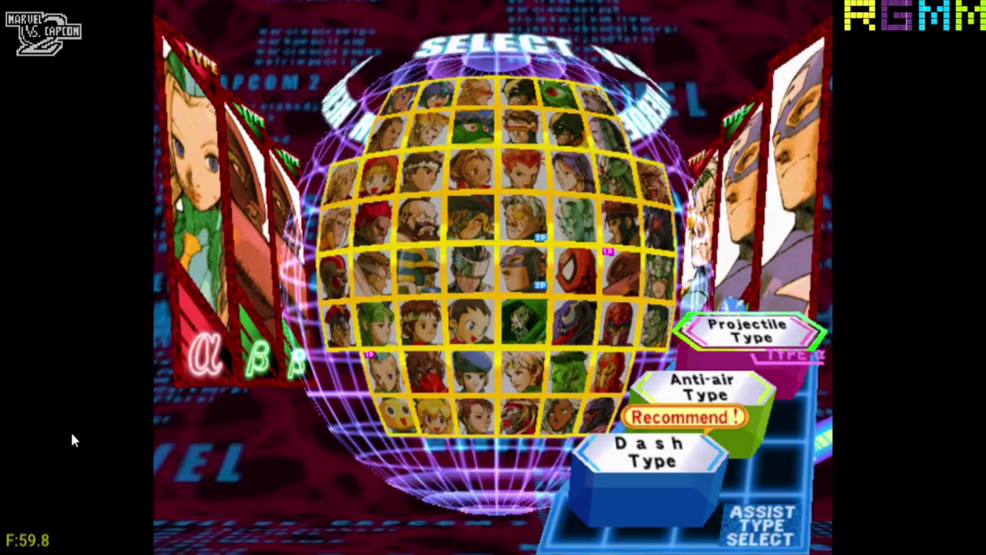
pyautogui.press('x')
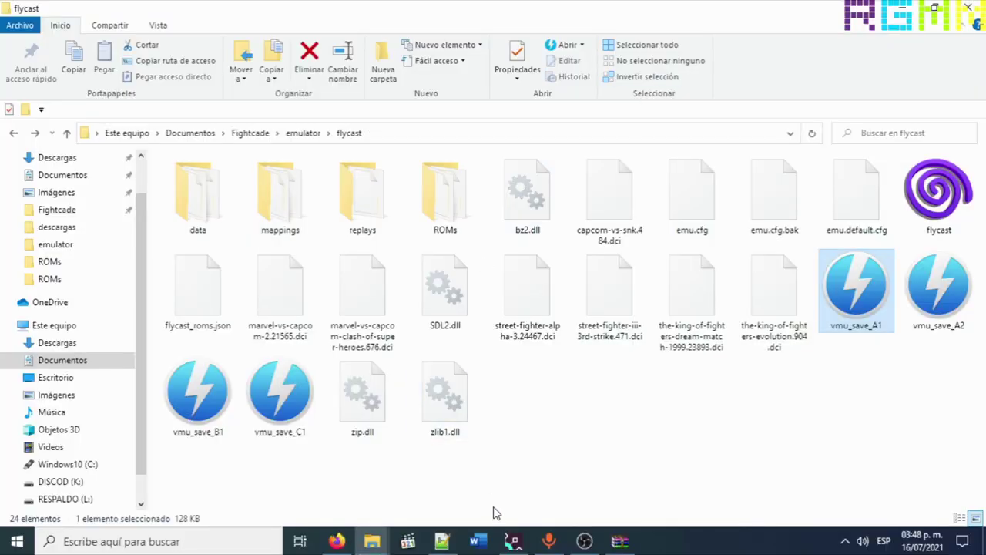
# Switch to Fightcade, leave the Marvel vs. Capcom 2 channel and search the game channels for "king of fighters"
pyautogui.click(513, 541)
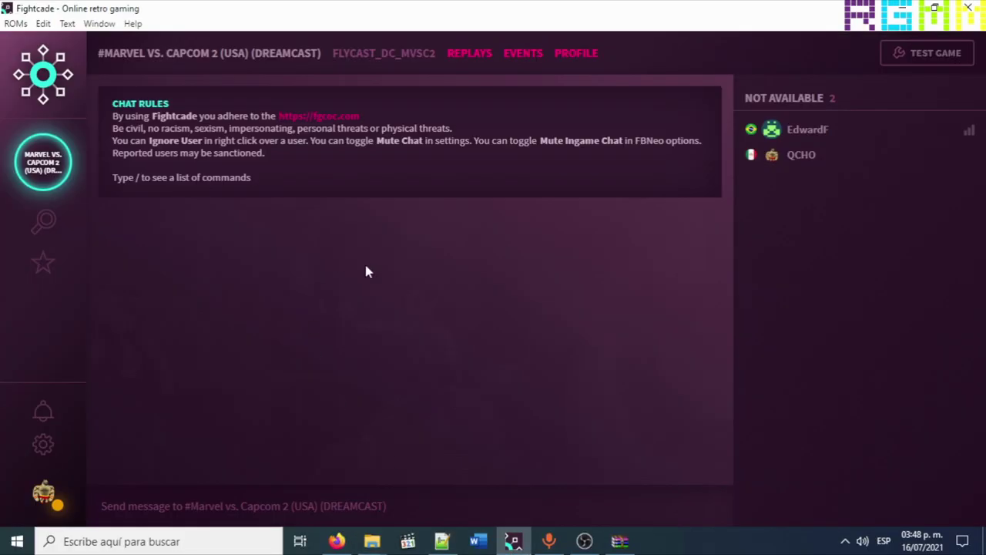
pyautogui.click(75, 148)
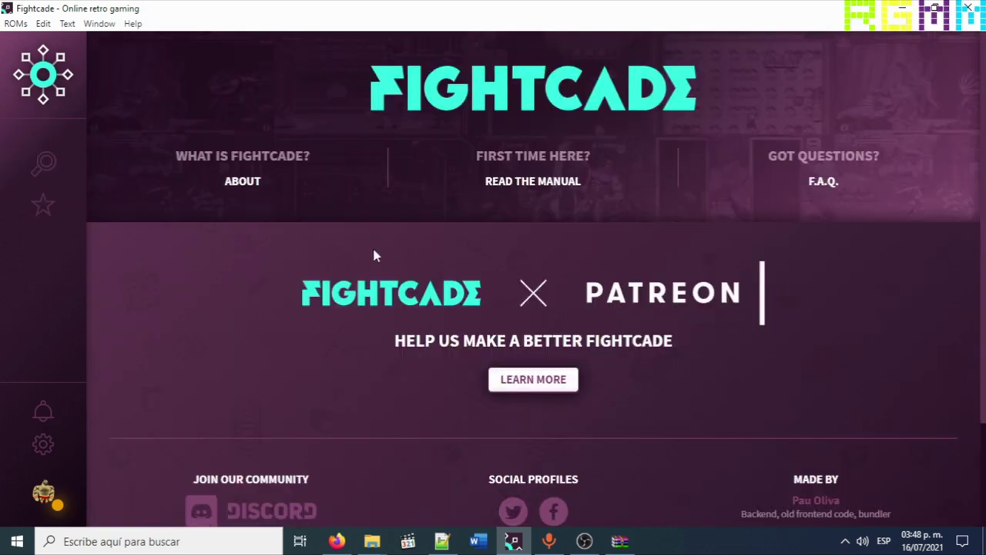
pyautogui.click(44, 164)
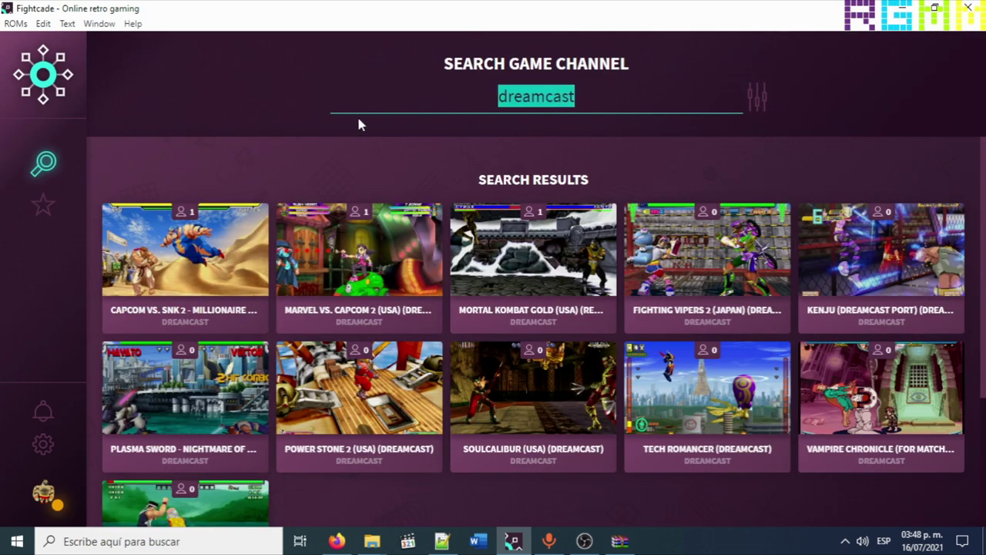
pyautogui.write('king of fighters')
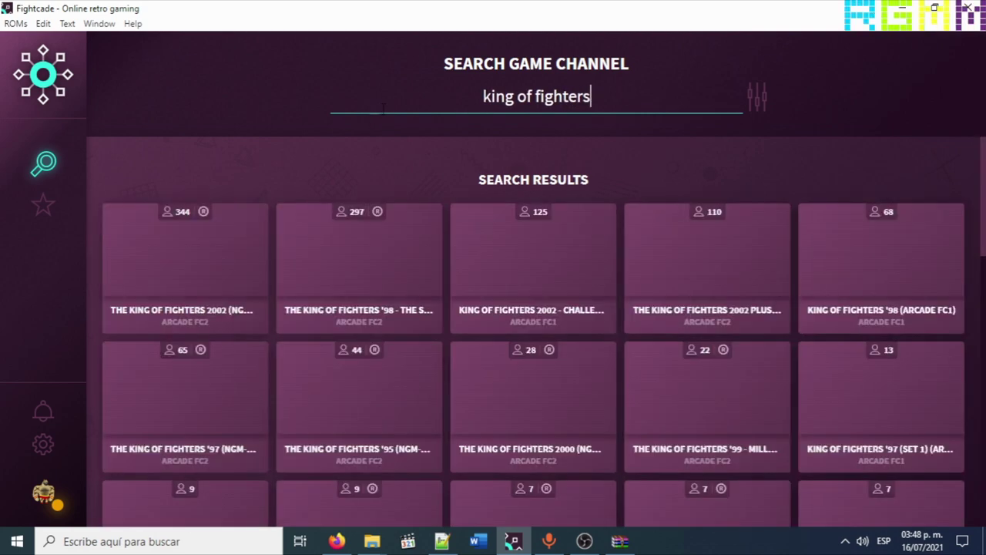
# Join The King of Fighters XI (Flycast) channel and launch a test game
pyautogui.moveTo(300, 229)
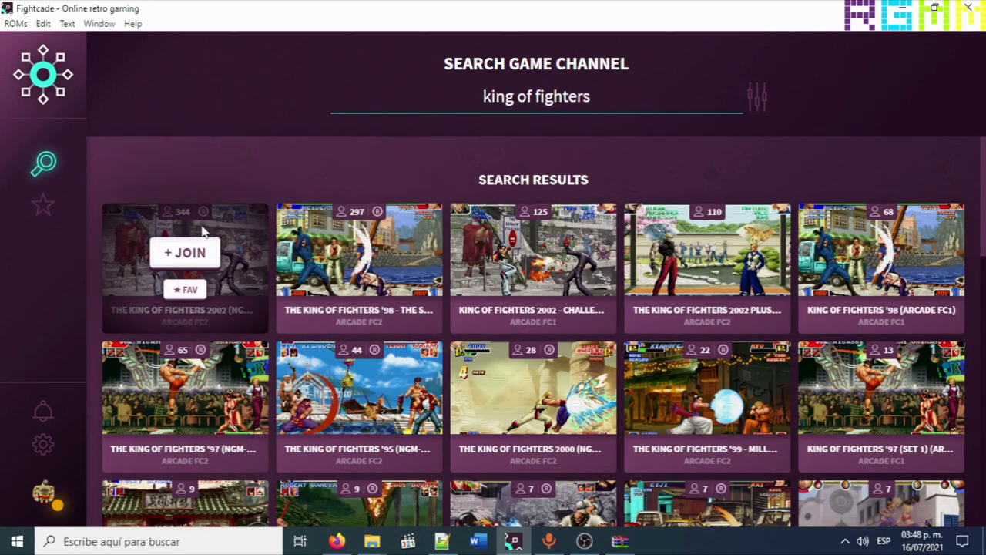
pyautogui.scroll(-2, 443, 262)
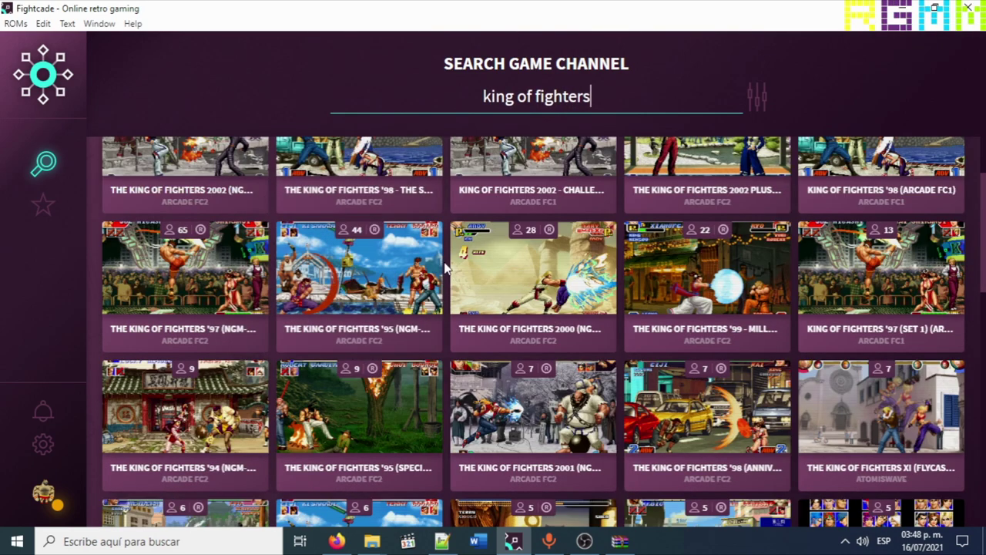
pyautogui.scroll(-2, 494, 285)
pyautogui.moveTo(873, 290)
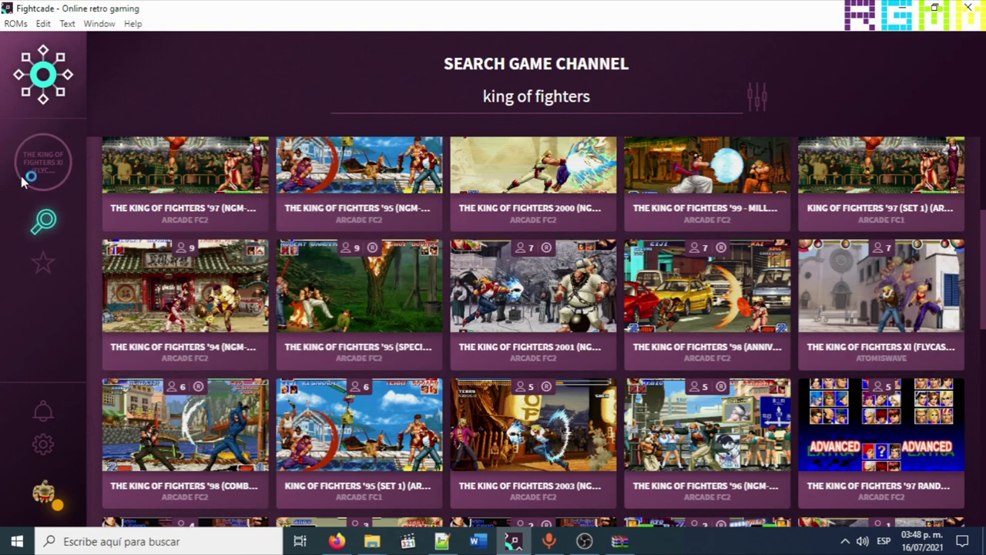
pyautogui.click(43, 163)
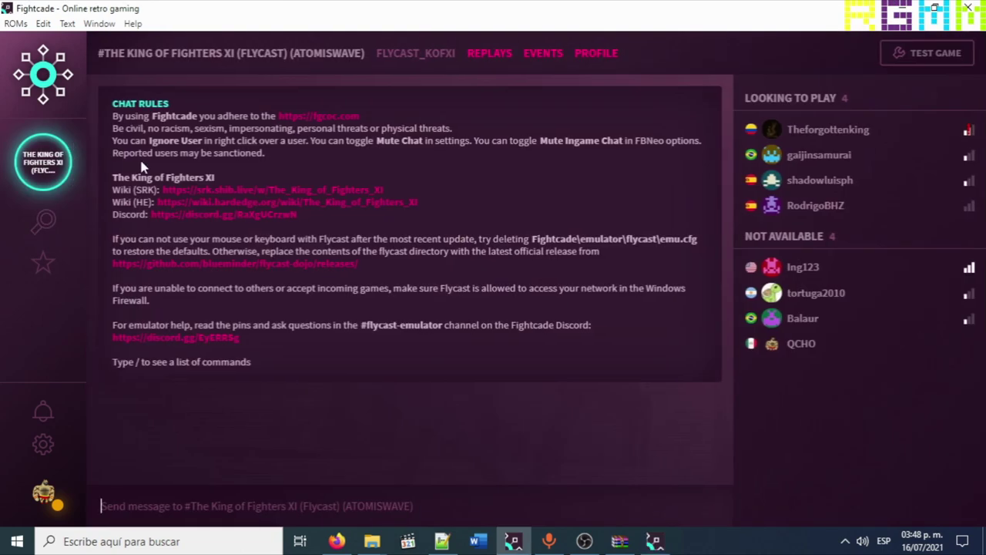
pyautogui.click(932, 59)
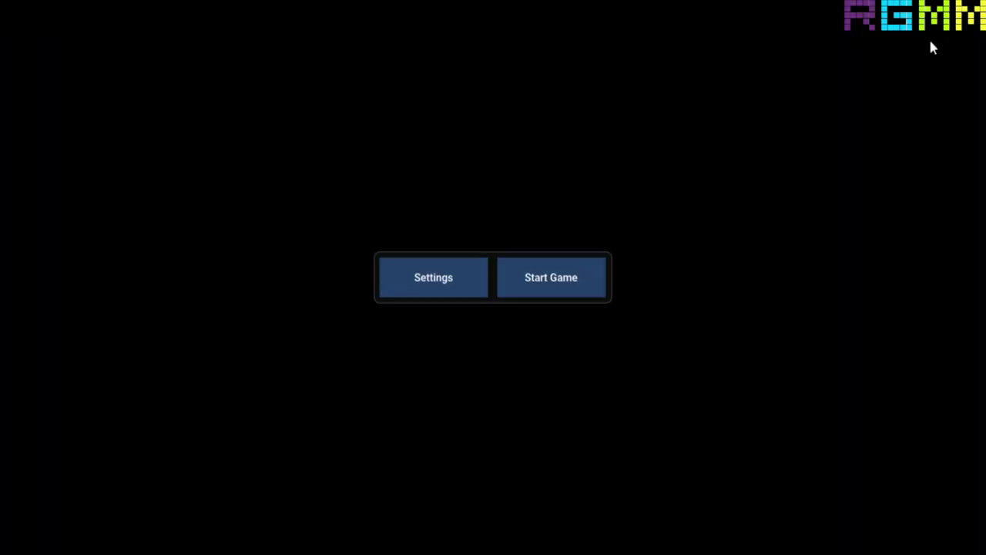
pyautogui.click(570, 283)
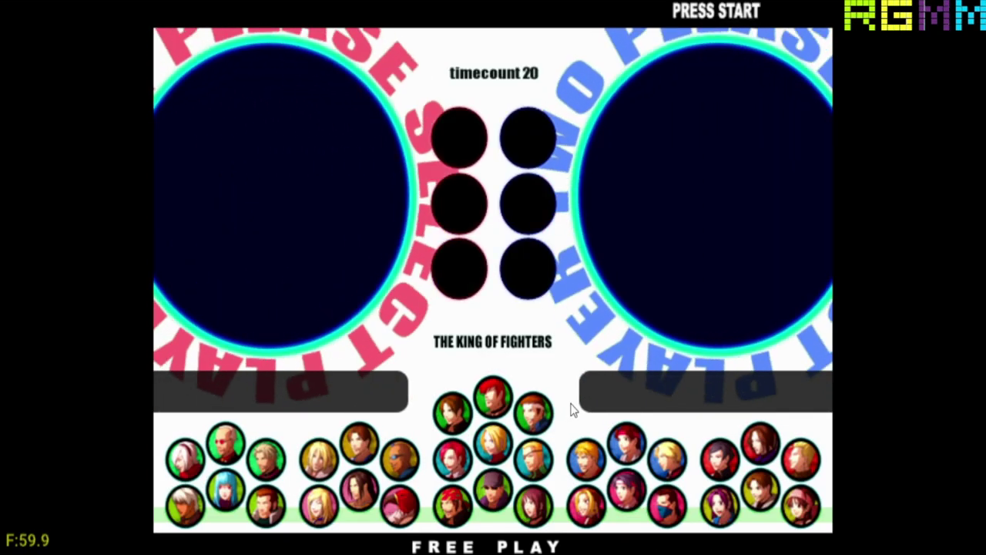
# Pick Terry, Kim and Duck King for player one's team, and confirm Terry as leader and the fighting order
pyautogui.press('Right')
pyautogui.press('Right')
pyautogui.press('Right')
pyautogui.press('Right')
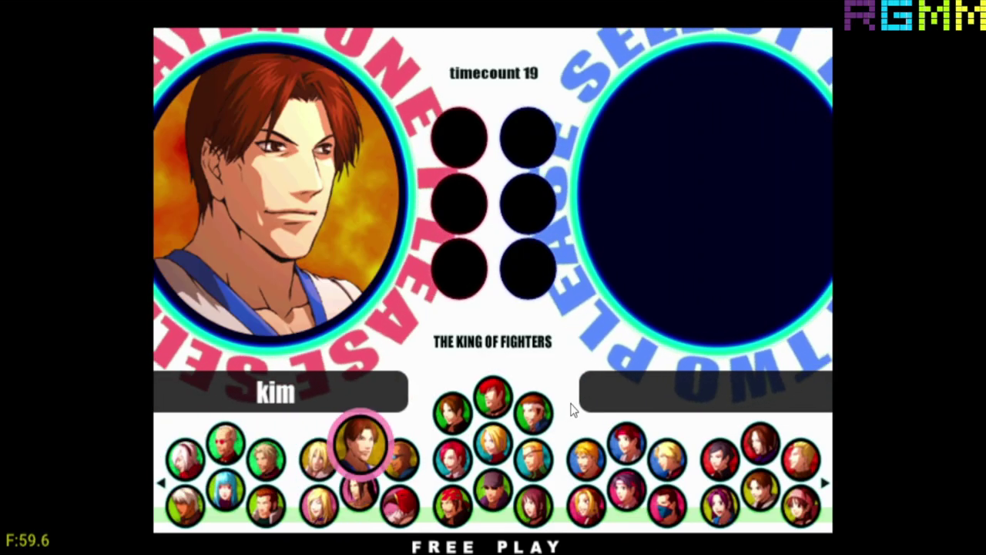
pyautogui.press('Left')
pyautogui.press('Left')
pyautogui.press('z')
pyautogui.press('Right')
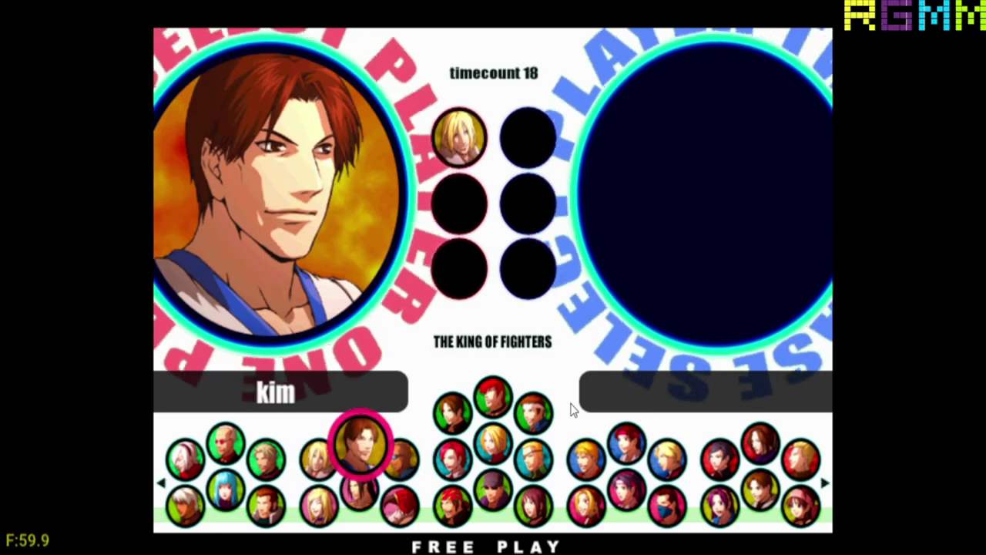
pyautogui.press('z')
pyautogui.press('Right')
pyautogui.press('z')
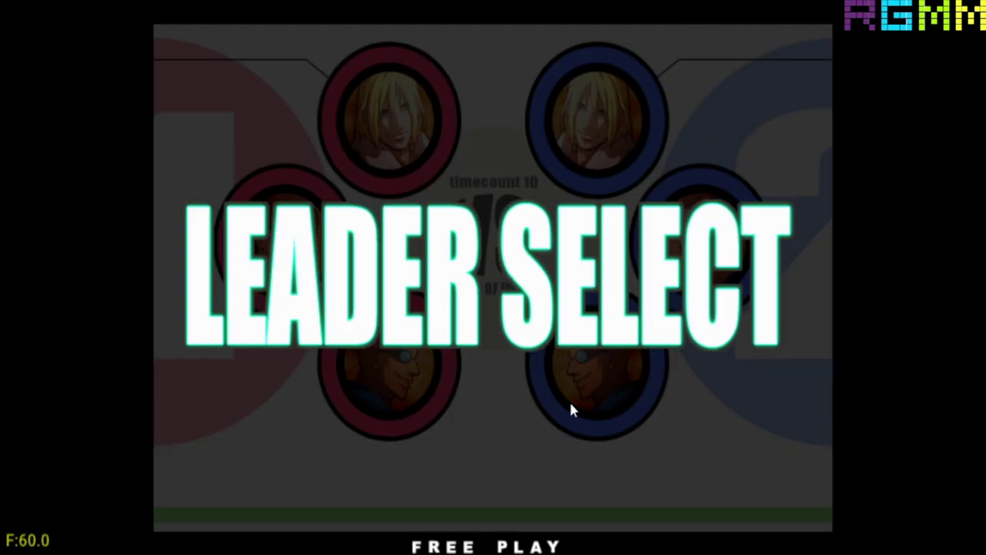
pyautogui.press('z')
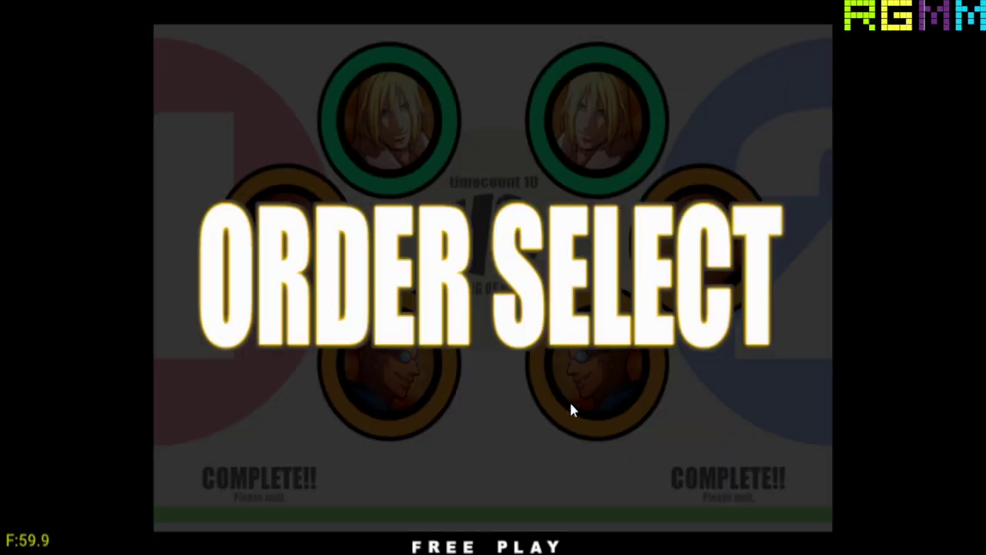
pyautogui.press('z')
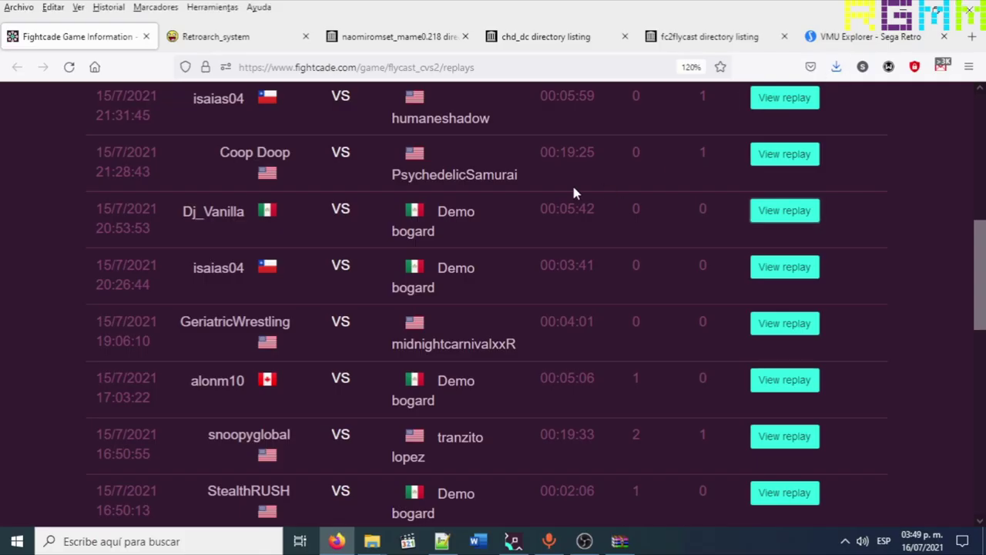
# Switch to the flycast folder in File Explorer and select the vmu_save_A1 file
pyautogui.moveTo(372, 541)
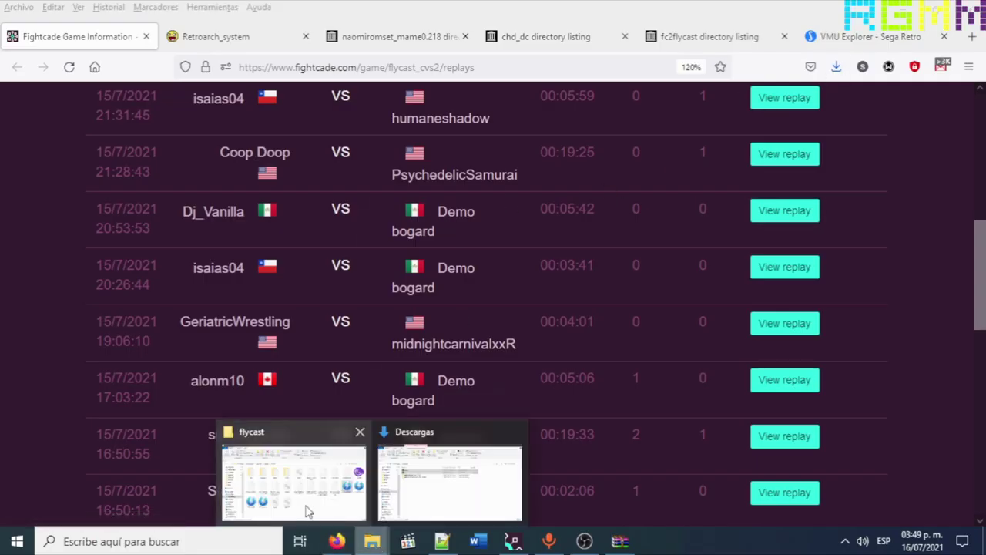
pyautogui.click(310, 480)
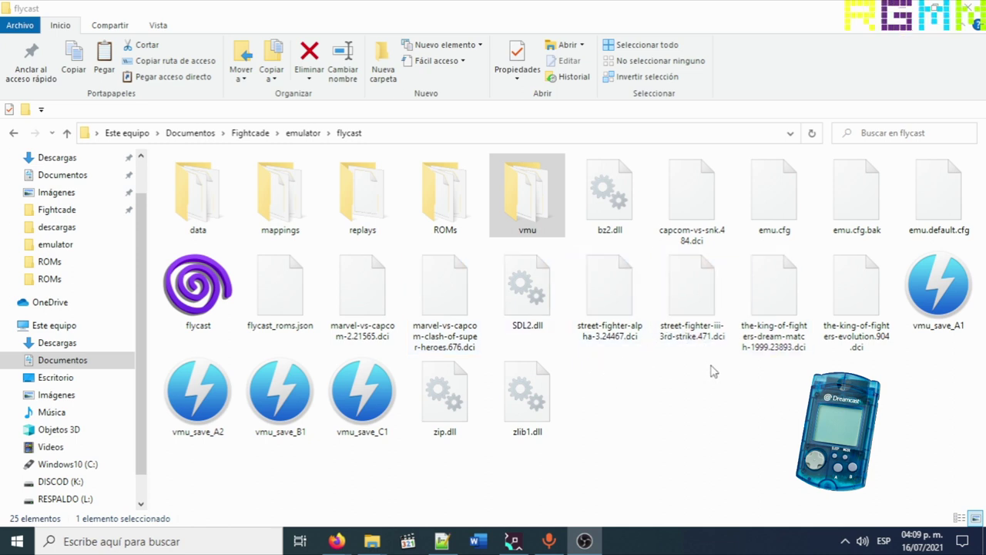
pyautogui.click(932, 299)
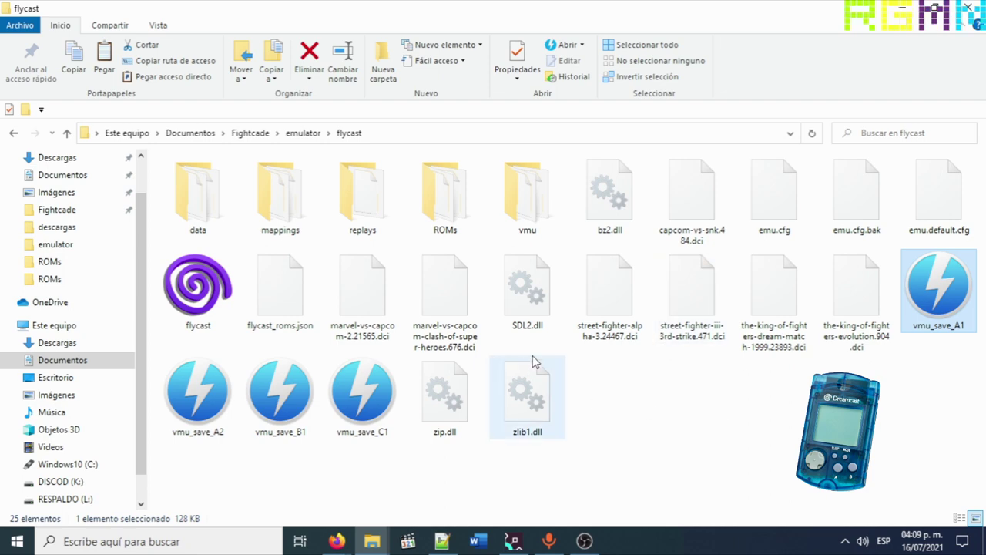
# Switch to Fightcade, search the game channels for "dreamcast" and look through the available games
pyautogui.click(513, 541)
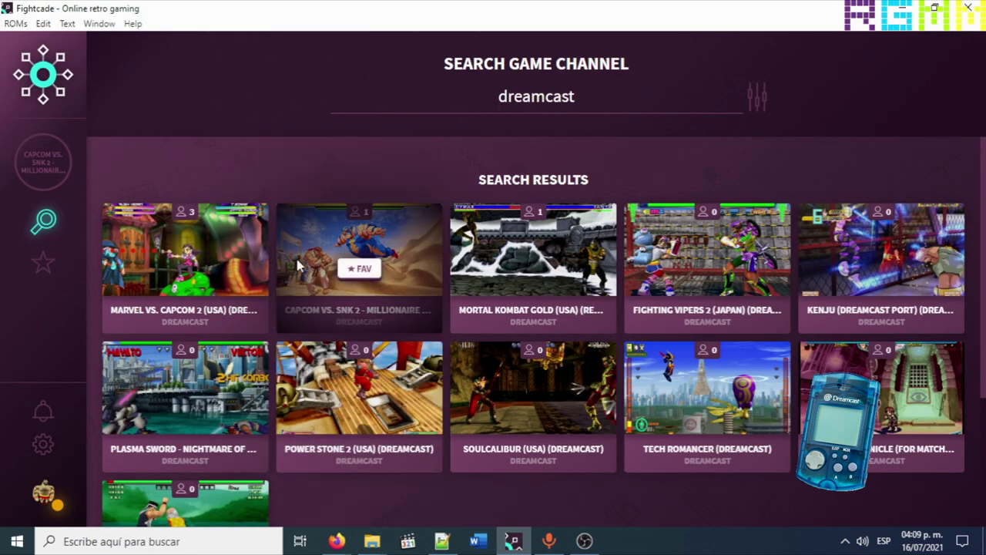
pyautogui.click(598, 97)
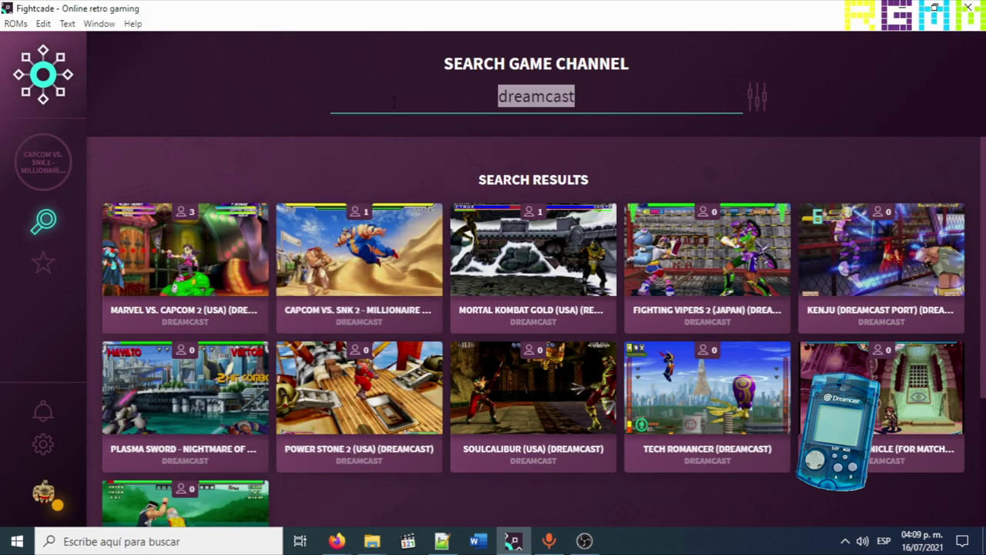
pyautogui.write('dreamcast')
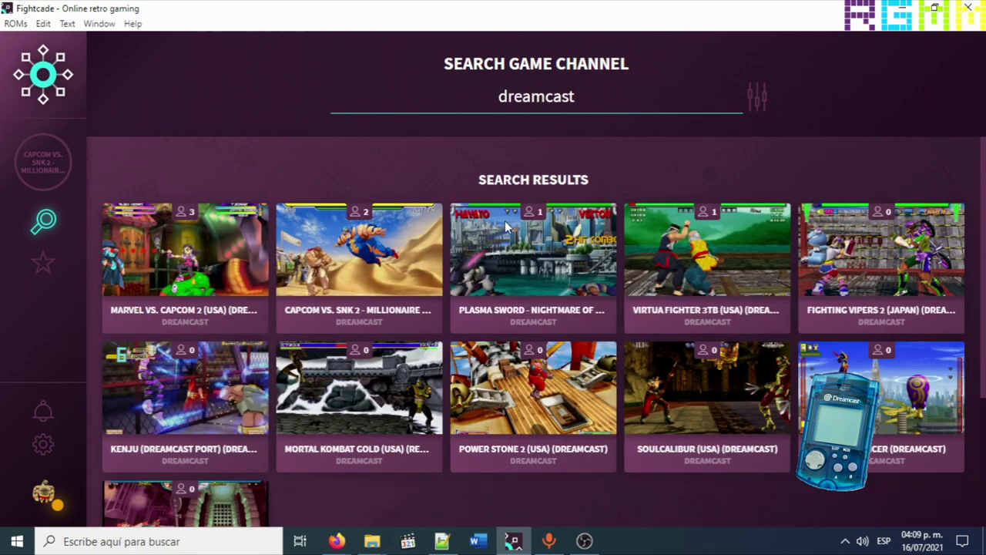
pyautogui.scroll(-2, 586, 231)
pyautogui.scroll(2, 540, 246)
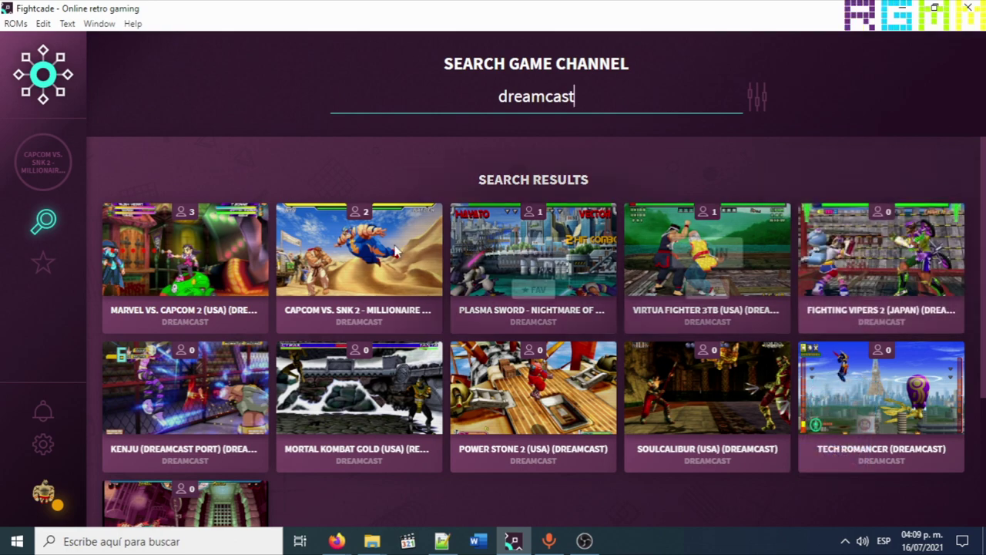
pyautogui.scroll(-2, 539, 255)
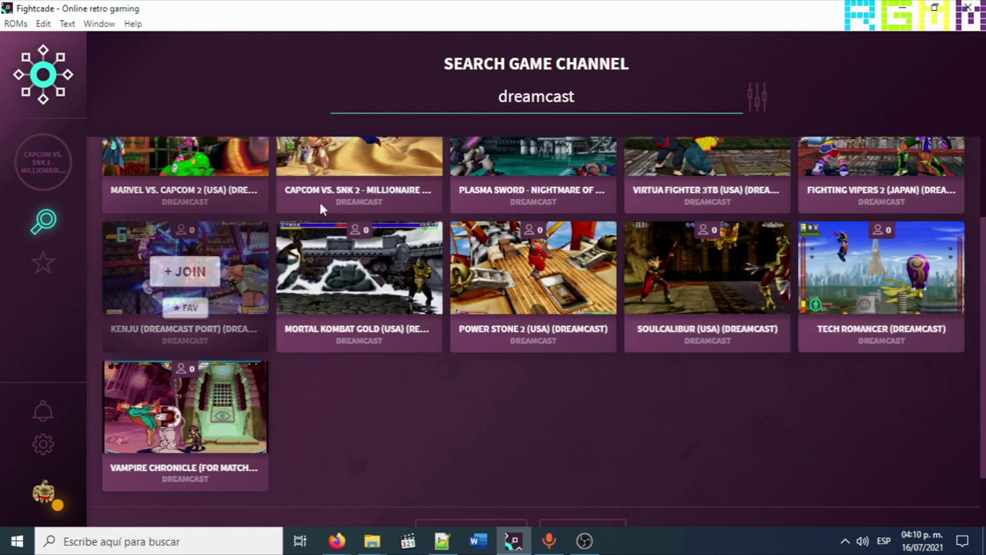
pyautogui.scroll(2, 605, 315)
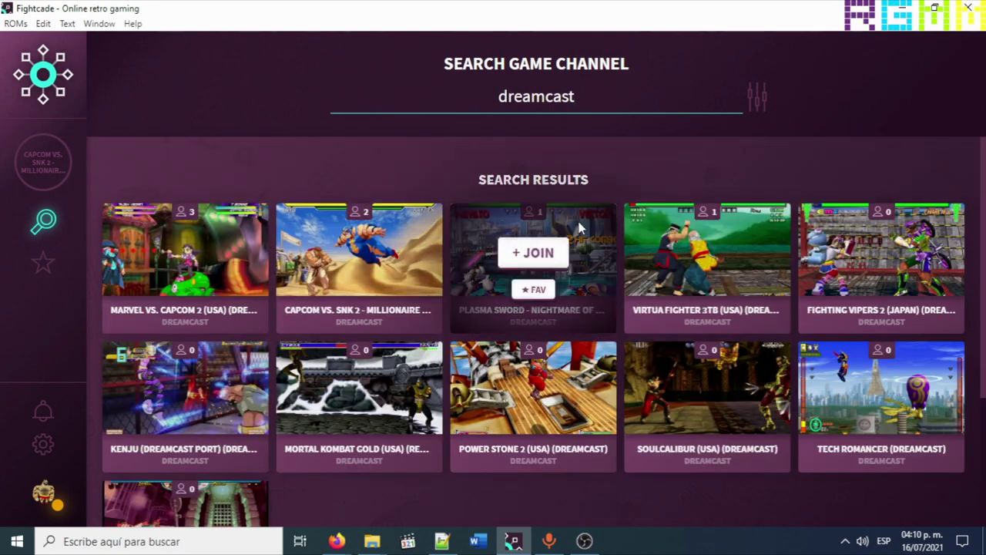
# Return to the flycast folder in File Explorer and select the vmu folder
pyautogui.moveTo(372, 541)
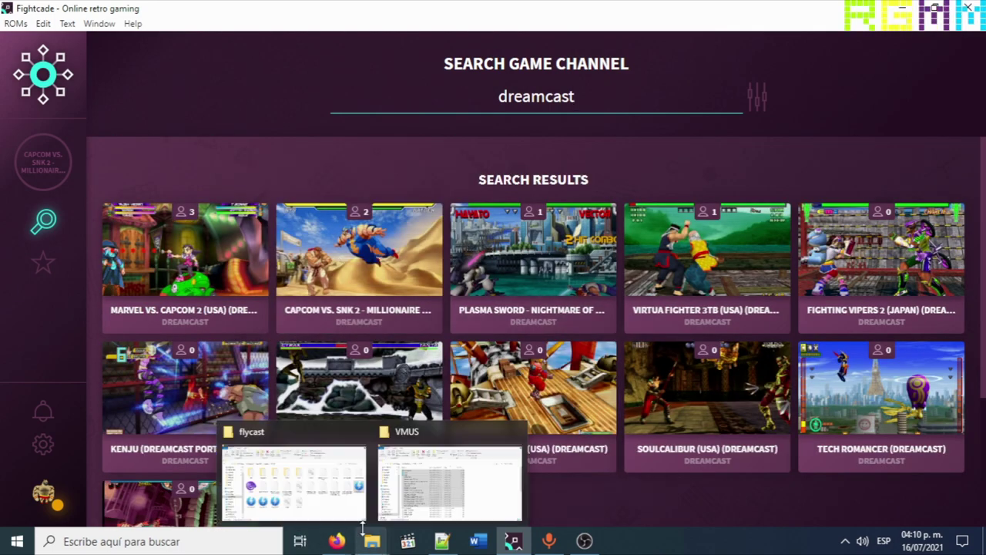
pyautogui.click(305, 480)
pyautogui.click(510, 200)
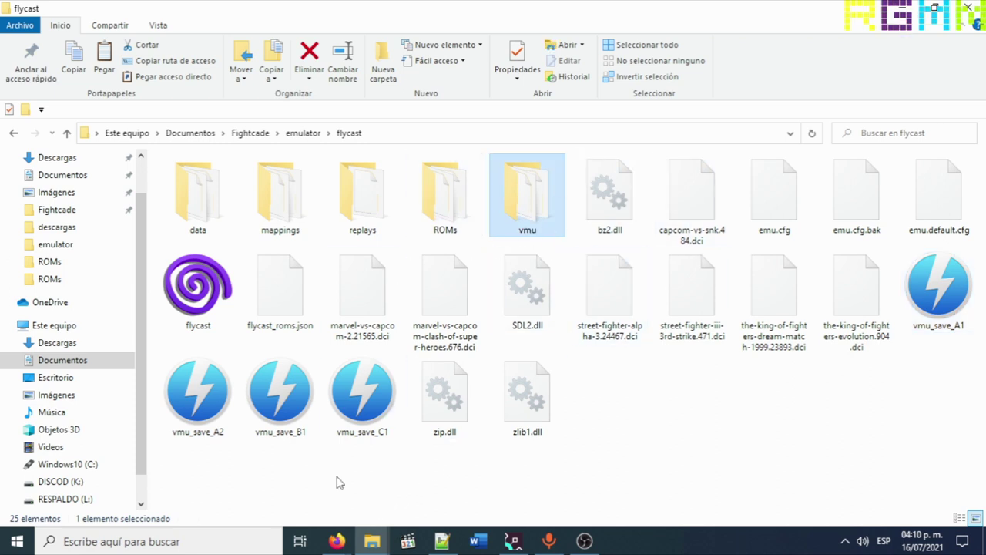
# Switch to Firefox and look over the VMU Explorer page on Sega Retro, including its download entry
pyautogui.moveTo(337, 541)
pyautogui.click(265, 485)
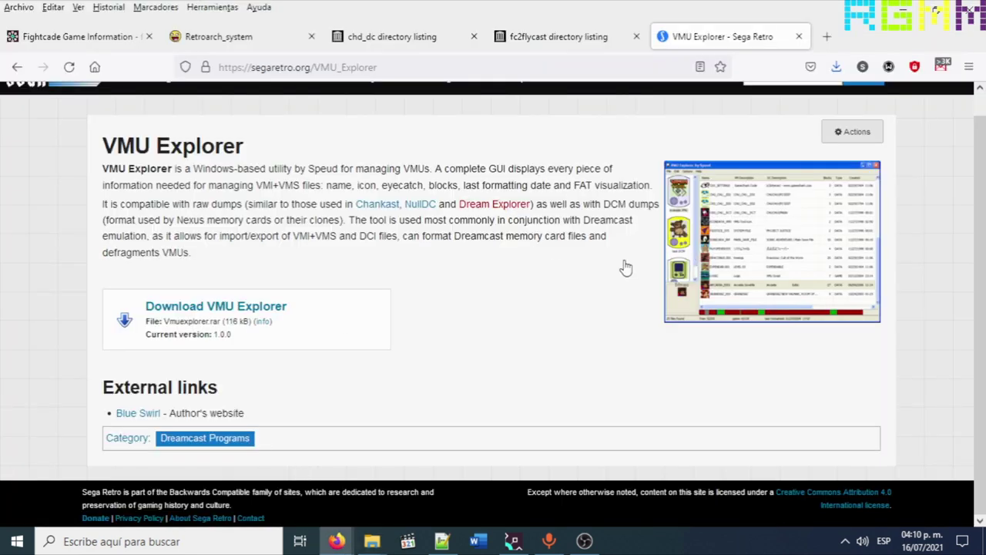
pyautogui.scroll(1, 486, 276)
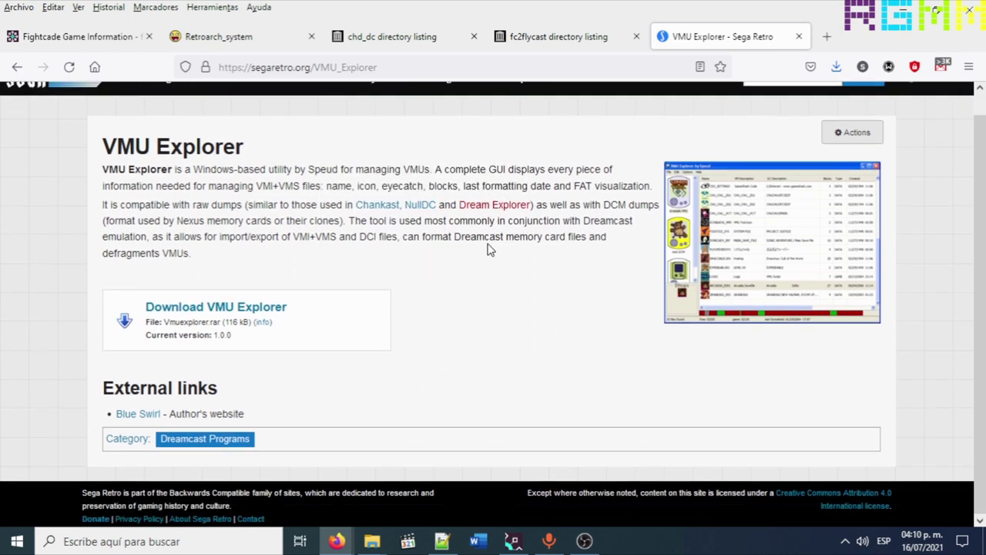
pyautogui.scroll(-1, 501, 275)
pyautogui.scroll(1, 502, 275)
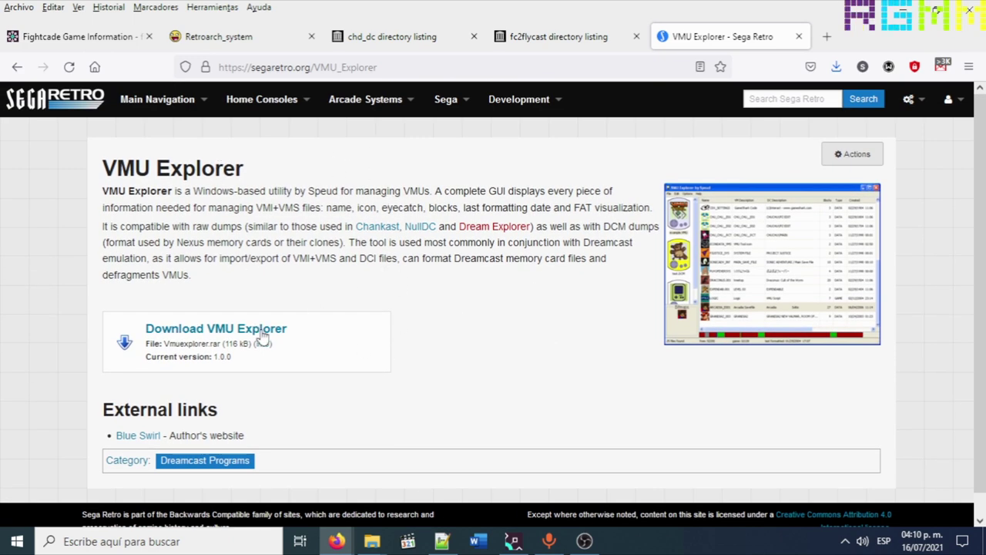
# Return to the flycast folder in File Explorer and launch vmuexplorer from the vmu folder
pyautogui.moveTo(372, 544)
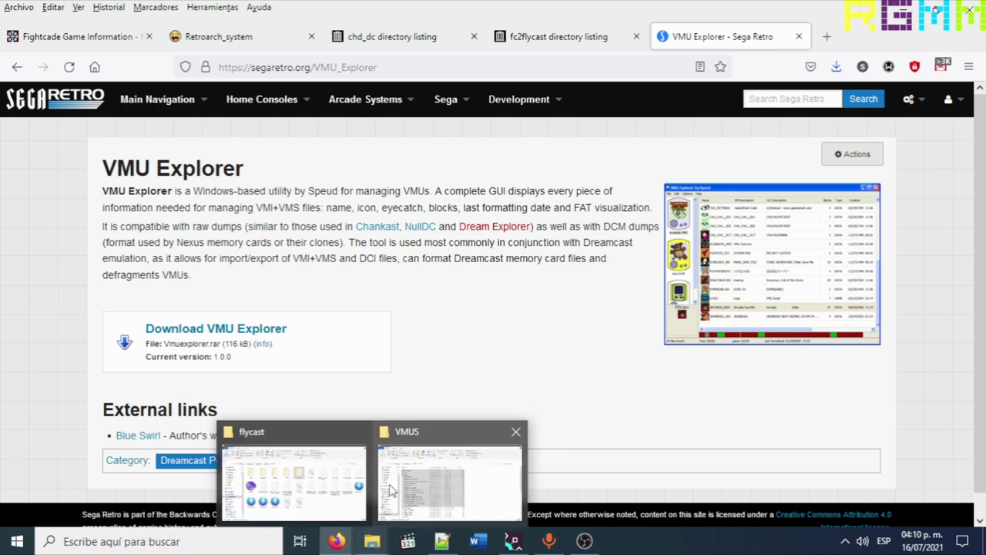
pyautogui.click(307, 479)
pyautogui.doubleClick(513, 204)
pyautogui.doubleClick(202, 437)
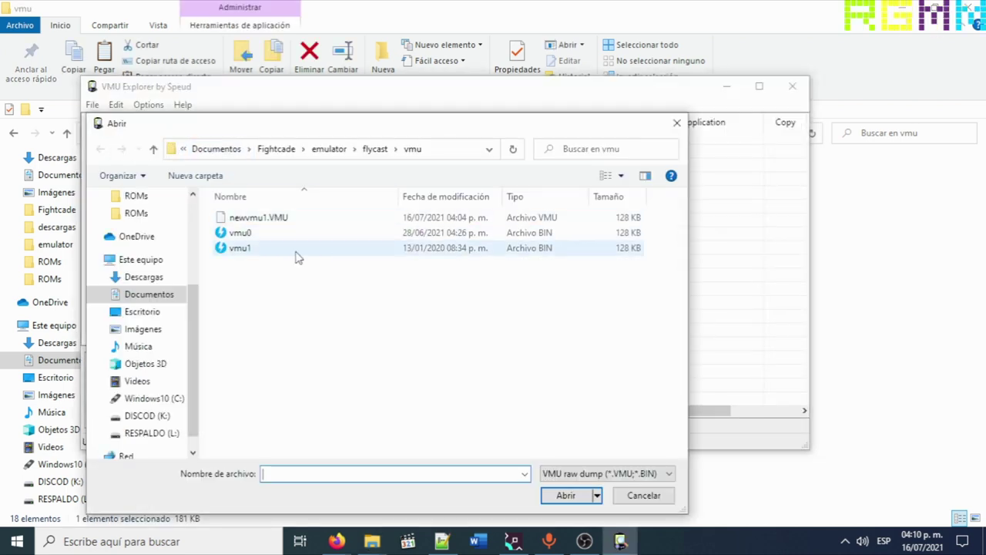
# Open vmu_save_A1 from the flycast folder in a maximized VMU Explorer window and look through its save files
pyautogui.click(374, 148)
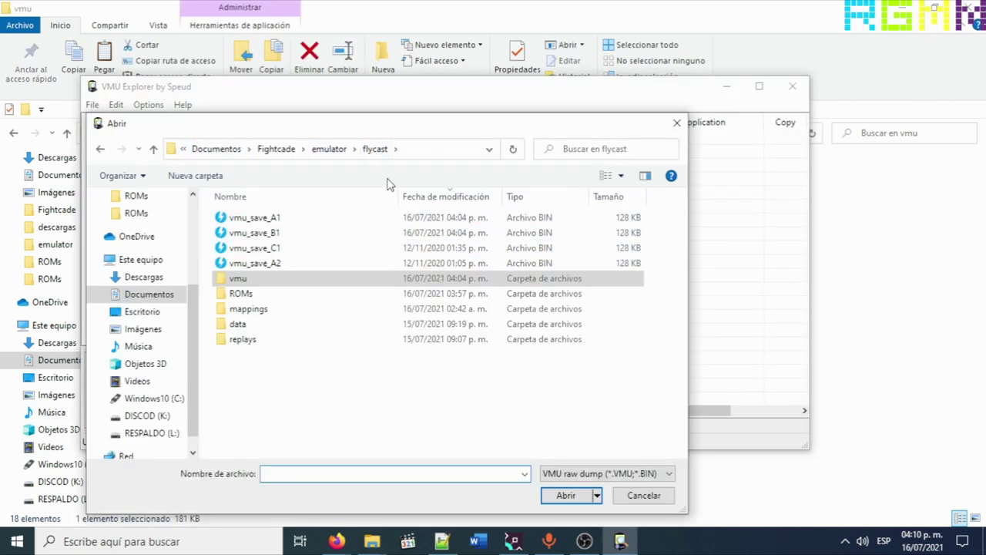
pyautogui.click(309, 221)
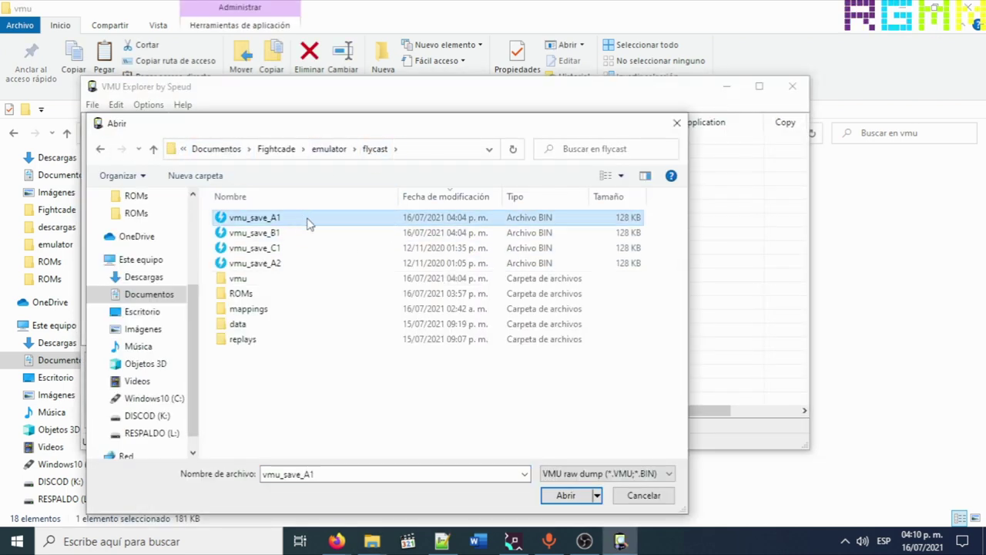
pyautogui.click(565, 495)
pyautogui.click(759, 85)
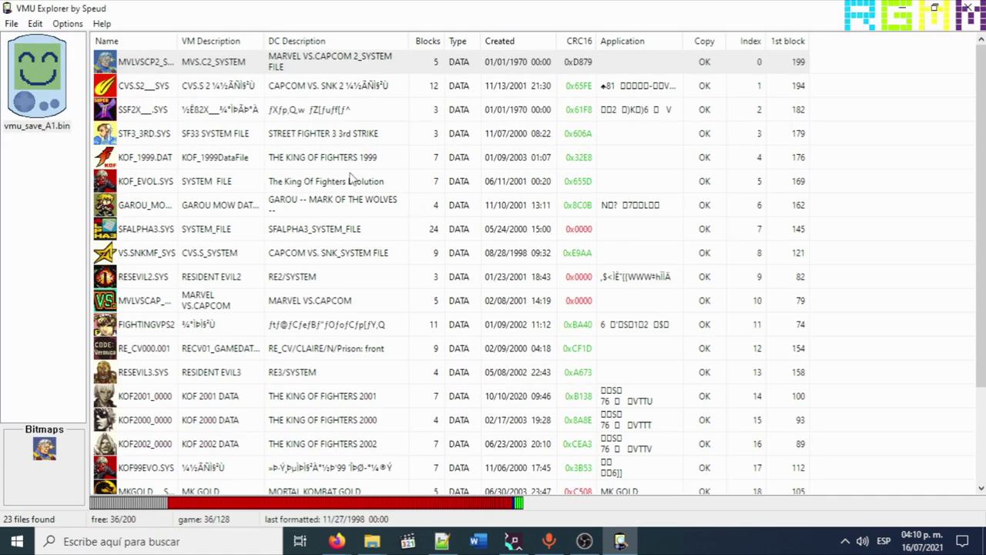
pyautogui.scroll(-2, 395, 181)
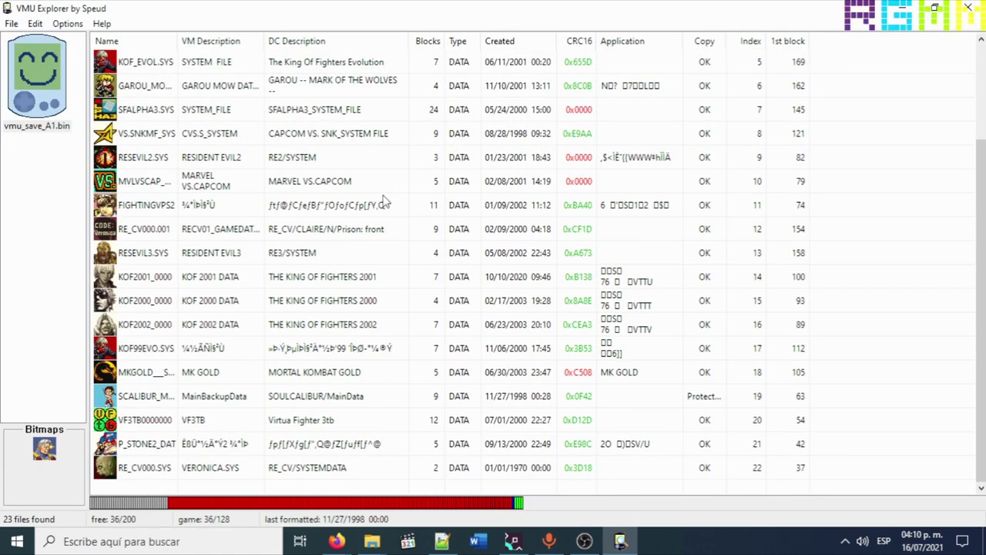
pyautogui.click(346, 472)
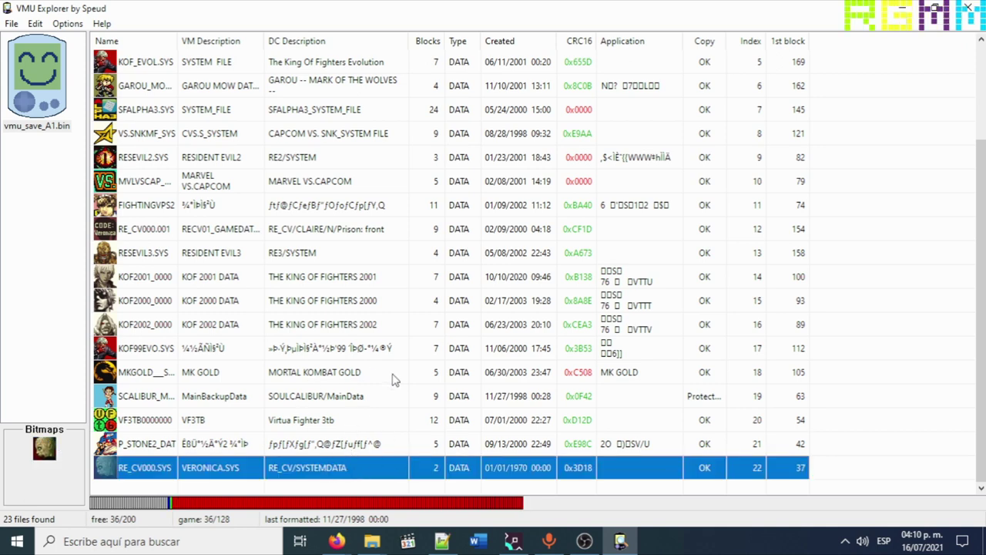
pyautogui.scroll(2, 398, 379)
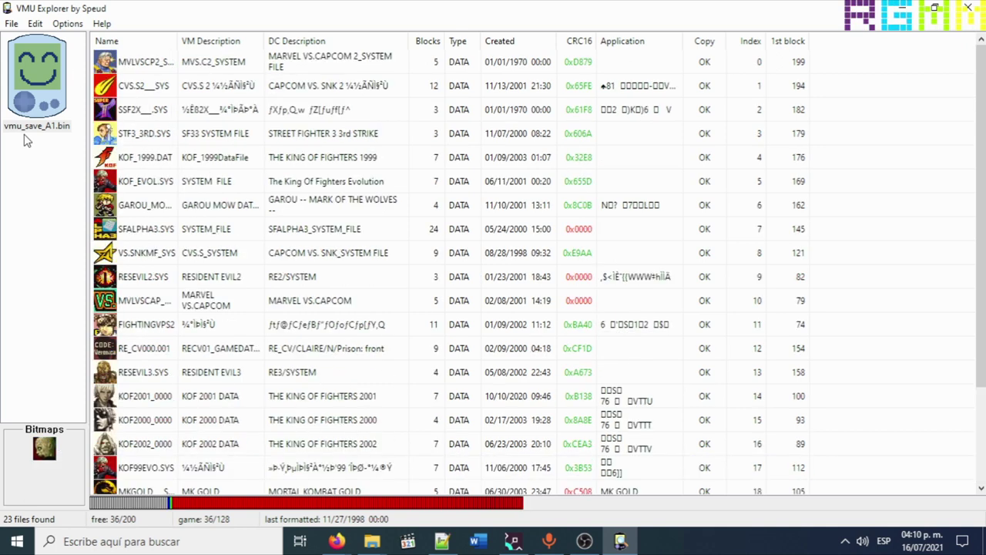
# Open the vmu_save_B1 memory card file alongside vmu_save_A1
pyautogui.click(11, 23)
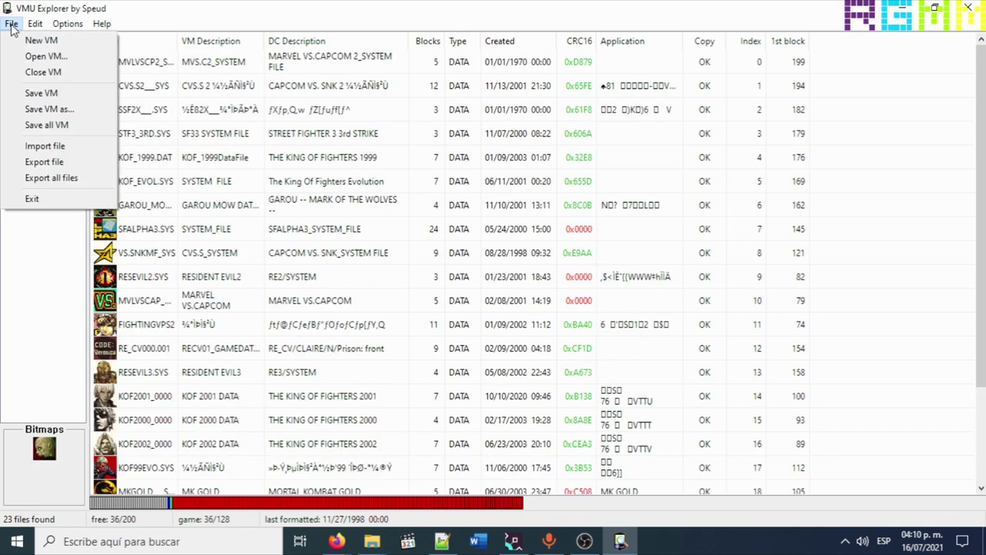
pyautogui.click(51, 57)
pyautogui.click(174, 152)
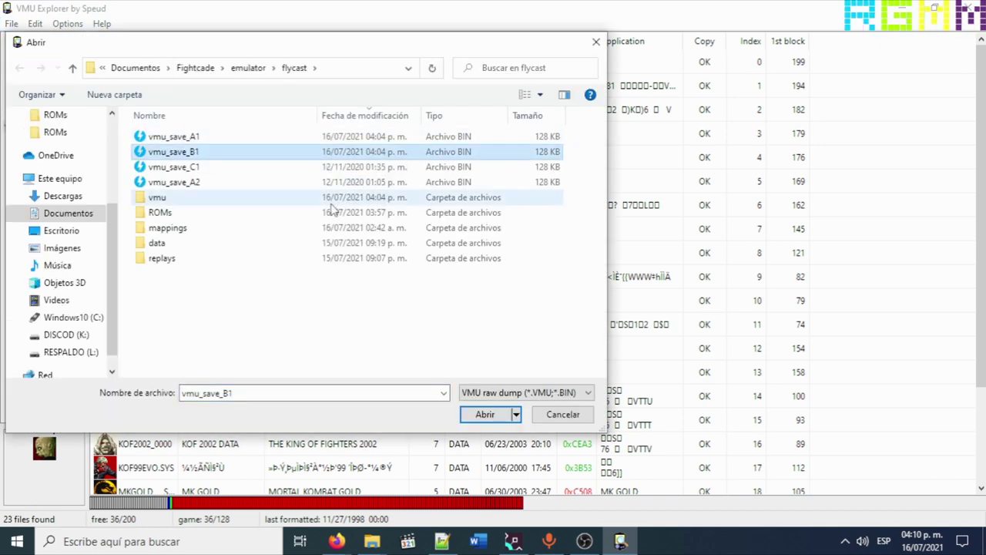
pyautogui.click(472, 414)
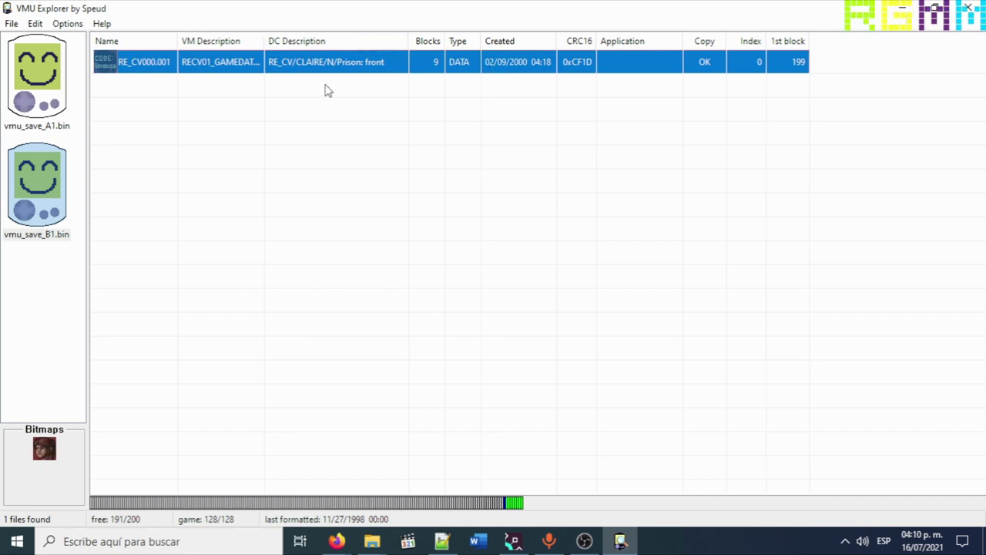
# Import all the Nexus DCI save files in the flycast folder, from the-king-of-fighters-evolution to marvel-vs-capcom-2, into vmu_save_B1
pyautogui.click(11, 24)
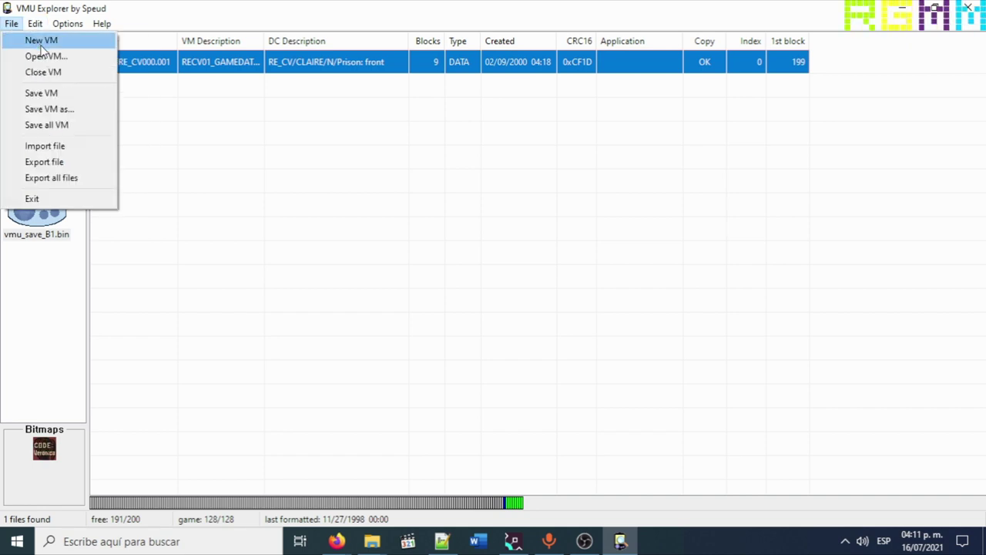
pyautogui.click(64, 147)
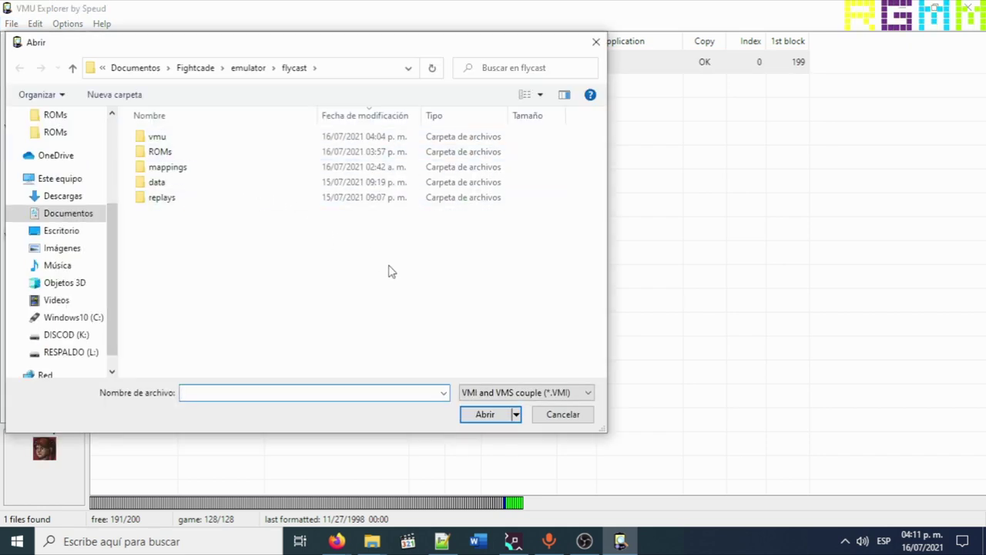
pyautogui.click(524, 393)
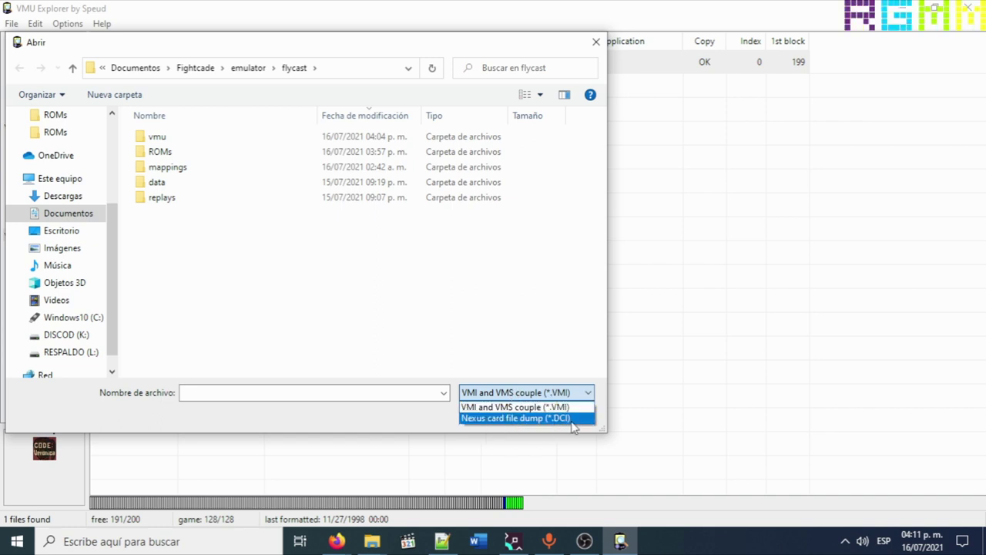
pyautogui.click(485, 418)
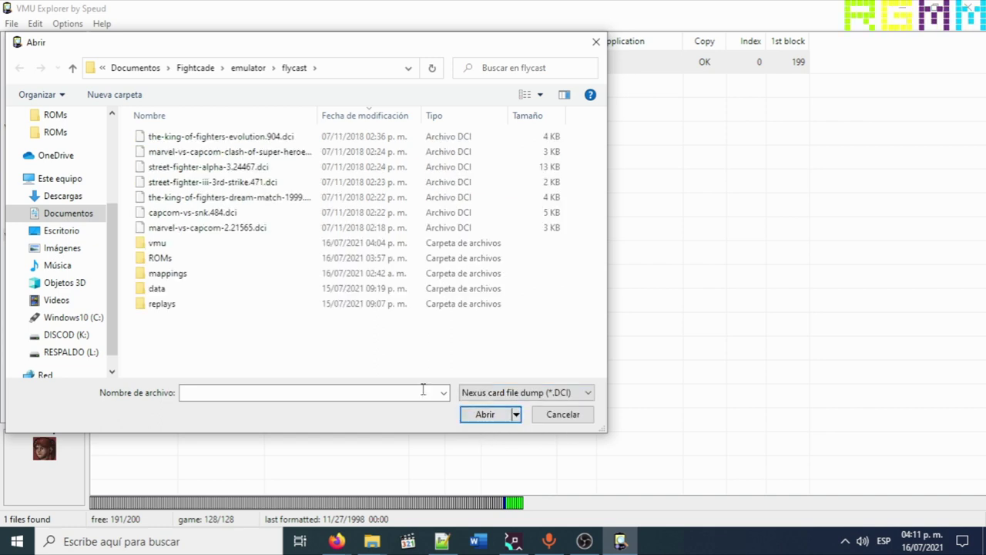
pyautogui.click(235, 229)
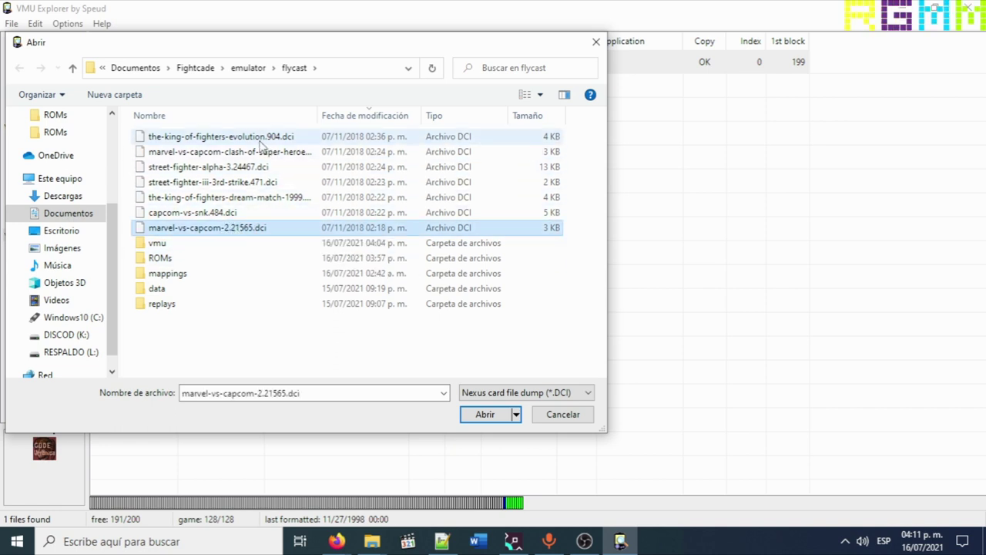
pyautogui.keyDown('shift'); pyautogui.click(262, 137); pyautogui.keyUp('shift')
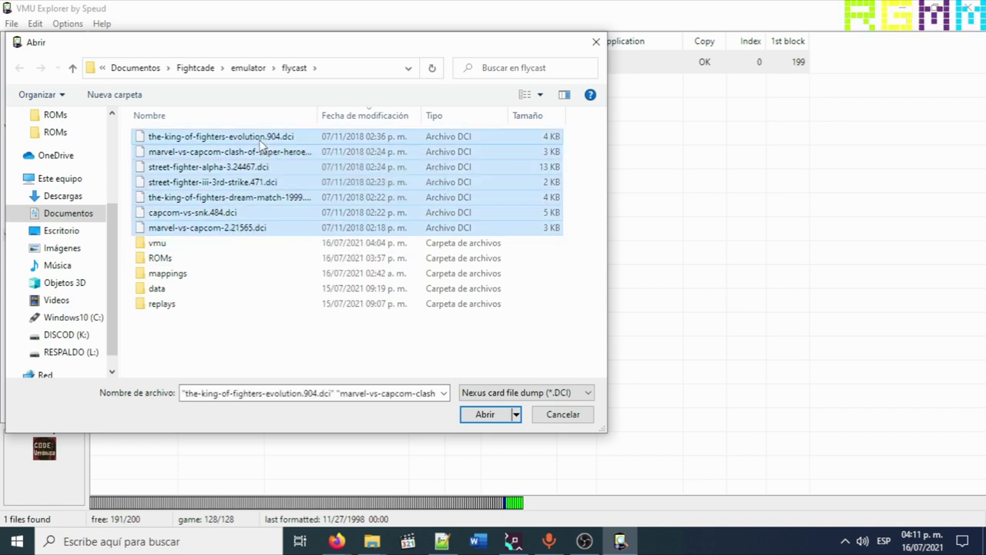
pyautogui.click(481, 414)
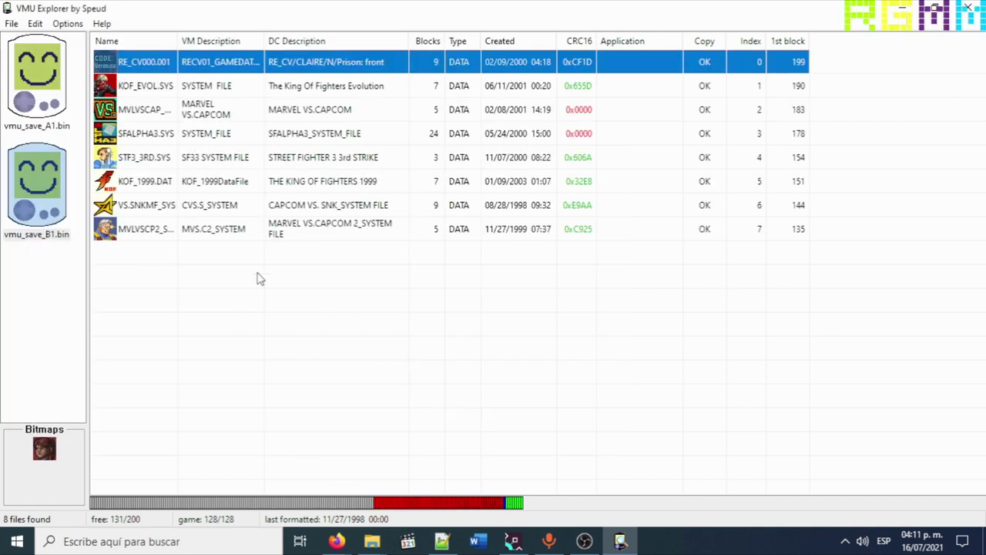
# Save the changes to the vmu_save_B1 memory card
pyautogui.click(31, 197)
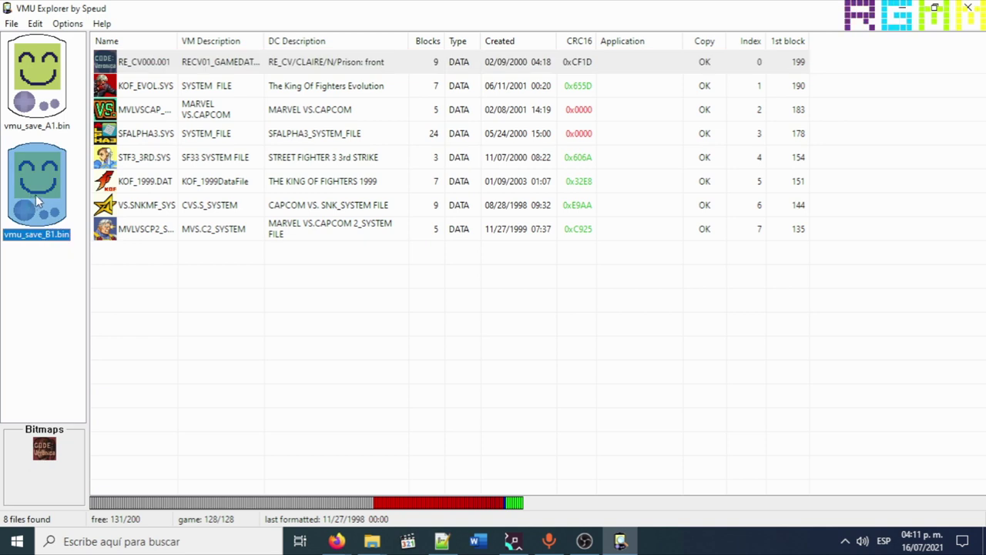
pyautogui.click(10, 23)
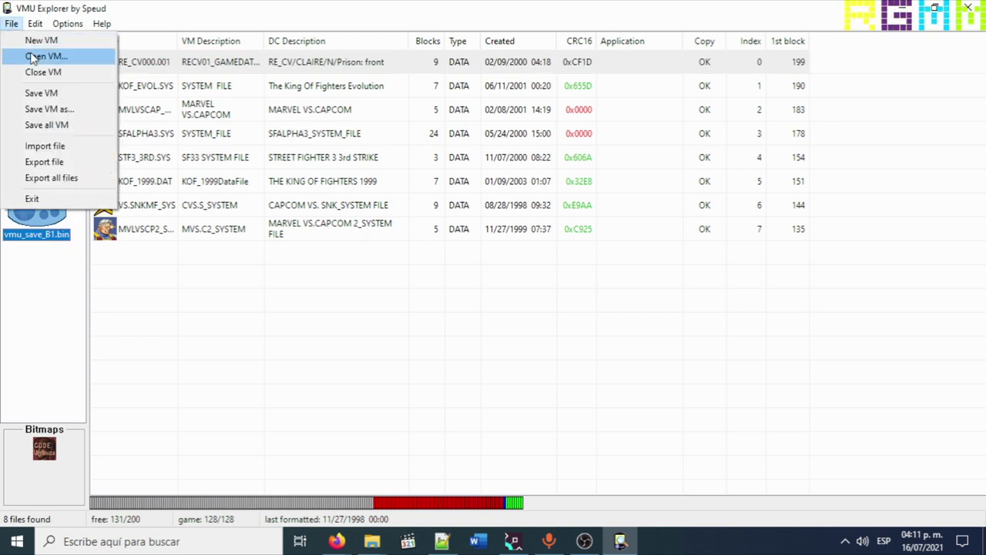
pyautogui.click(70, 92)
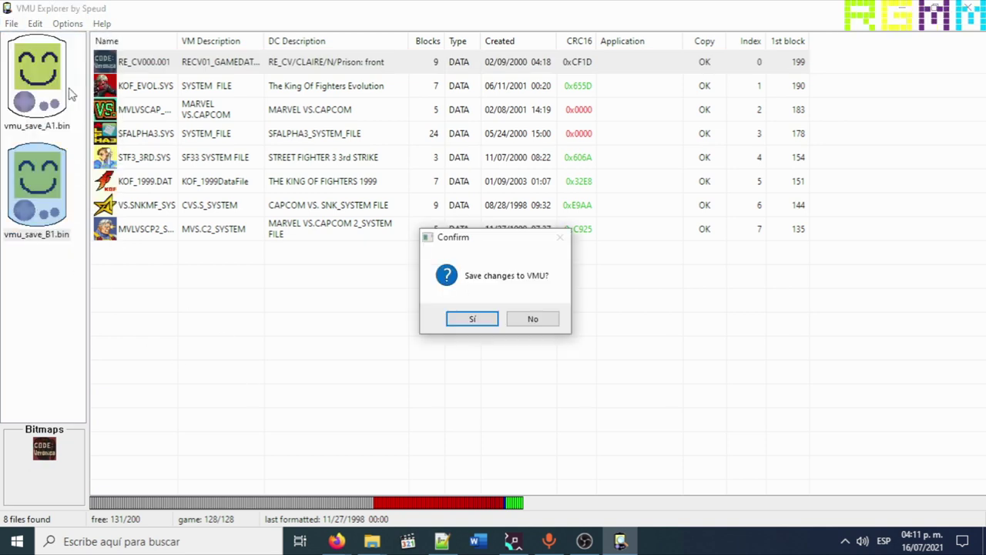
pyautogui.click(472, 321)
# Save the vmu_save_A1 memory card and close VMU Explorer
pyautogui.click(36, 77)
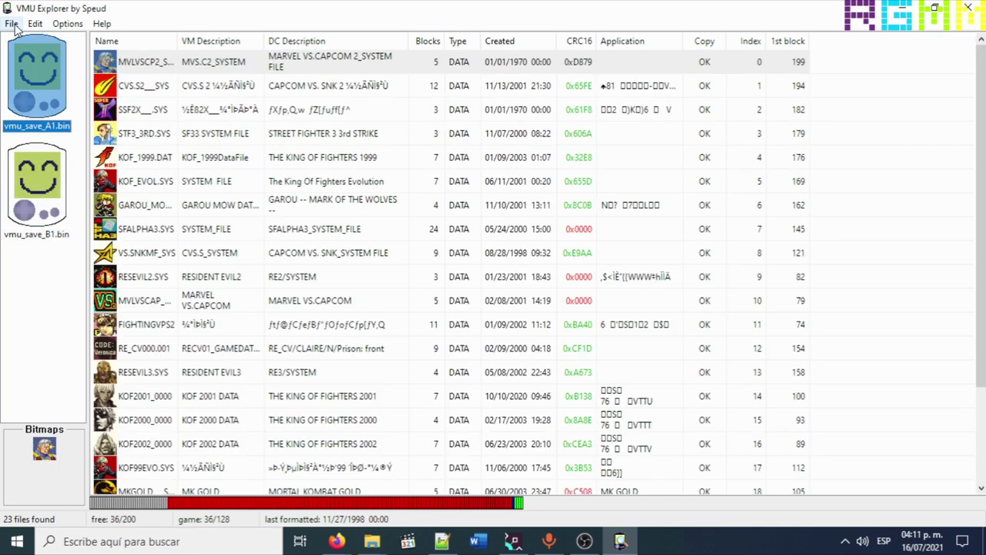
pyautogui.click(12, 23)
pyautogui.click(40, 93)
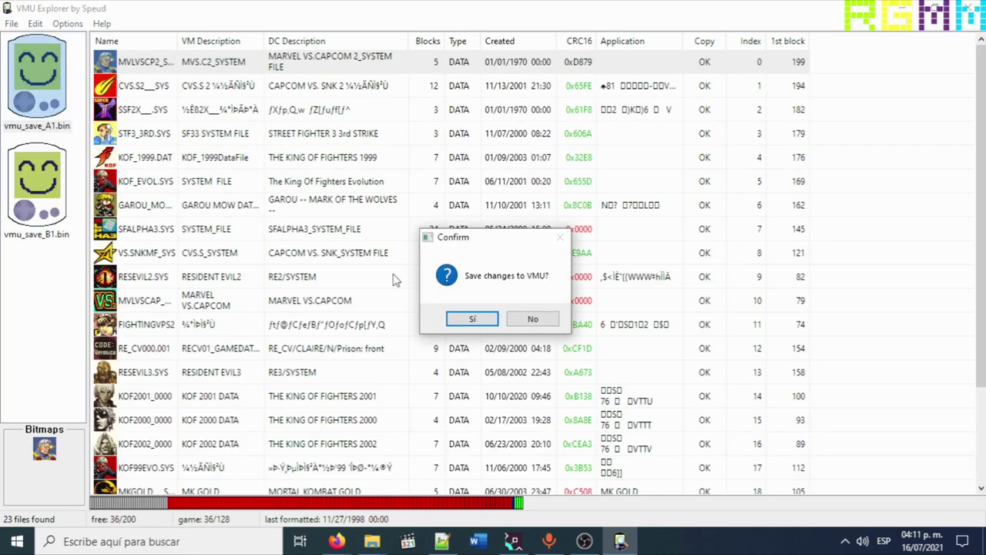
pyautogui.click(472, 321)
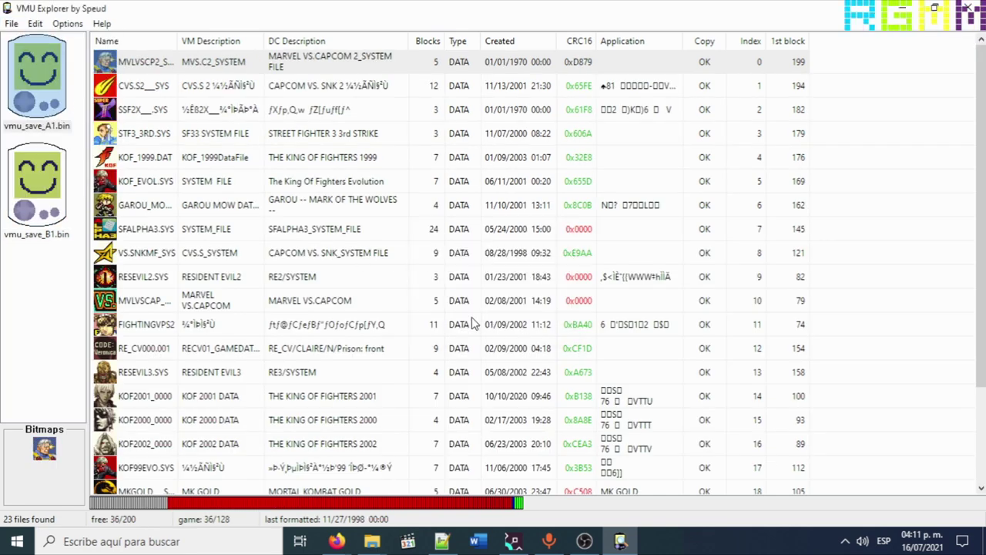
pyautogui.click(966, 8)
pyautogui.click(519, 318)
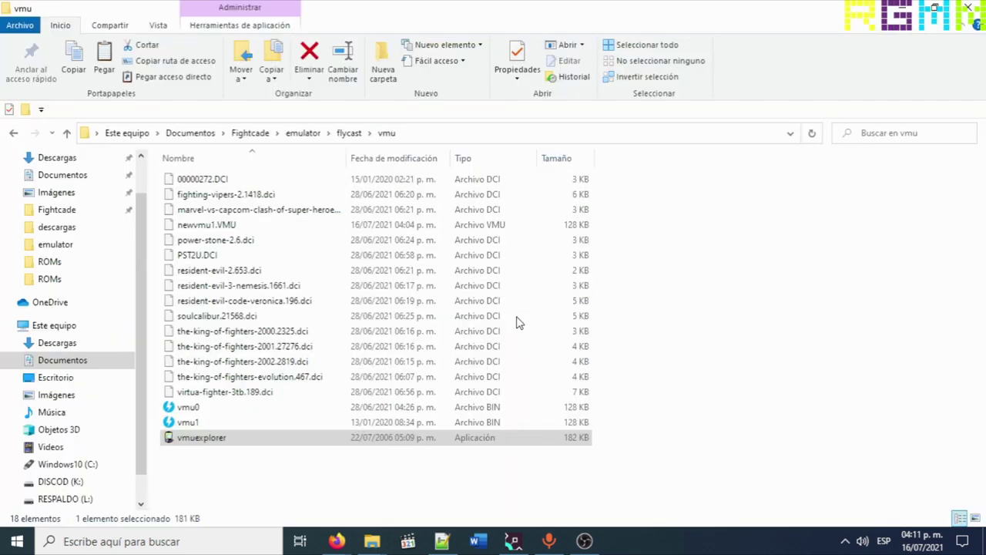
# Switch to Fightcade and add the Dreamcast channel Capcom vs. SNK 2 - Millionaire Fighting 2001 to the favourites
pyautogui.click(512, 541)
pyautogui.moveTo(352, 268)
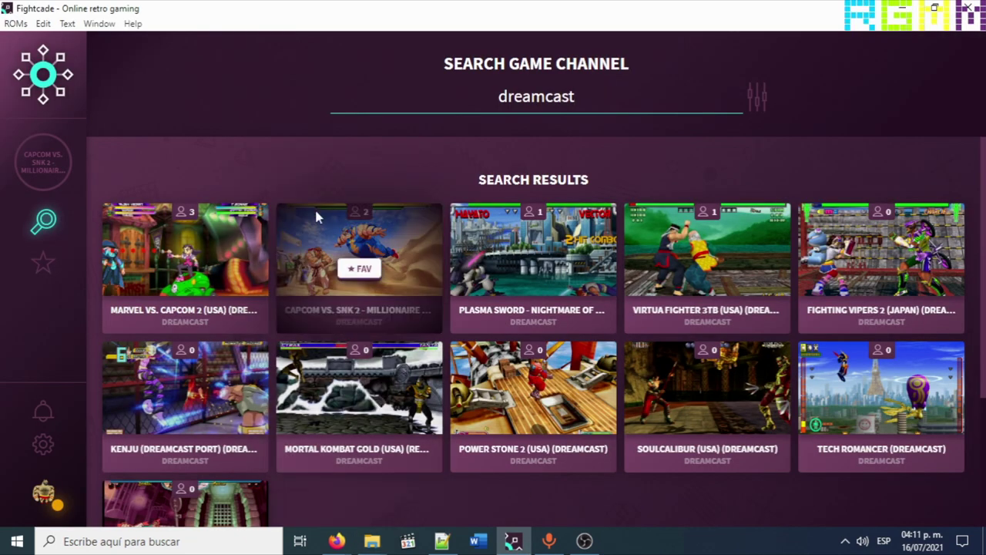
pyautogui.click(351, 269)
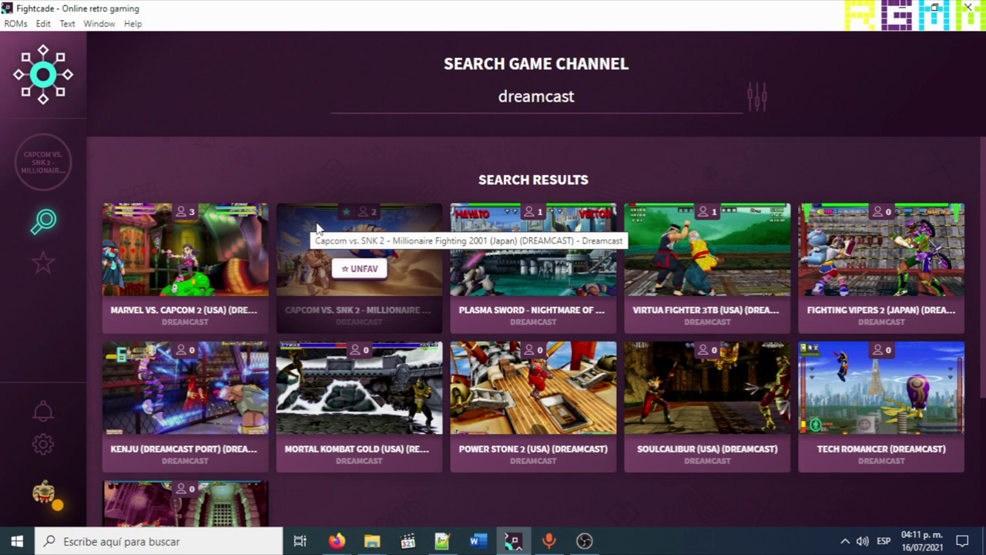
# Go to the Capcom vs. SNK 2 channel, start the game in Flycast and enter its Mode Select screen
pyautogui.click(55, 161)
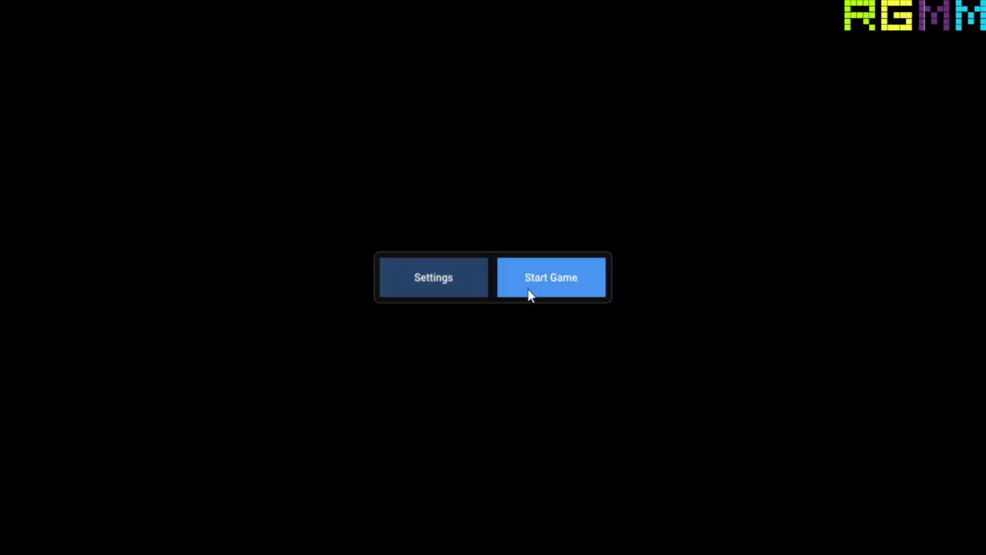
pyautogui.click(569, 293)
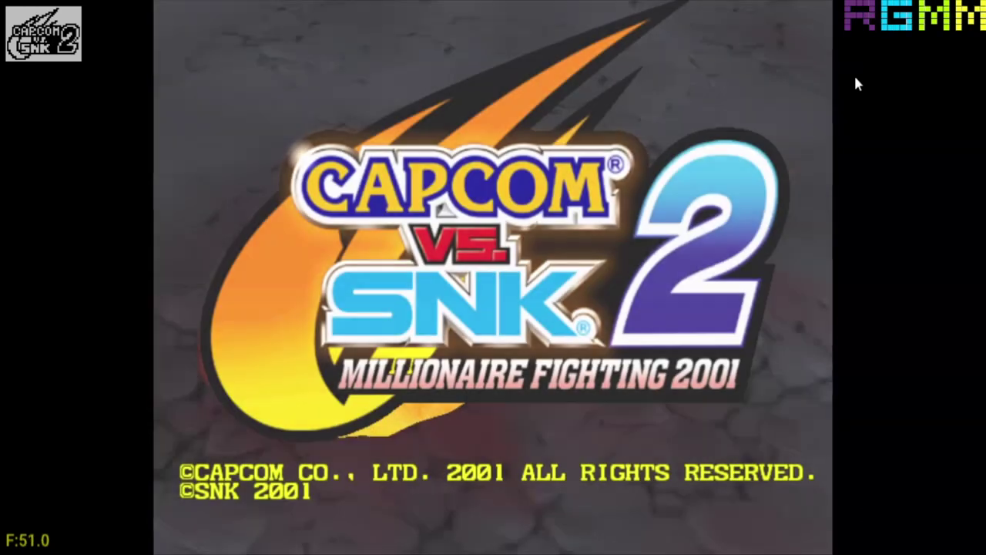
pyautogui.press('Return')
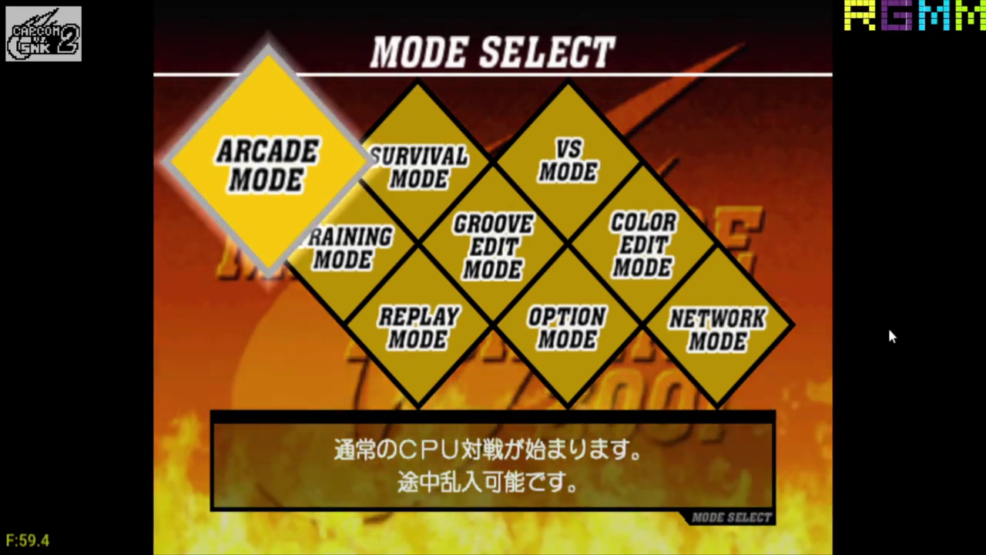
# Browse the modes on the Mode Select screen, including Groove Edit, Survival and Replay Mode
pyautogui.press('Down')
pyautogui.press('Down')
pyautogui.press('Right')
pyautogui.press('Left')
pyautogui.press('Up')
pyautogui.press('Down')
pyautogui.press('Down')
pyautogui.press('Right')
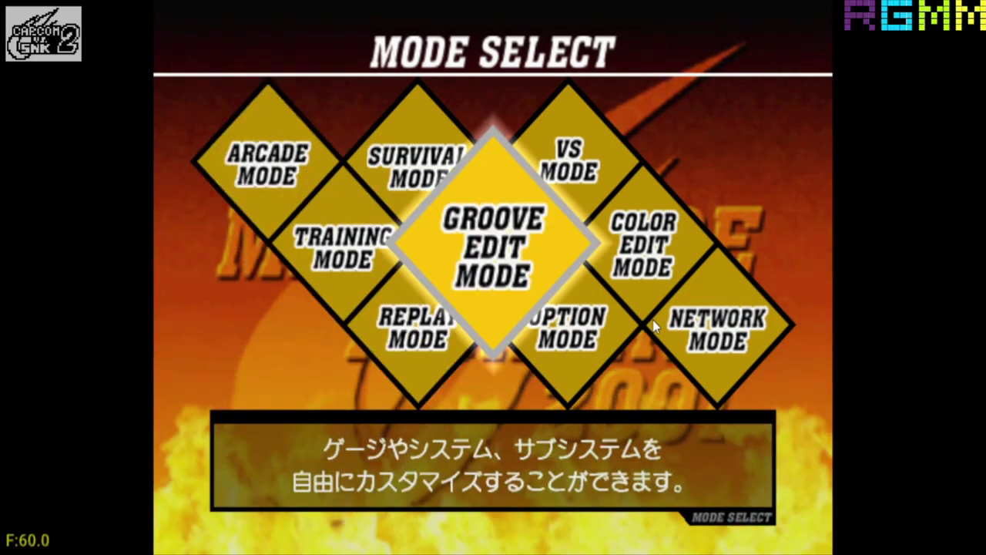
pyautogui.press('Up')
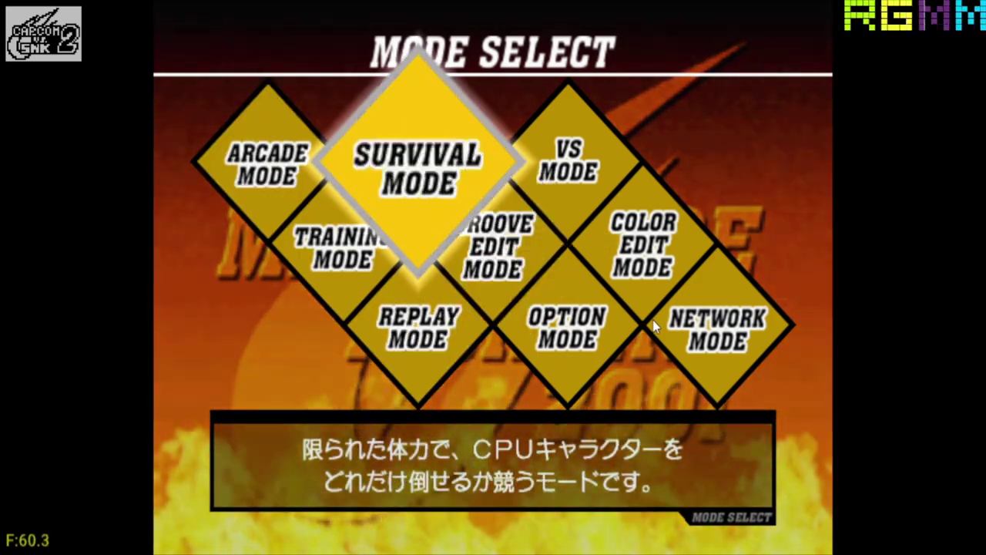
pyautogui.press('Down')
pyautogui.press('Left')
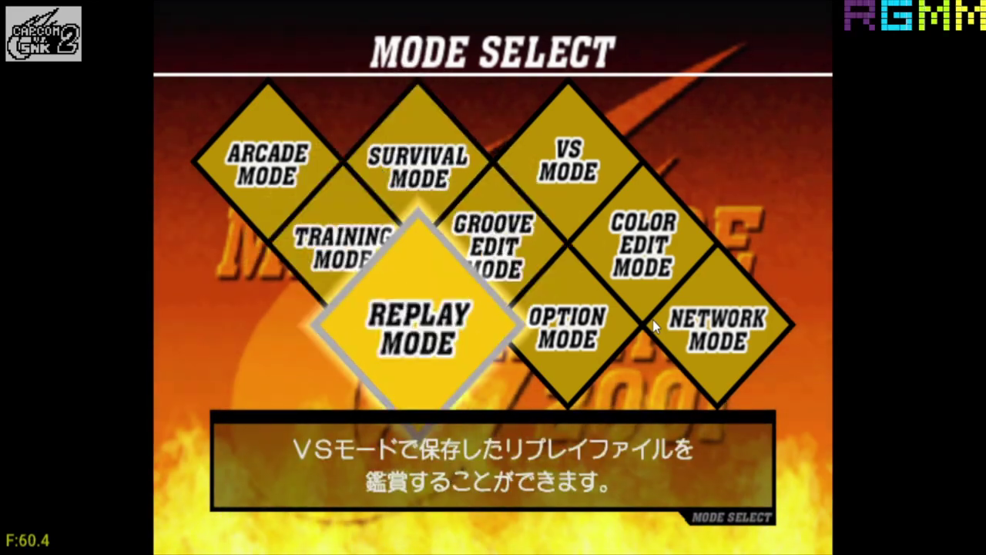